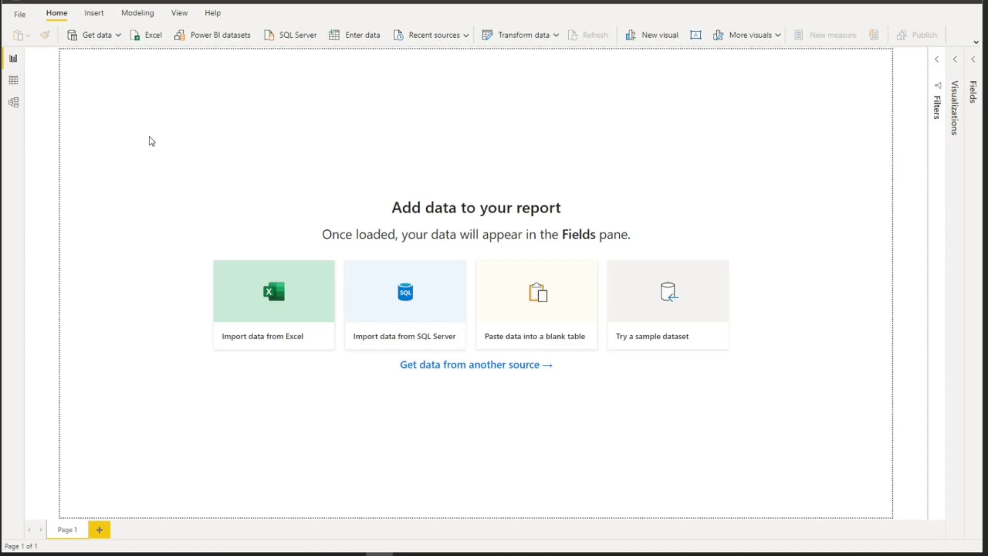
# - Import the Countries table from the Excel workbook Test Data.xlsx and open it for transforming
pyautogui.click(118, 36)
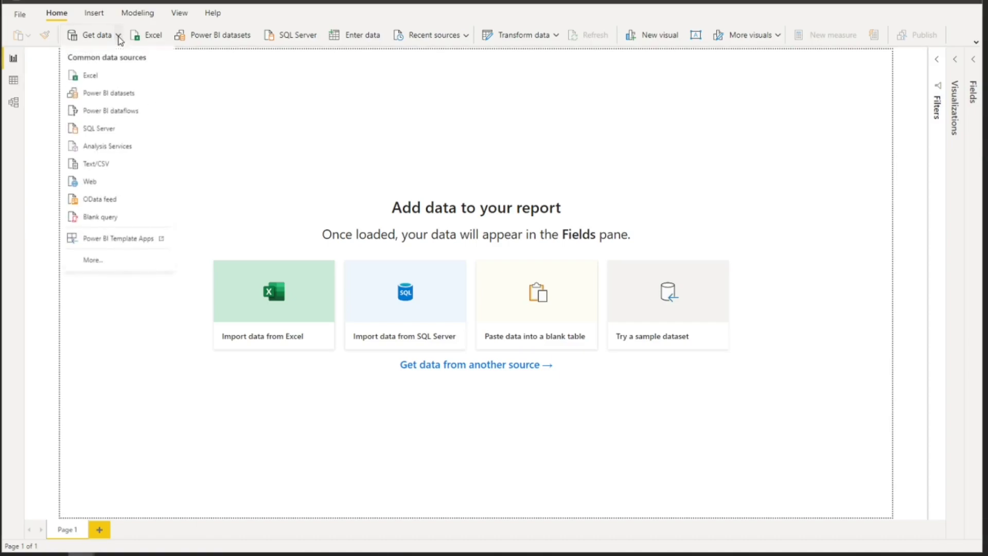
pyautogui.click(91, 76)
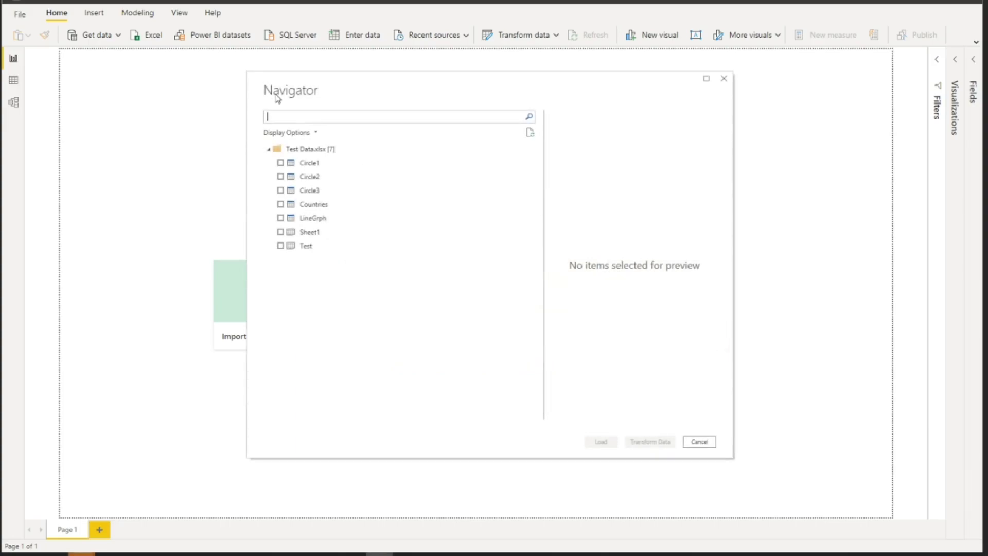
pyautogui.click(280, 205)
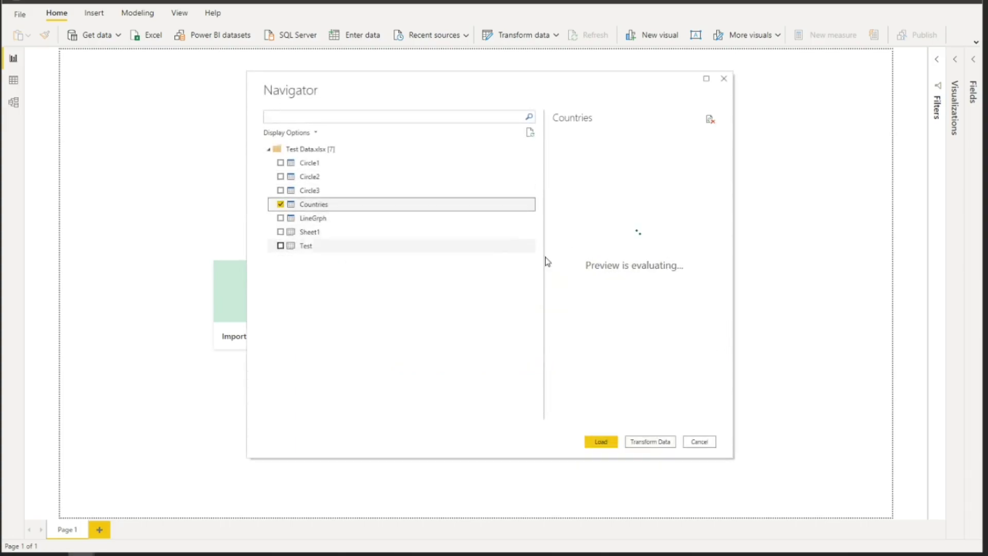
pyautogui.click(645, 442)
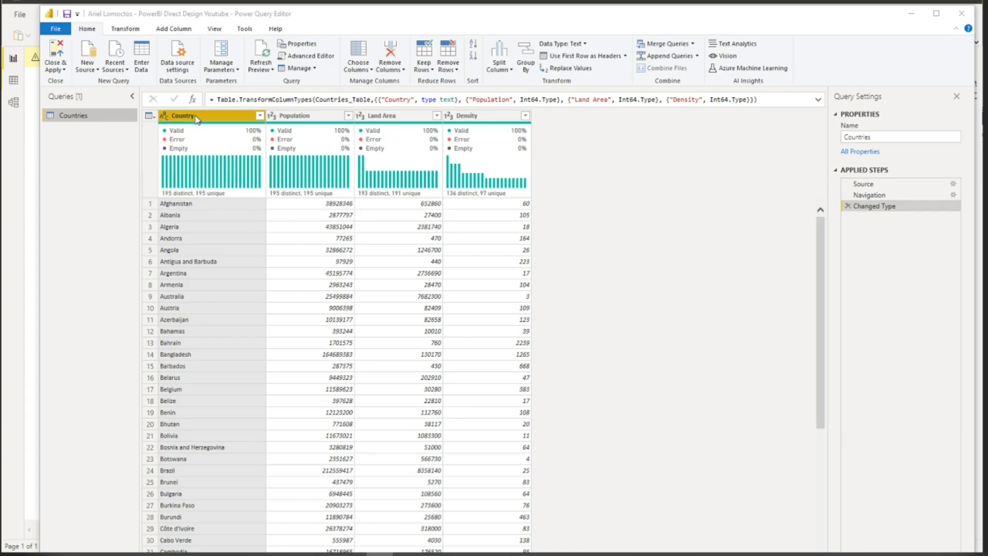
# - Review the Countries columns and rows, and apply the query to load the data into the report
pyautogui.keyDown('ctrl'); pyautogui.click(329, 118); pyautogui.keyUp('ctrl')
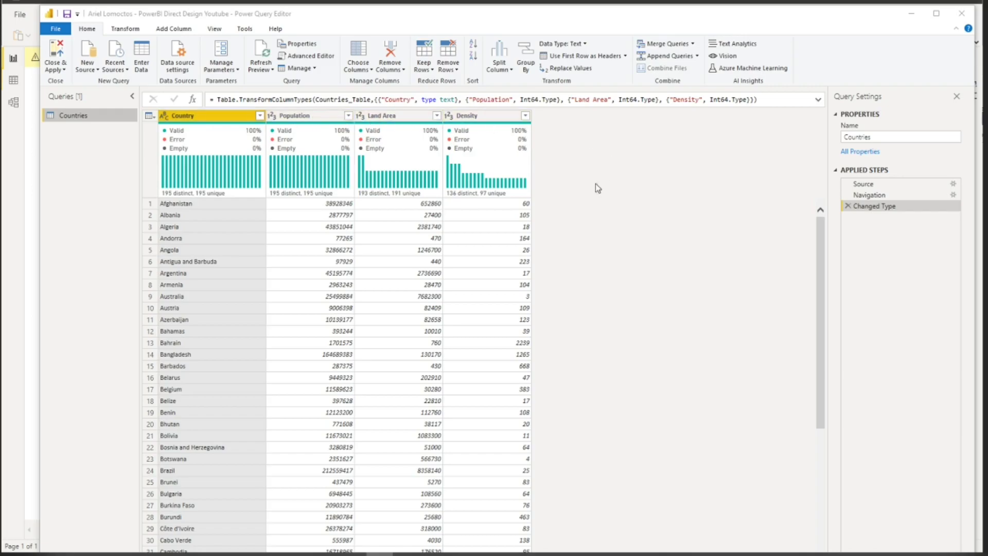
pyautogui.scroll(-9, 346, 212)
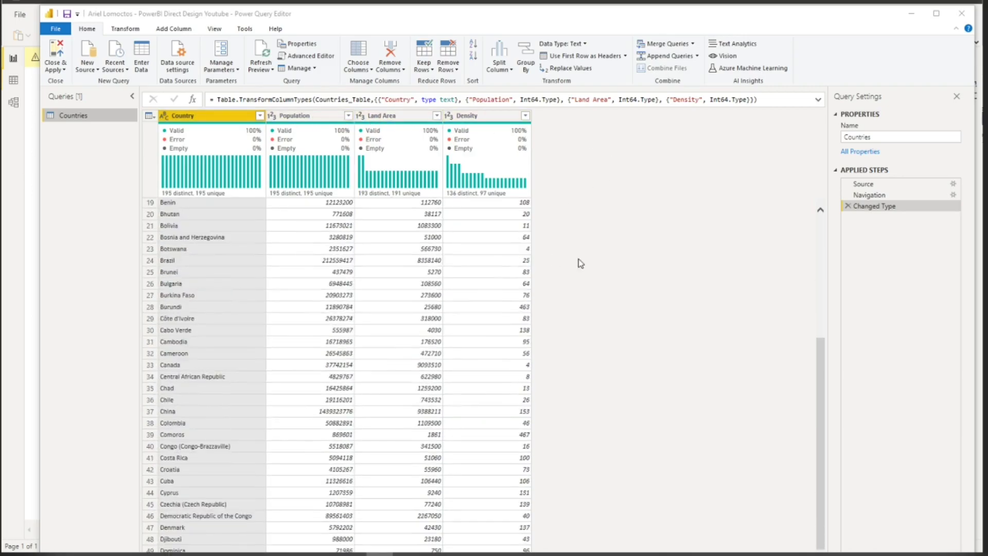
pyautogui.scroll(-3, 572, 260)
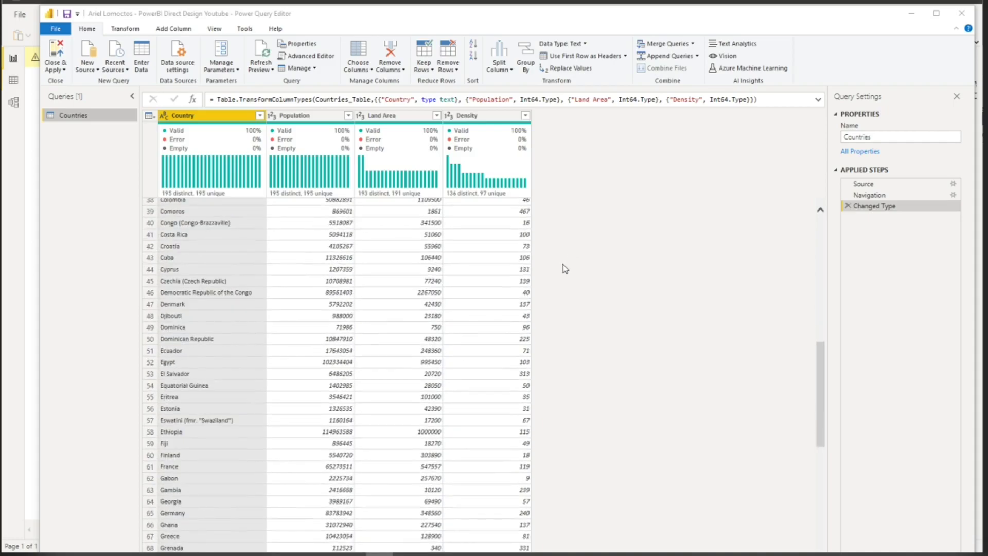
pyautogui.scroll(12, 563, 265)
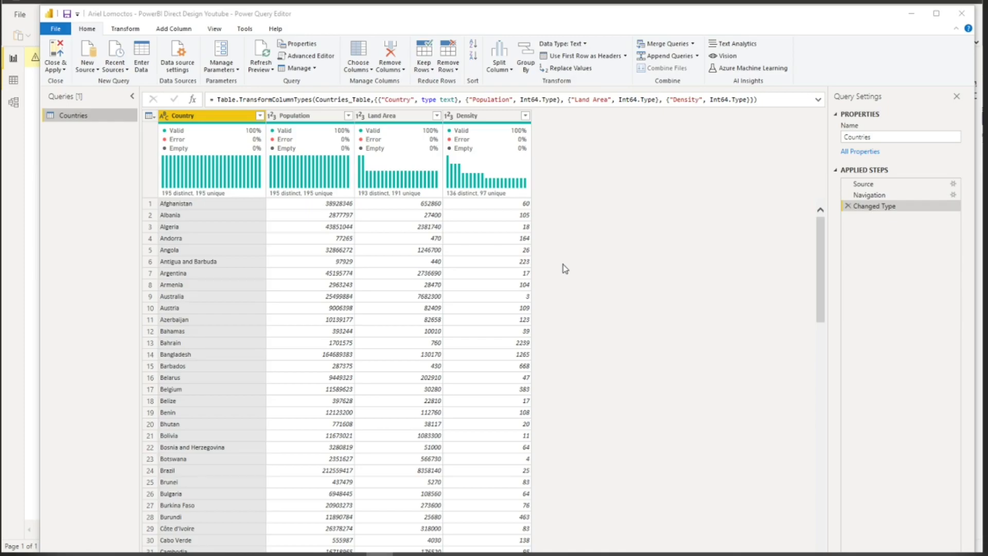
pyautogui.click(58, 55)
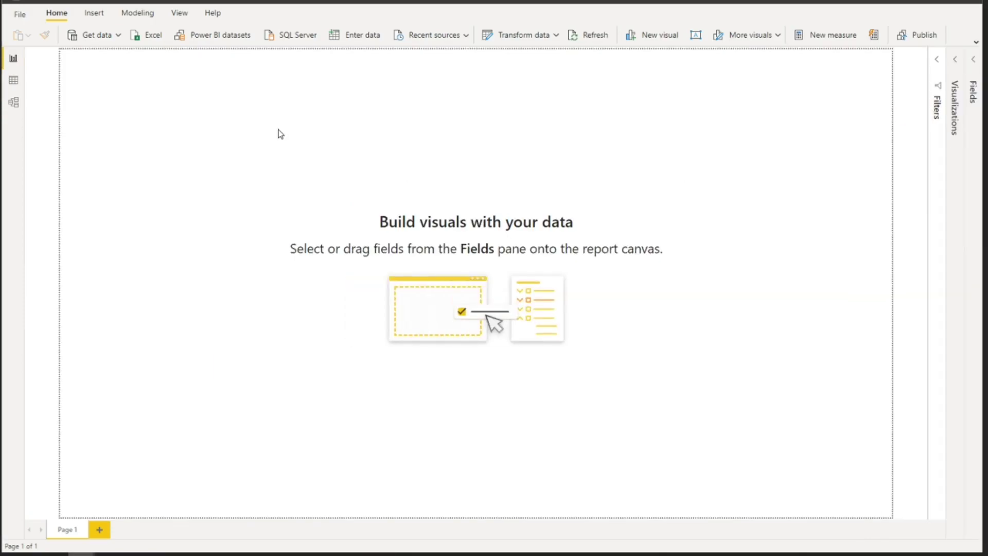
# - Set the report page view to Actual size
pyautogui.click(180, 15)
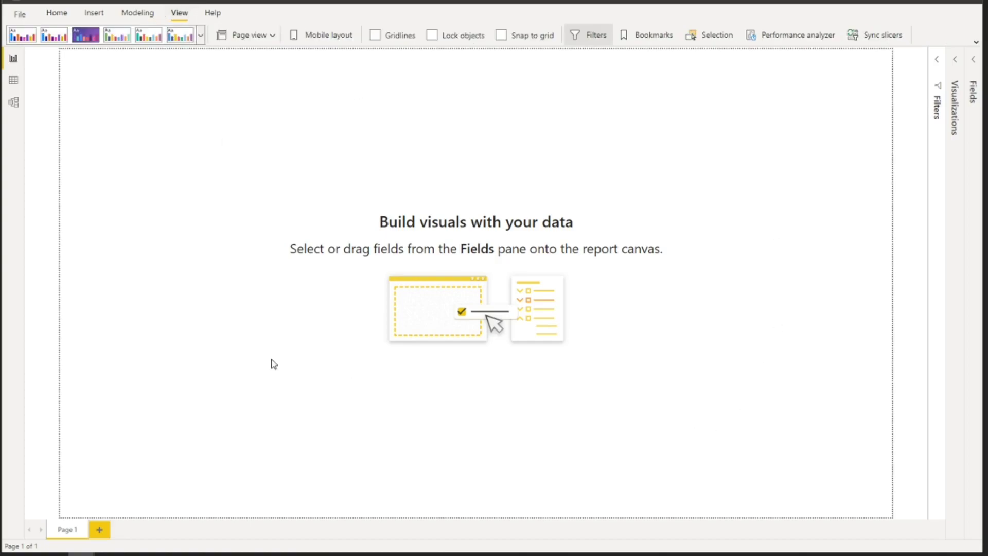
pyautogui.click(264, 36)
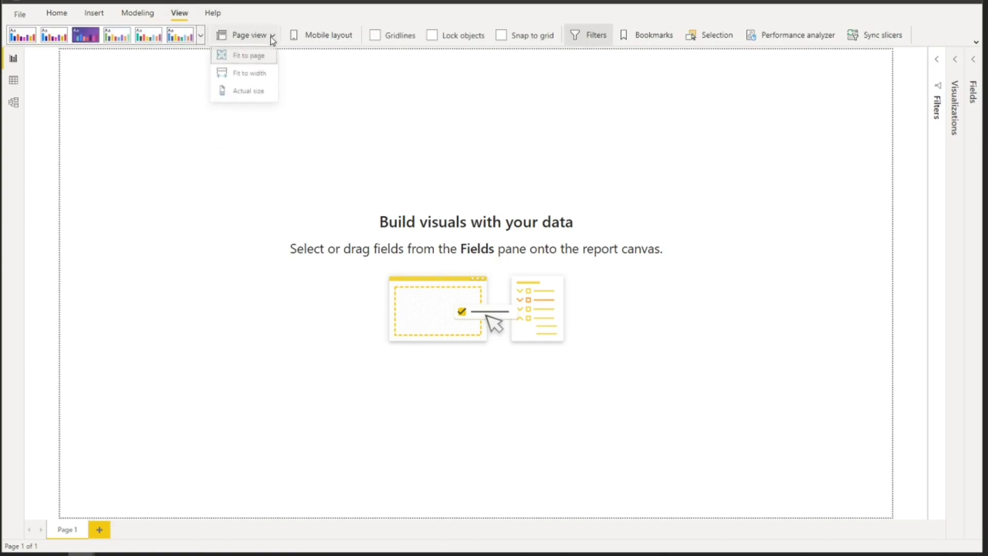
pyautogui.click(247, 98)
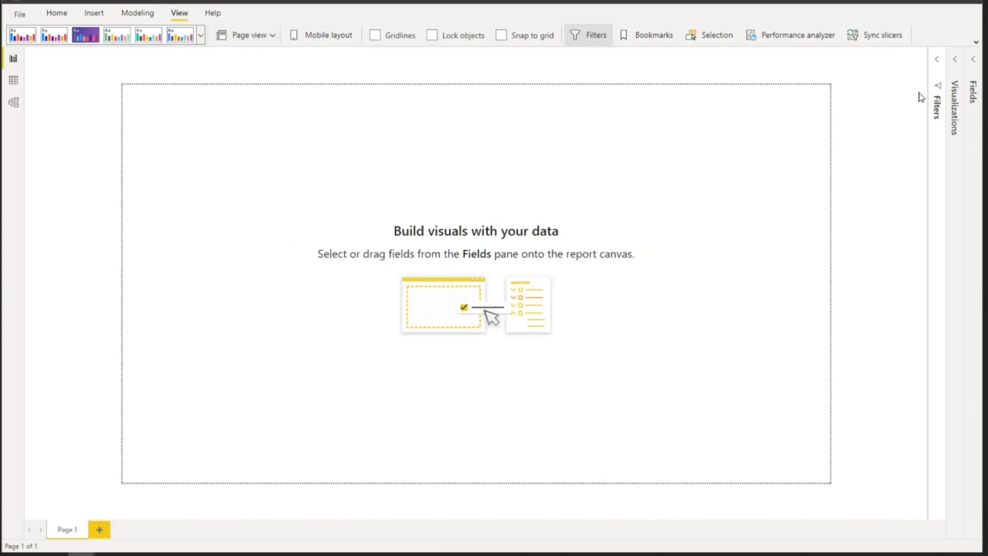
# - Set the report page size to Custom with a height of 900 pixels
pyautogui.click(957, 65)
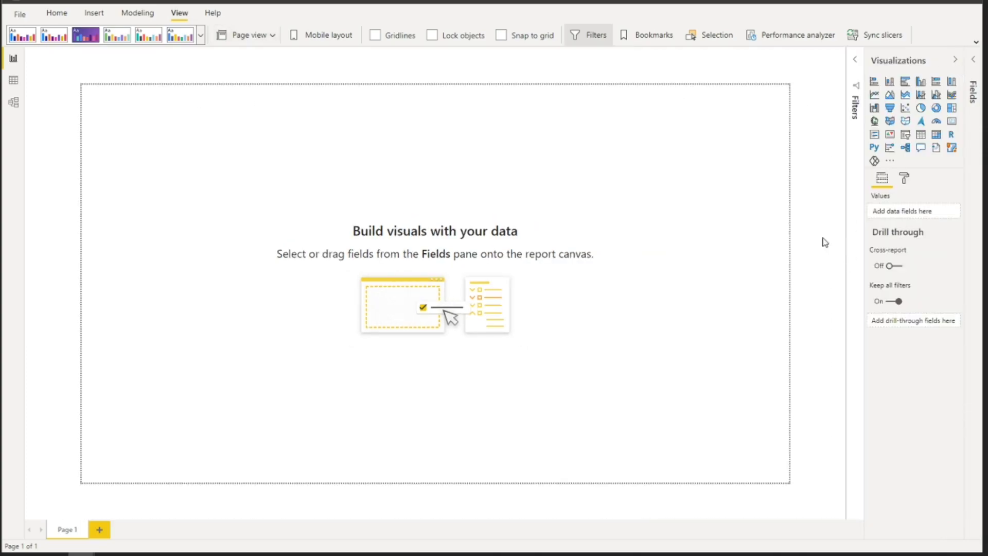
pyautogui.click(905, 180)
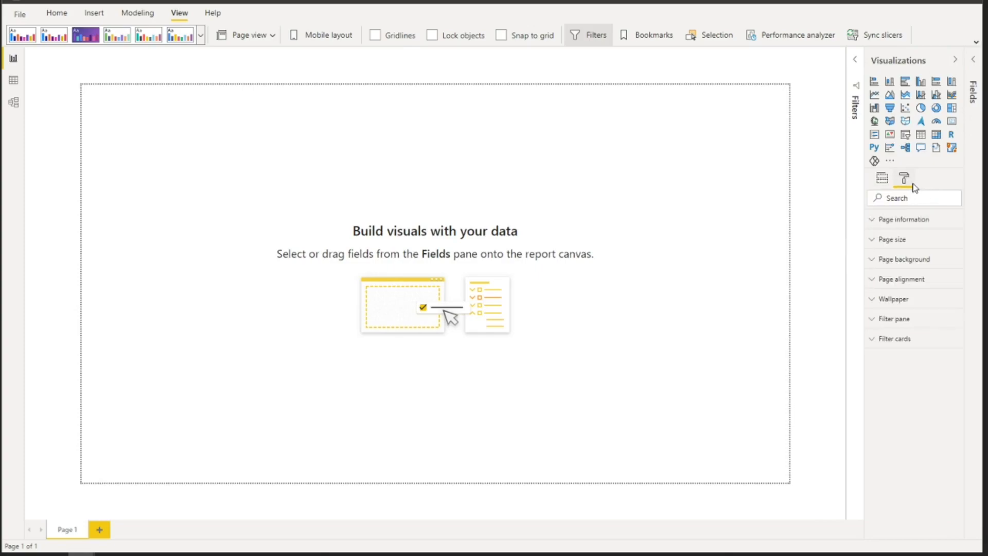
pyautogui.click(894, 241)
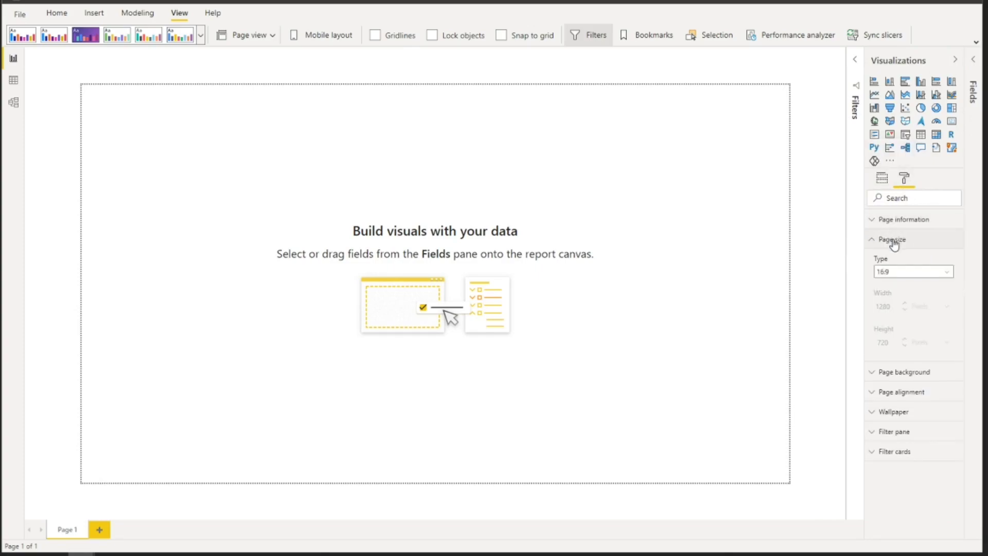
pyautogui.click(896, 272)
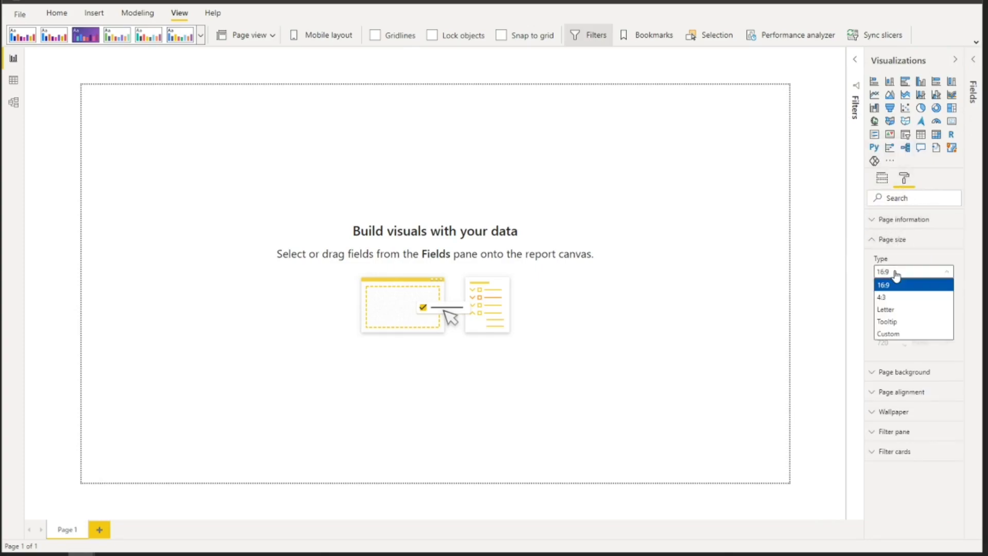
pyautogui.click(894, 335)
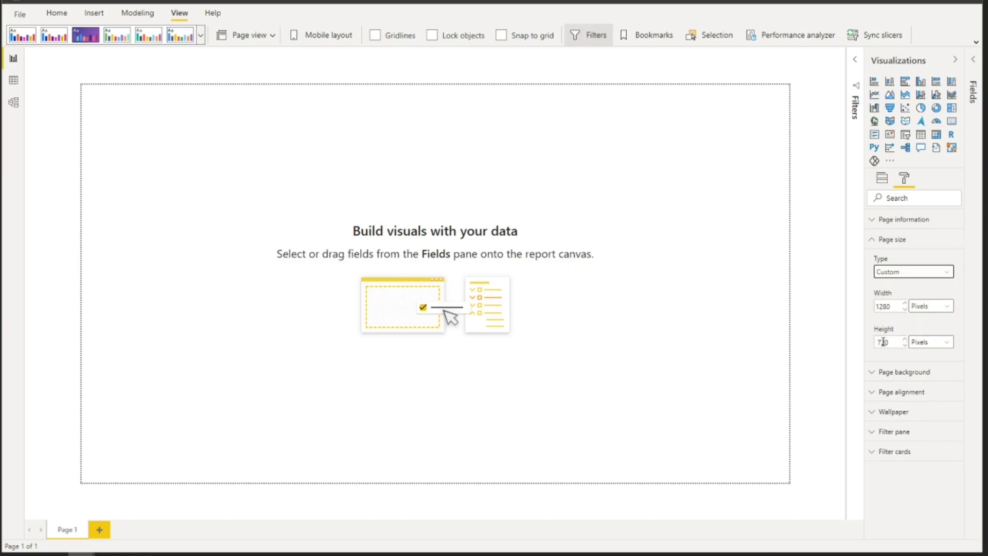
pyautogui.moveTo(891, 343); pyautogui.dragTo(884, 343)
pyautogui.moveTo(890, 305); pyautogui.dragTo(872, 308)
pyautogui.moveTo(891, 343); pyautogui.dragTo(873, 344)
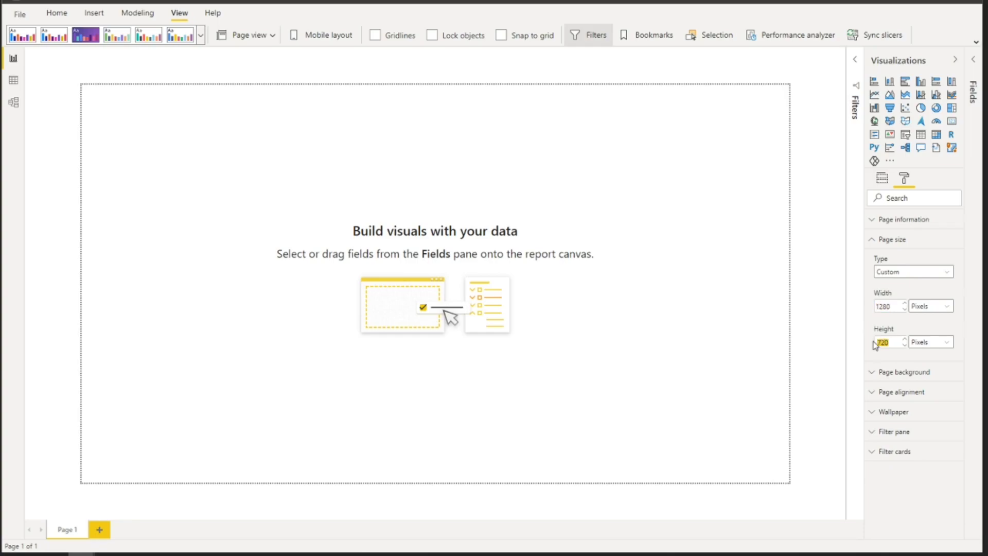
pyautogui.write('900')
# - Set the page background transparency to 0% and collapse the formatting options
pyautogui.click(893, 239)
pyautogui.click(895, 259)
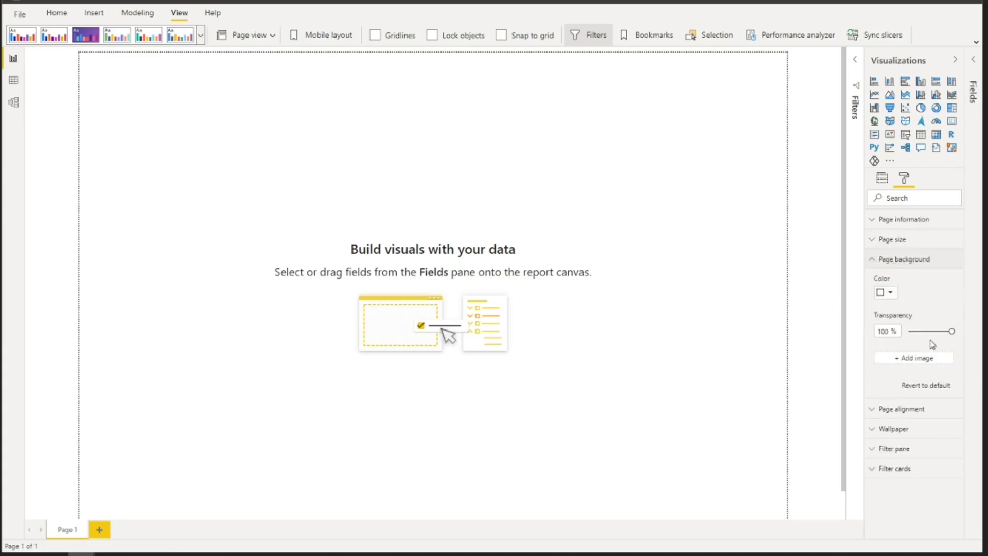
pyautogui.moveTo(951, 334); pyautogui.dragTo(858, 341)
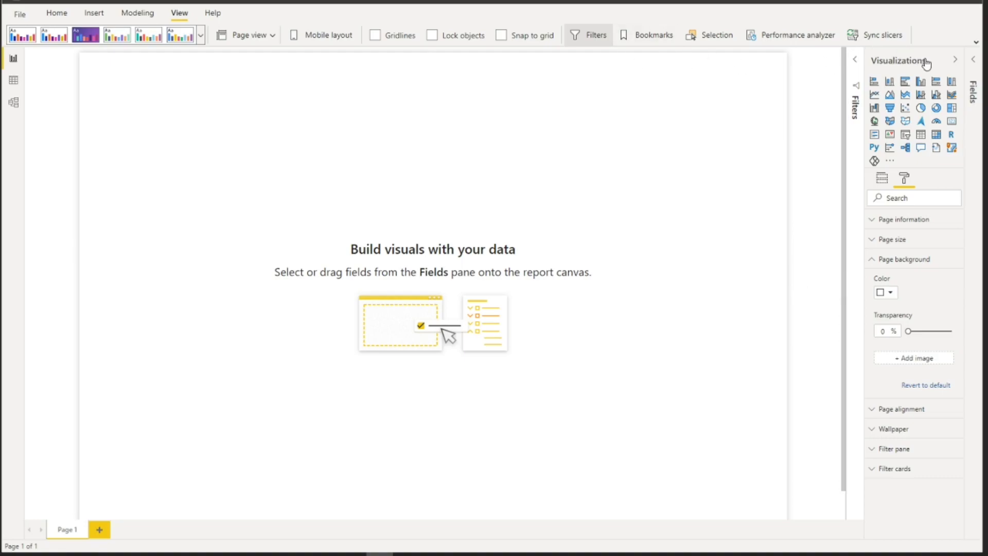
pyautogui.click(956, 59)
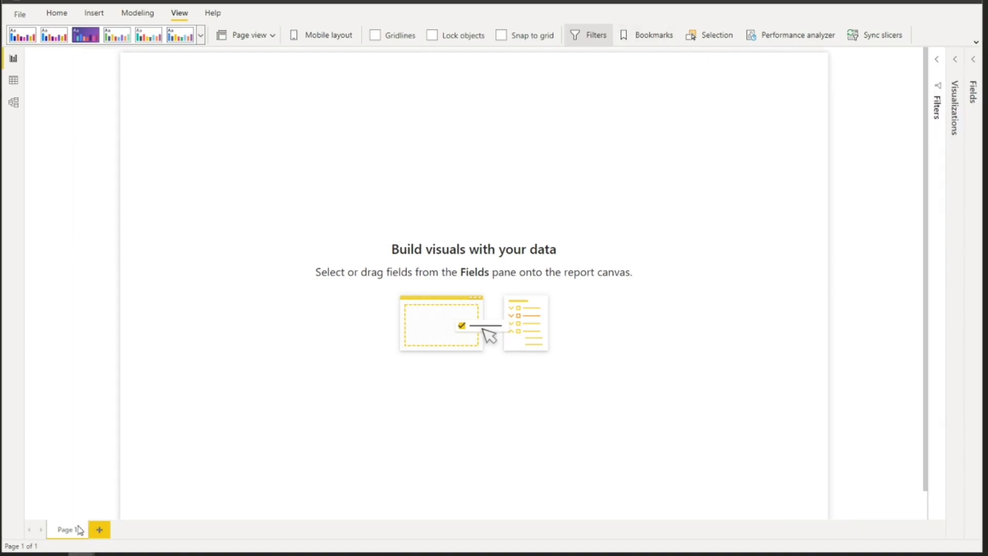
# - Rename the report page to WORLD POPULATION DASHBOARD
pyautogui.rightClick(73, 531)
pyautogui.click(91, 522)
pyautogui.write('WORLD POPULATION DASHBOARD')
pyautogui.press('Return')
pyautogui.click(244, 119)
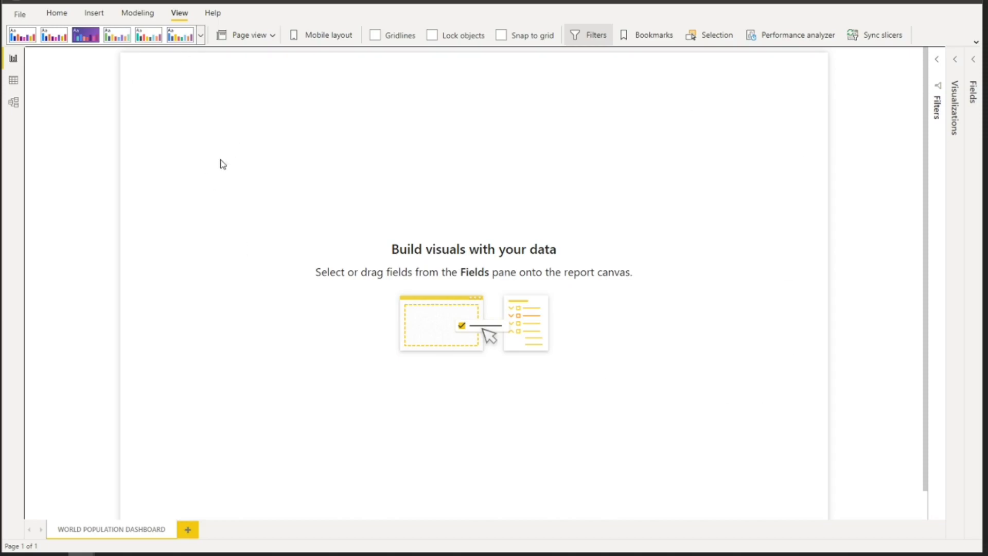
# - Insert a text box on the page reading DASHBOARD PANEL
pyautogui.click(91, 16)
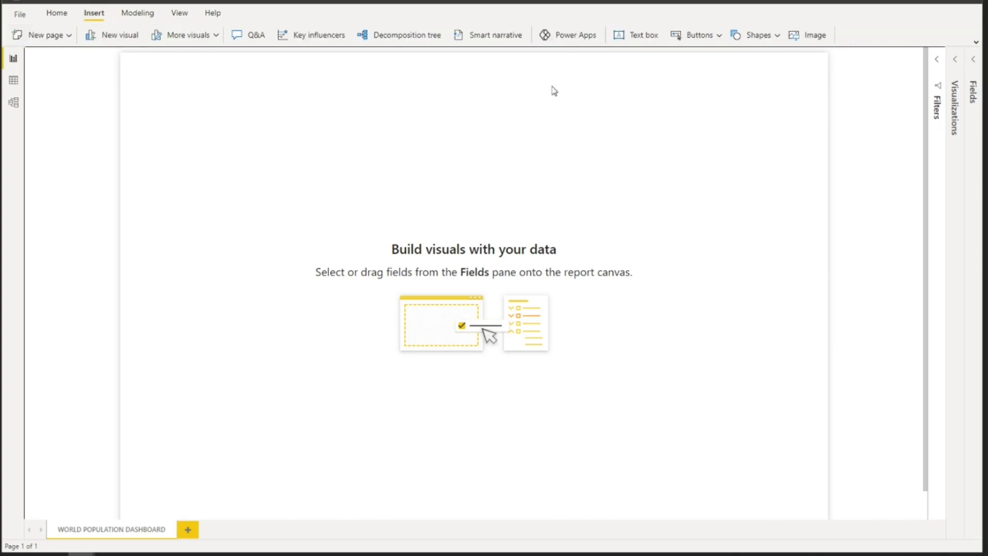
pyautogui.click(643, 36)
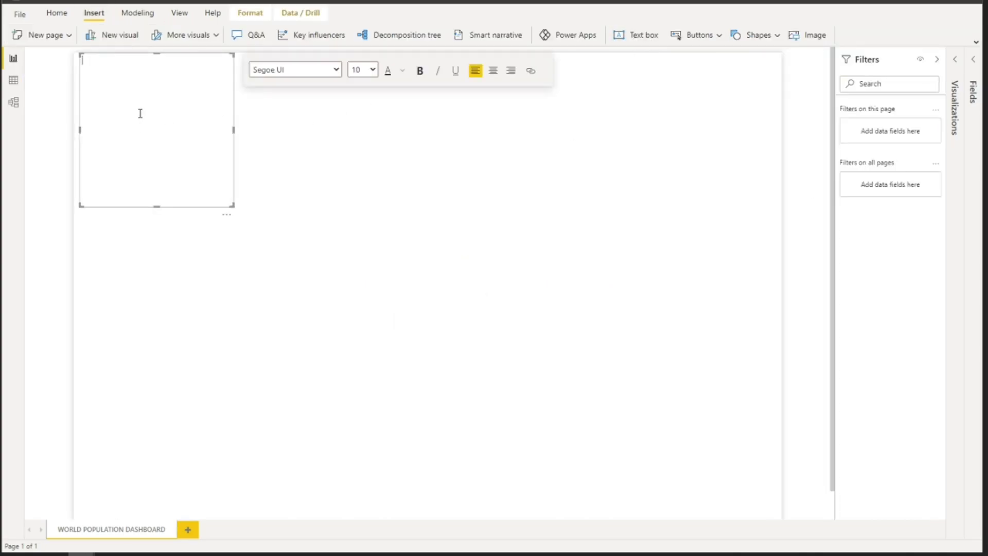
pyautogui.write('DASHBOARD PANL')
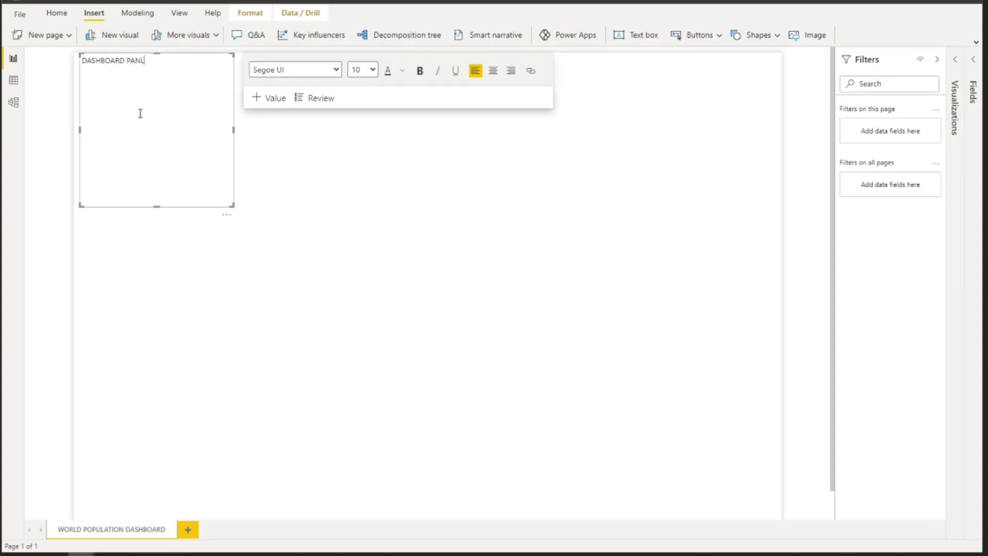
# - Format the DASHBOARD PANEL text as bold 14 point and shrink its text box to one line in height
pyautogui.hotkey('ctrl', 'a')
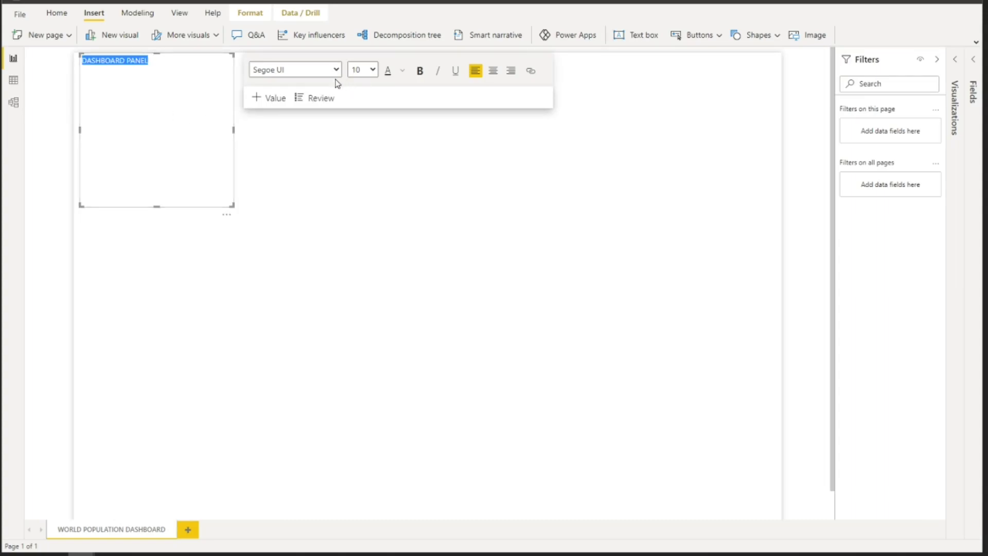
pyautogui.click(372, 71)
pyautogui.click(360, 149)
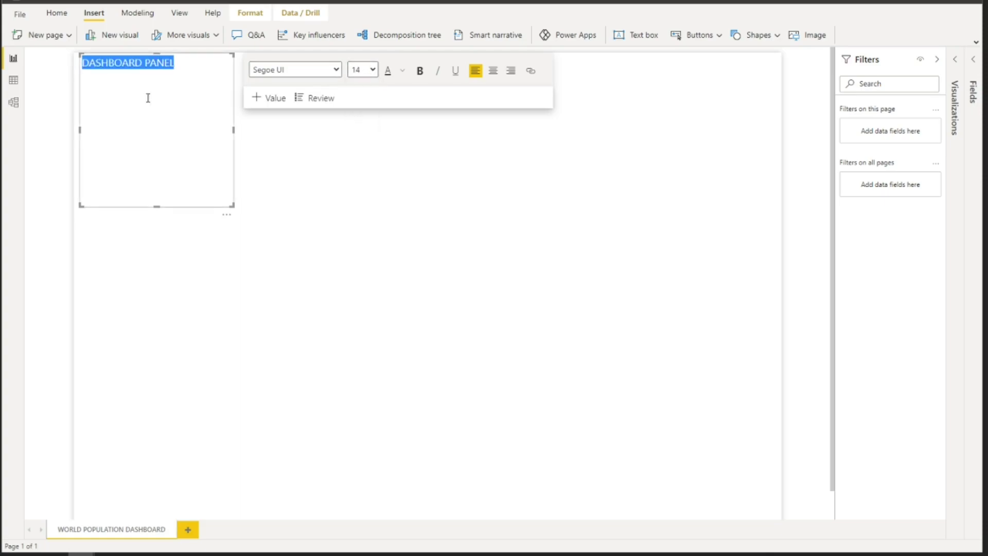
pyautogui.click(420, 71)
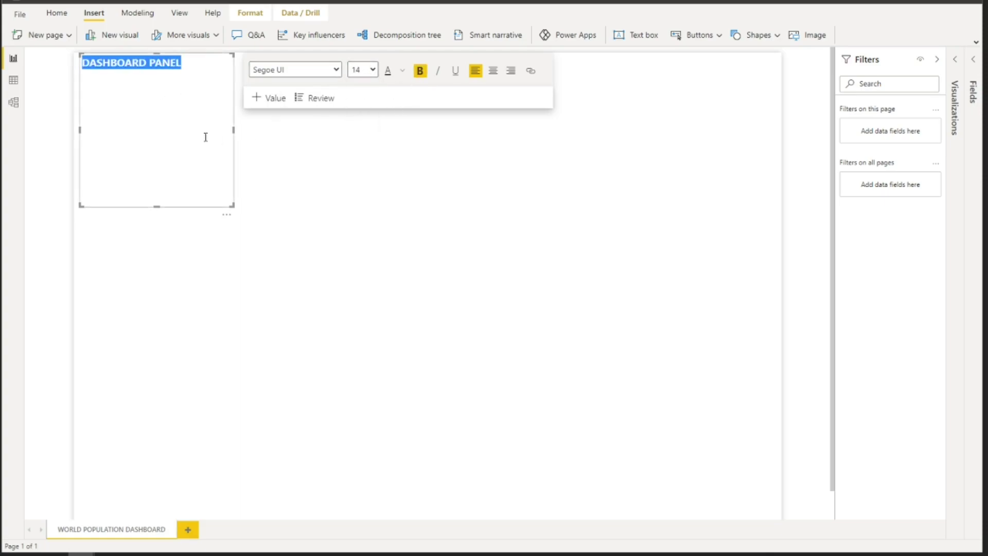
pyautogui.moveTo(233, 208); pyautogui.dragTo(443, 84)
# - Place a right-aligned copy of the text box in the page's upper-right corner and change its text to WORLD POPULATION 2020
pyautogui.click(201, 70)
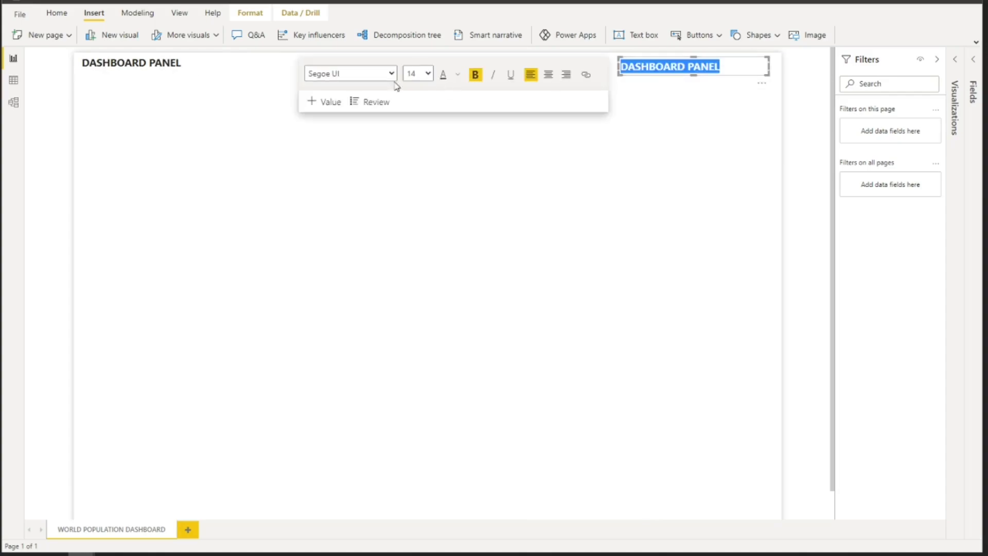
pyautogui.click(566, 76)
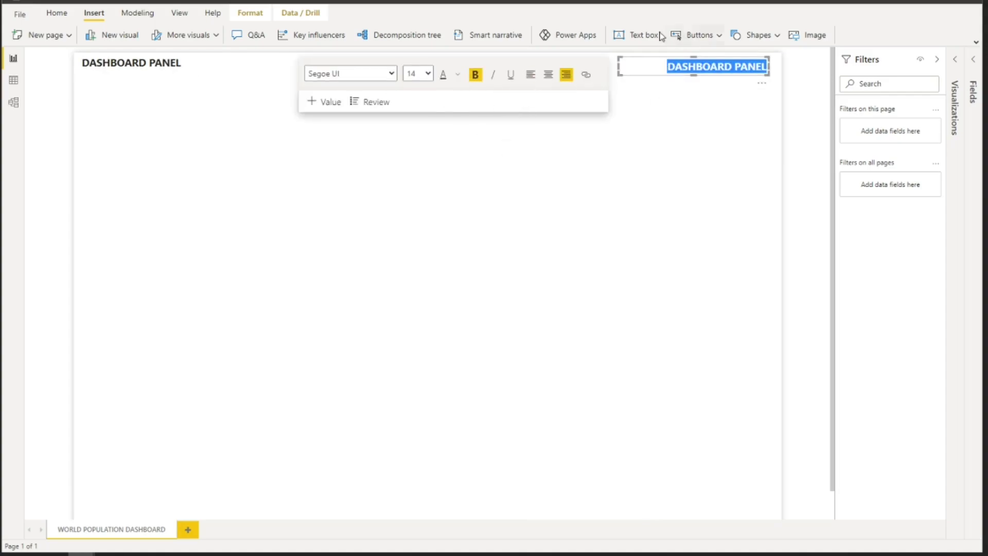
pyautogui.press('BackSpace')
pyautogui.write('WORL')
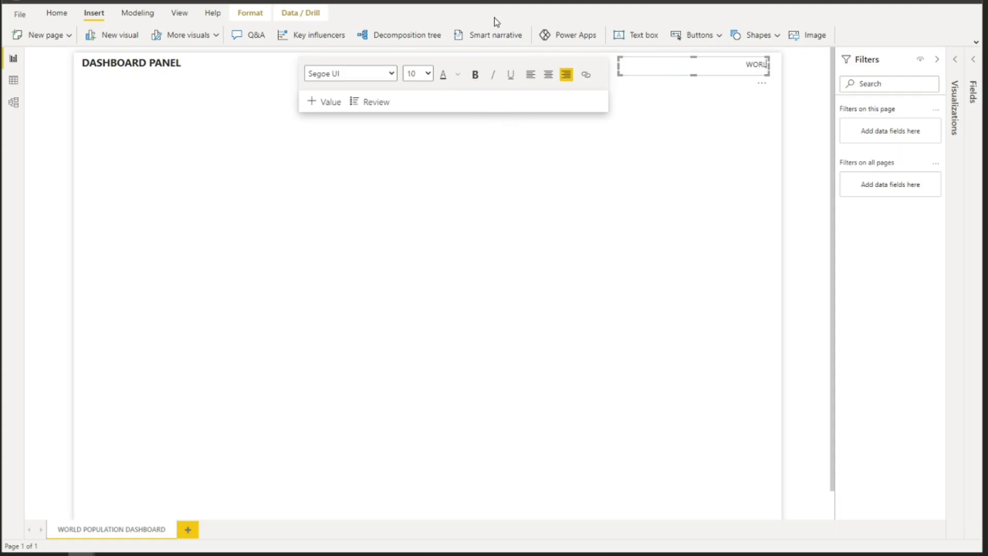
pyautogui.write('D POPULATION 2020')
pyautogui.hotkey('ctrl', 'a')
# - Format the WORLD POPULATION 2020 title as bold Segoe (Bold) at 24 point and enlarge its text box to fit on one line
pyautogui.click(472, 74)
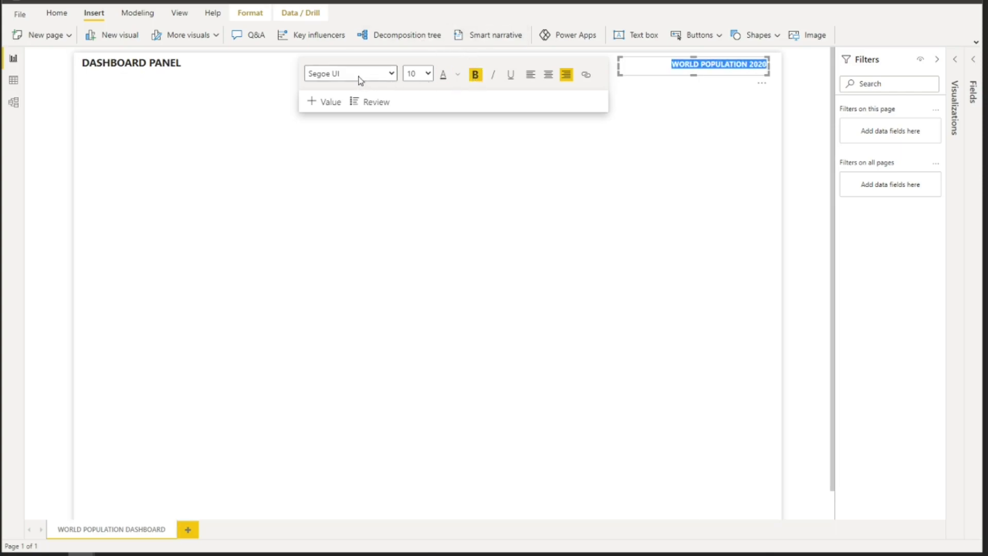
pyautogui.click(390, 73)
pyautogui.click(349, 246)
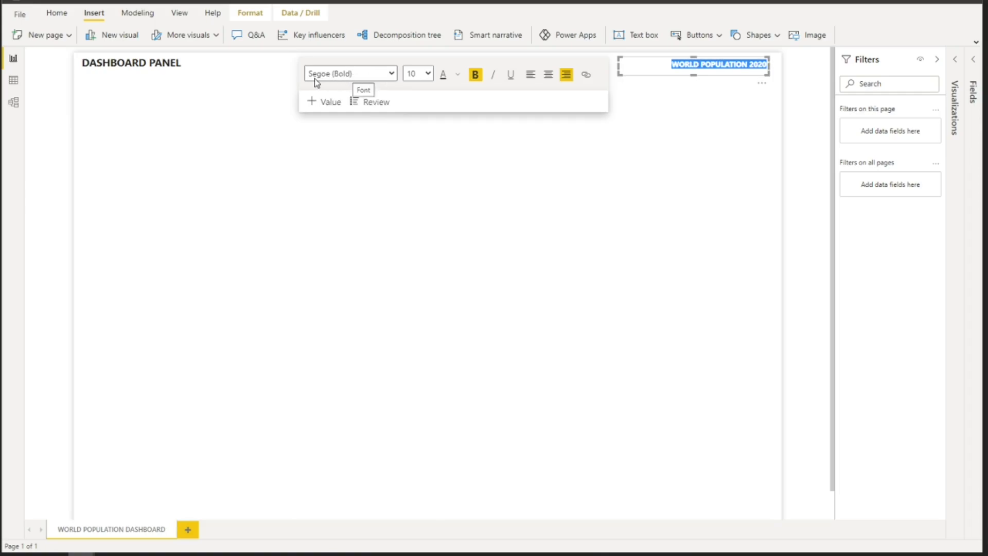
pyautogui.click(415, 74)
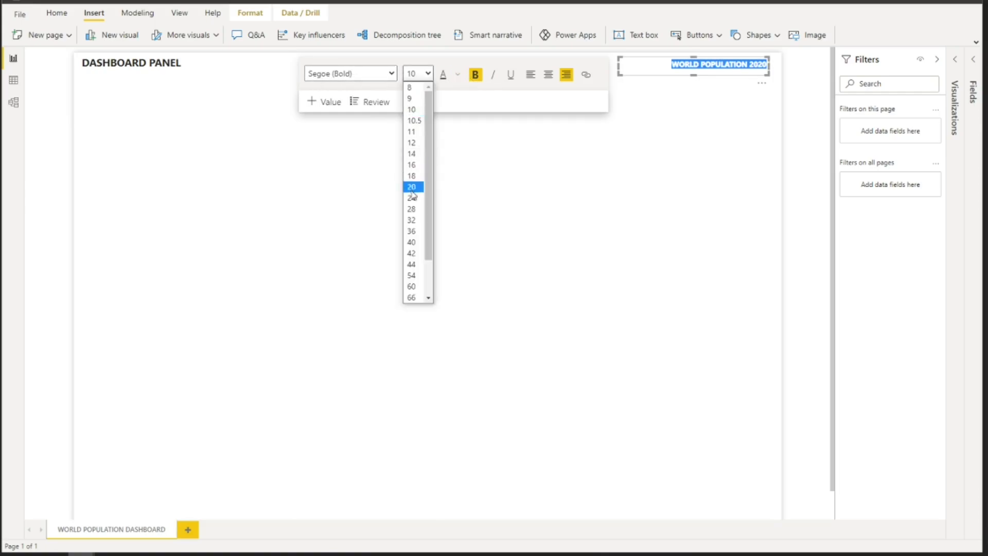
pyautogui.click(412, 198)
pyautogui.moveTo(694, 76); pyautogui.dragTo(694, 89)
pyautogui.moveTo(619, 72); pyautogui.dragTo(523, 75)
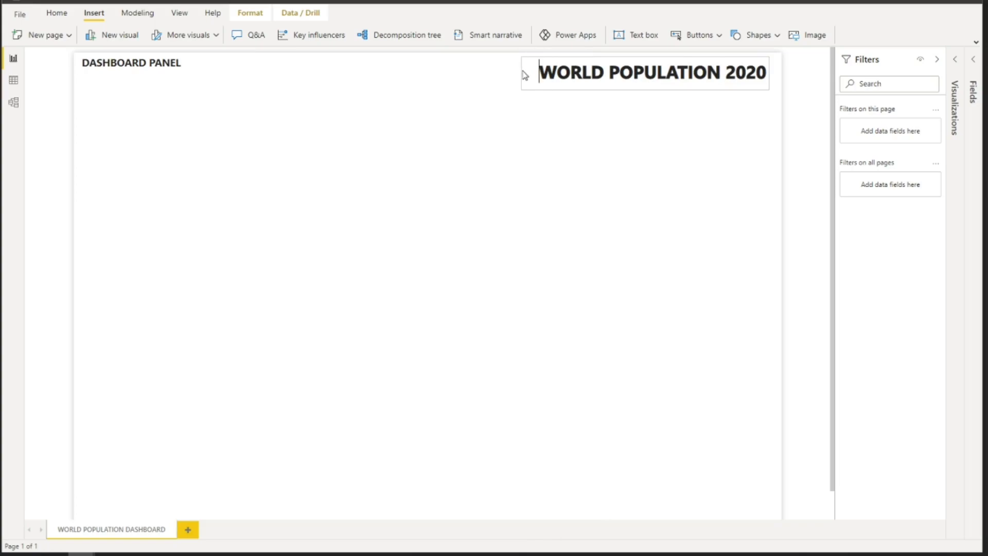
# - Format the DASHBOARD PANEL text as Segoe (Bold) at 24 point and enlarge its text box to fit on one line
pyautogui.tripleClick(109, 60)
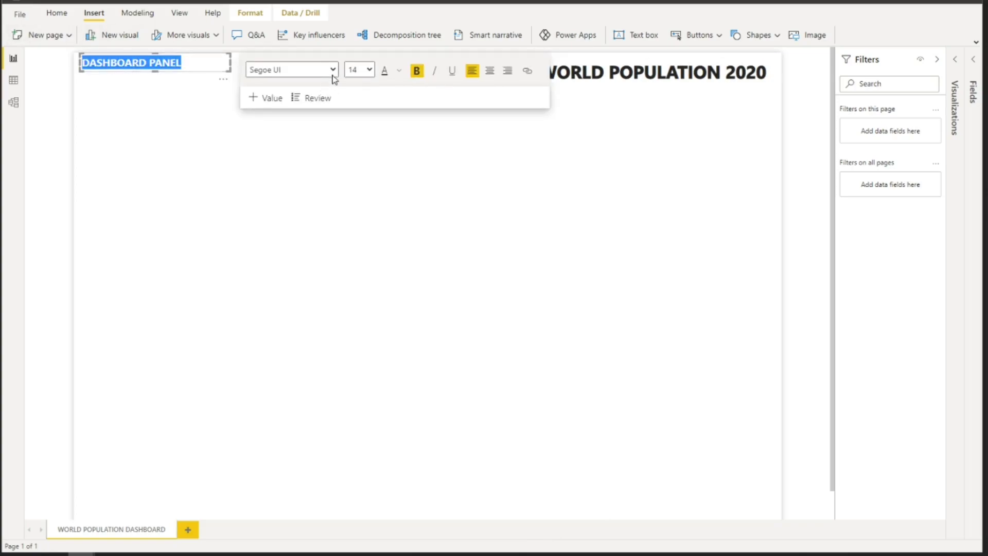
pyautogui.click(364, 72)
pyautogui.click(355, 194)
pyautogui.click(305, 76)
pyautogui.click(302, 240)
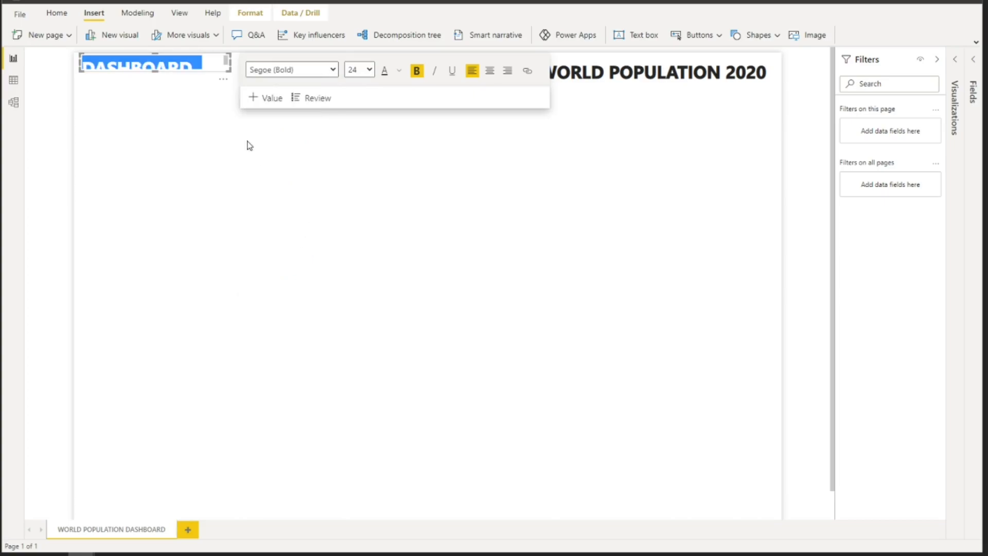
pyautogui.moveTo(230, 67); pyautogui.dragTo(266, 91)
pyautogui.click(164, 187)
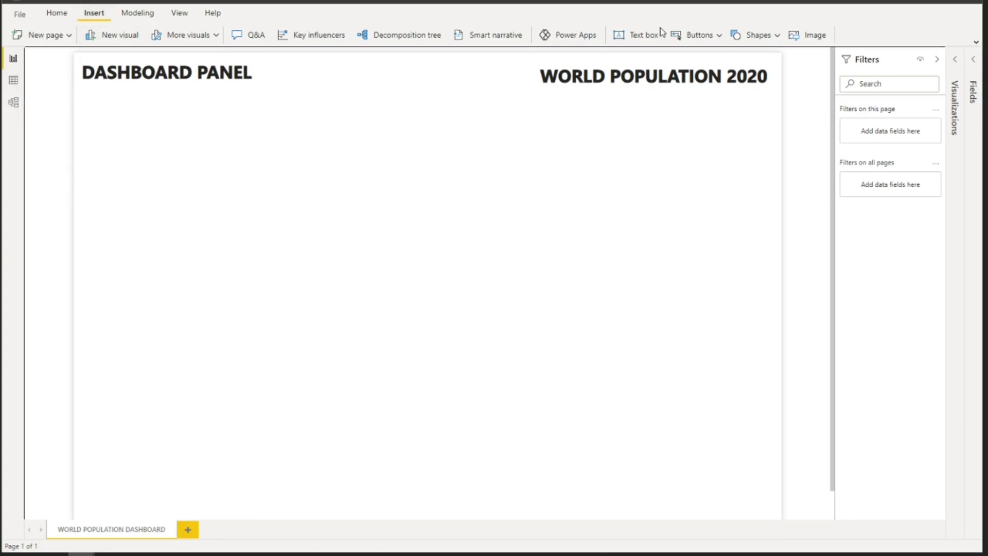
# - Insert a rectangle shape and stretch it across the full page width as a header band over both titles
pyautogui.click(758, 36)
pyautogui.click(761, 61)
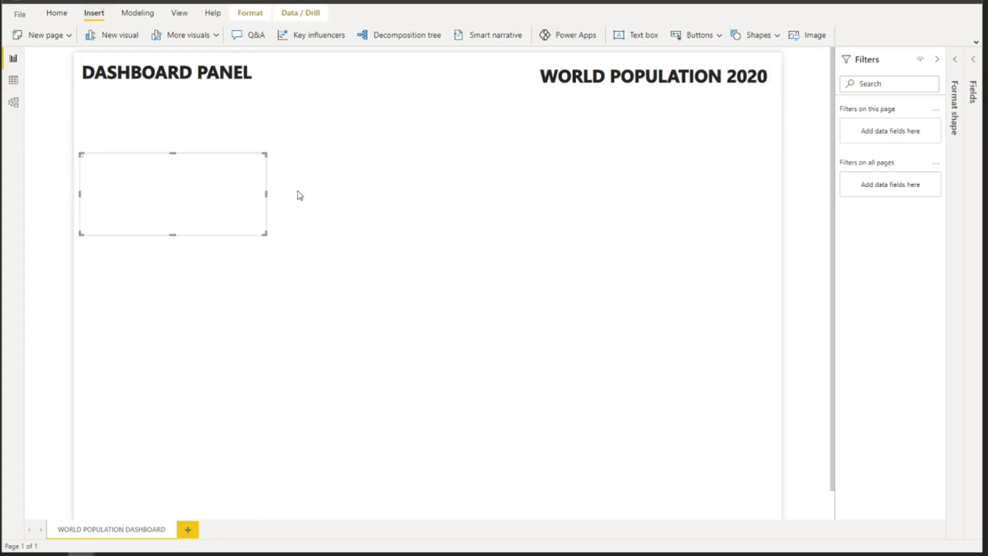
pyautogui.moveTo(180, 217); pyautogui.dragTo(165, 101)
pyautogui.moveTo(258, 135); pyautogui.dragTo(782, 103)
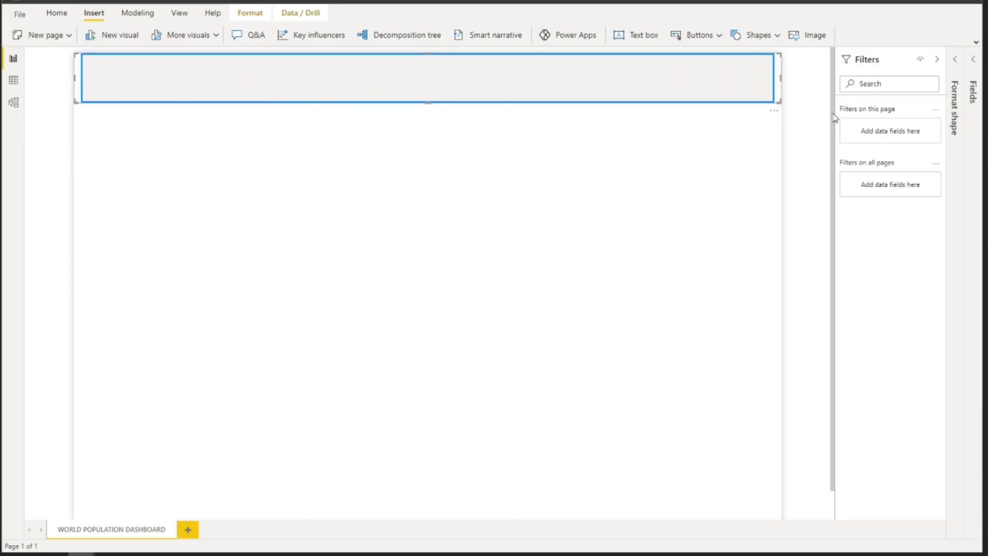
# - Turn off the header rectangle's fill and reduce its line weight to 0 pt
pyautogui.click(938, 61)
pyautogui.click(953, 62)
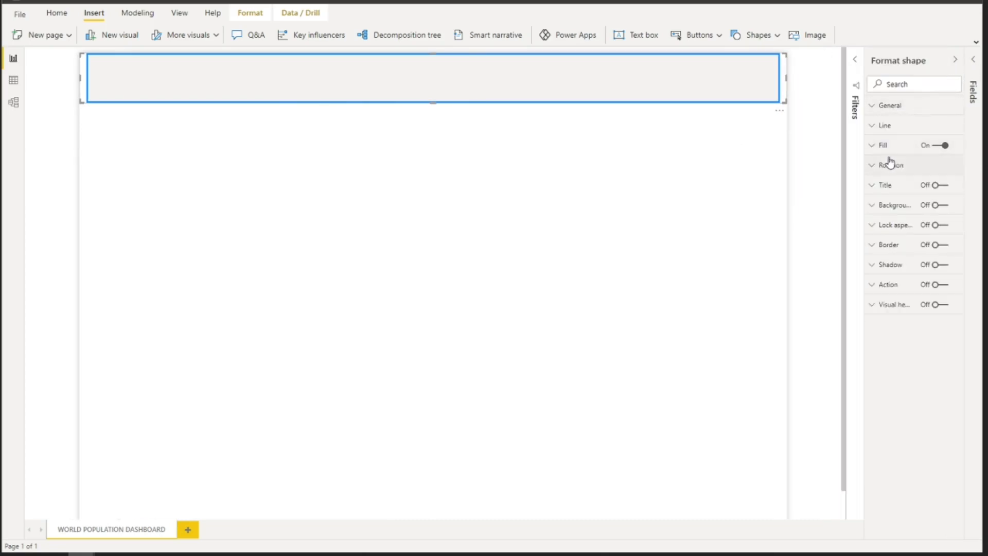
pyautogui.click(944, 147)
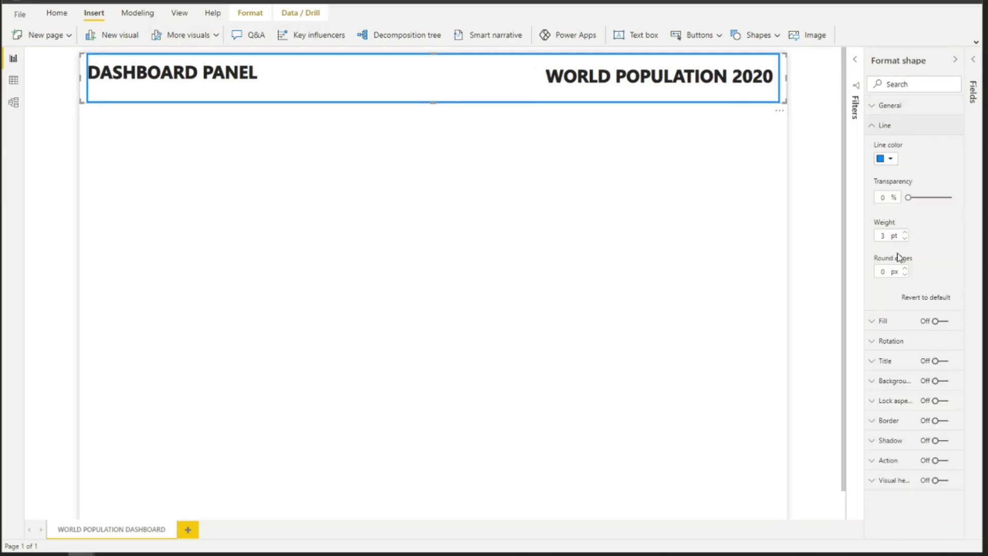
pyautogui.click(905, 238)
pyautogui.click(905, 239)
pyautogui.click(904, 238)
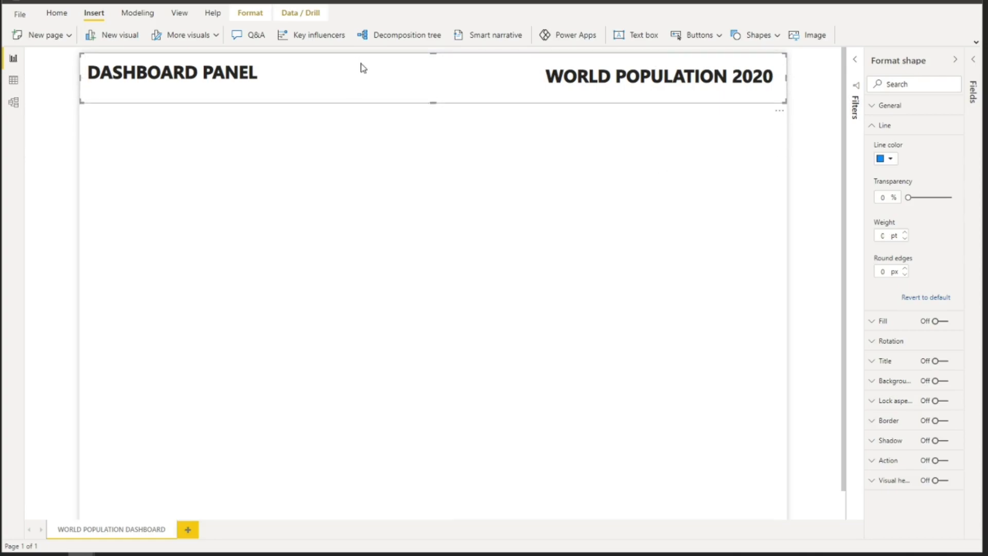
# - Turn on the header rectangle's background and set its color to light gray
pyautogui.click(881, 126)
pyautogui.click(940, 205)
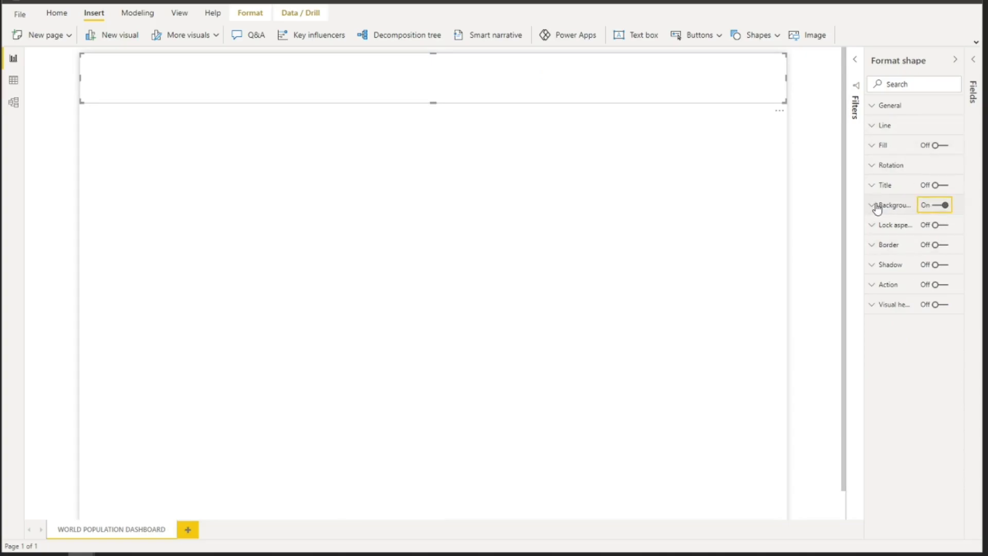
pyautogui.click(877, 206)
pyautogui.click(891, 239)
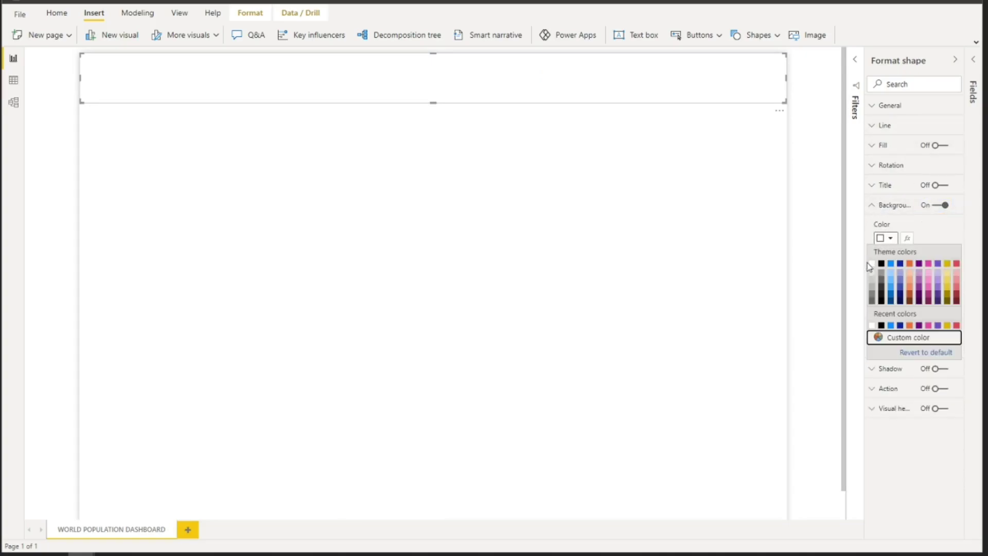
pyautogui.click(878, 271)
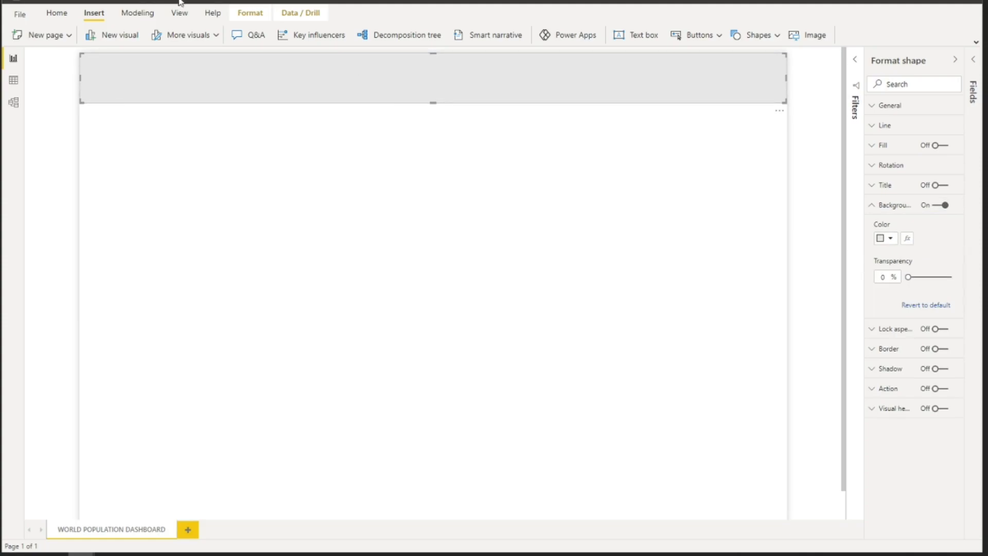
# - Send the gray header rectangle to the back, behind the two title text boxes
pyautogui.click(251, 13)
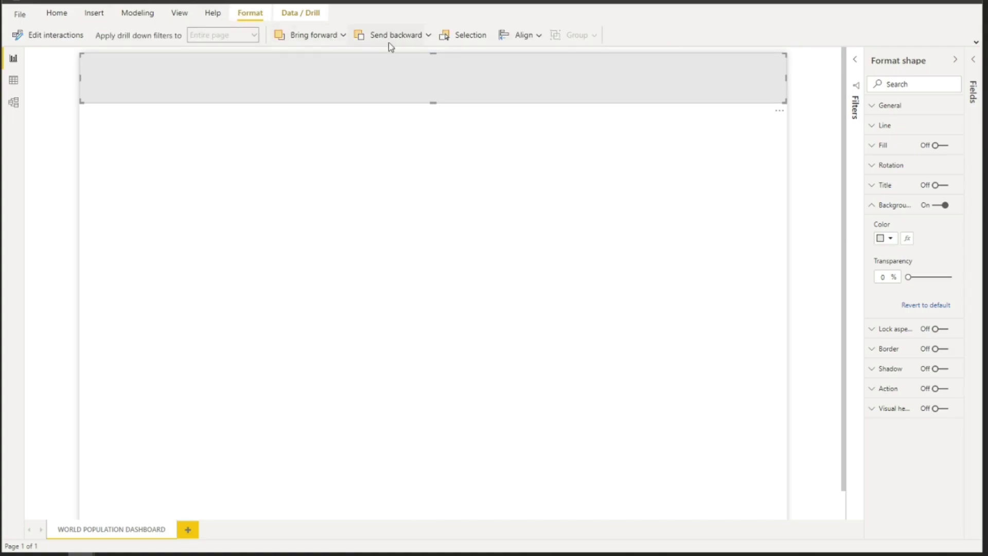
pyautogui.click(428, 35)
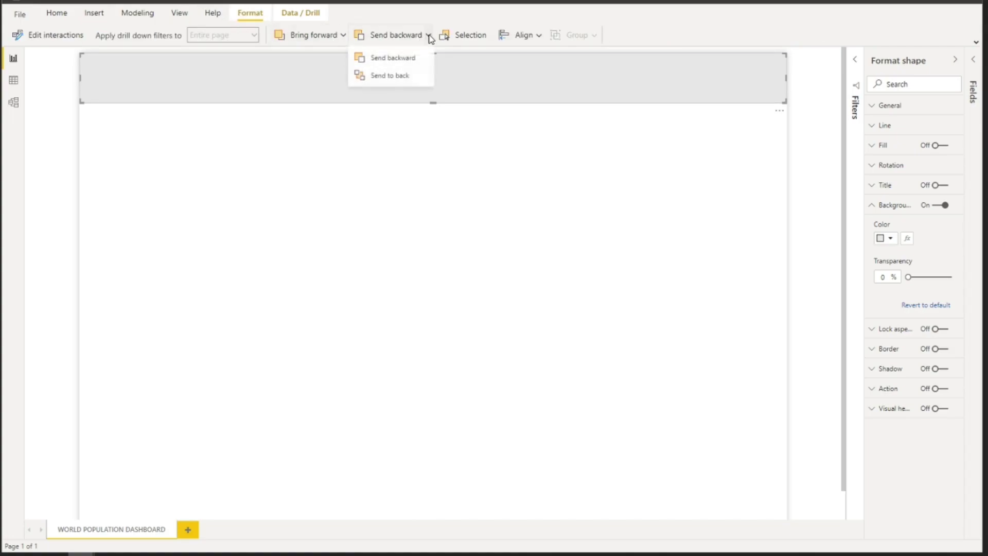
pyautogui.click(395, 77)
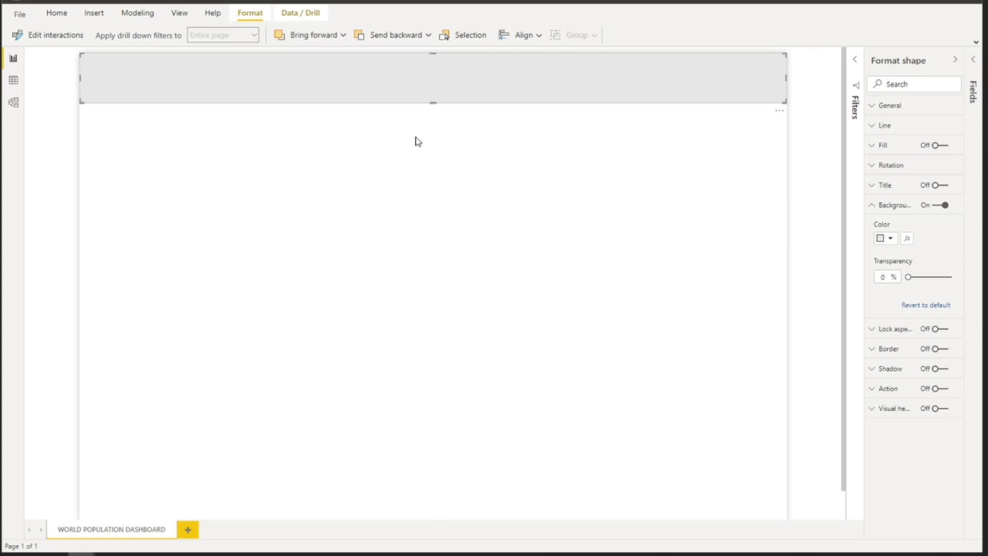
pyautogui.click(323, 118)
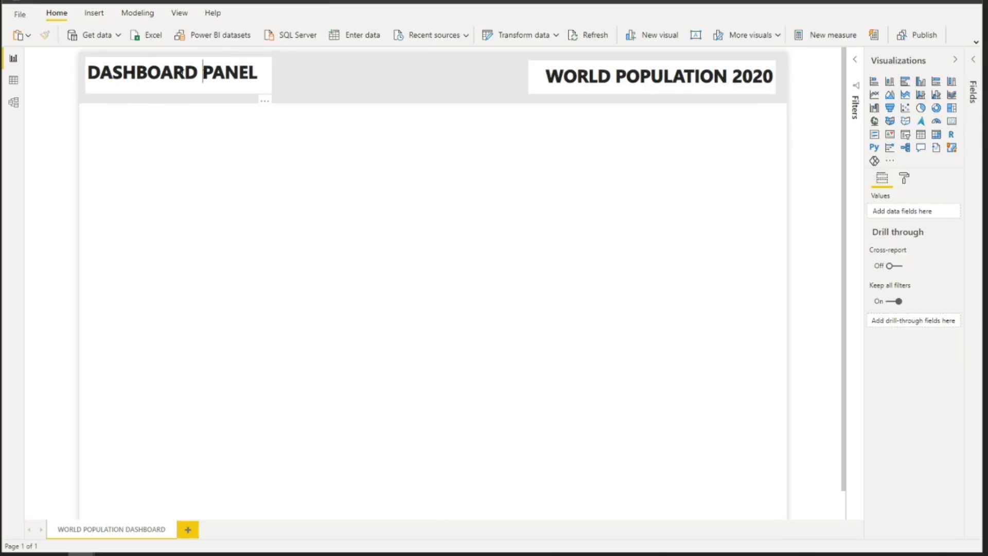
# - Turn off the background of both the WORLD POPULATION 2020 and DASHBOARD PANEL text boxes
pyautogui.click(144, 77)
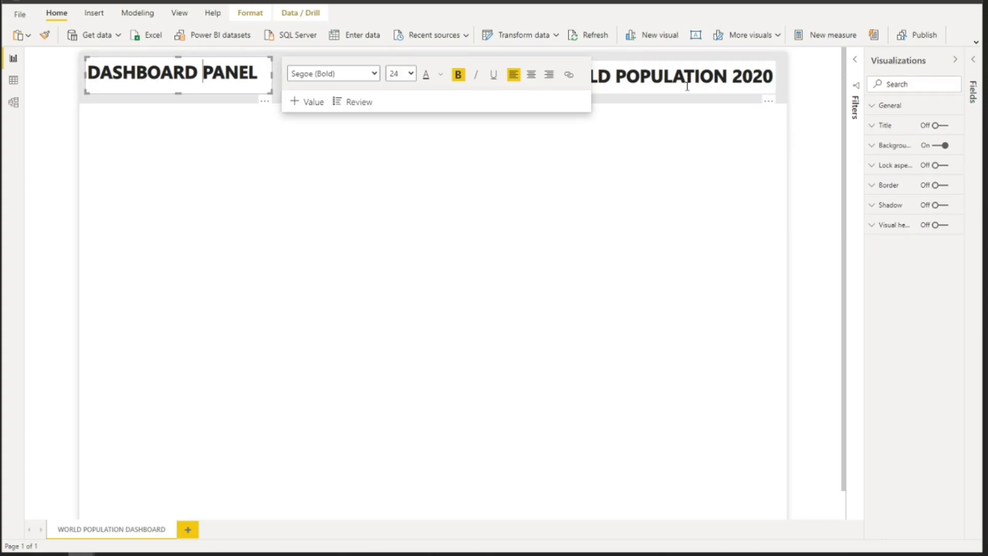
pyautogui.click(686, 85)
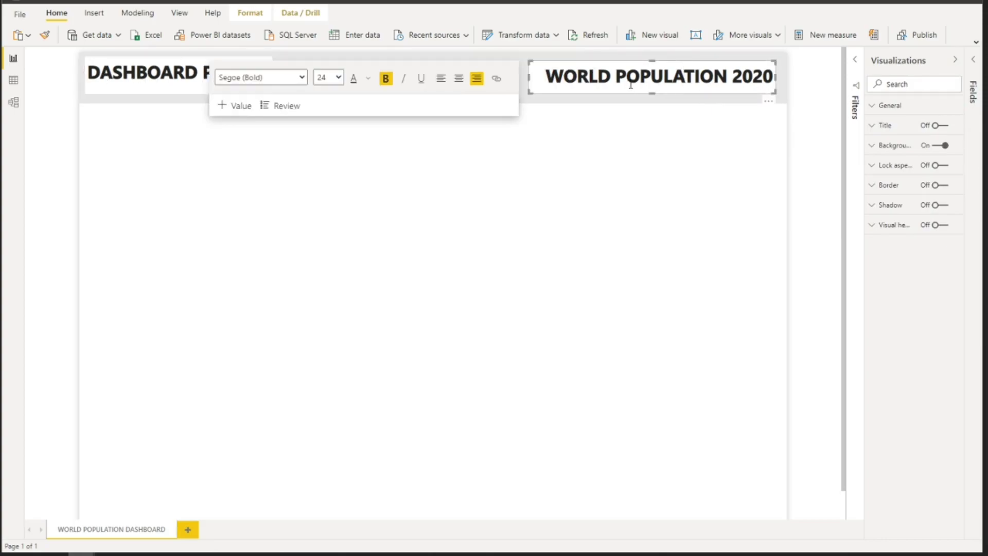
pyautogui.click(944, 145)
pyautogui.click(159, 66)
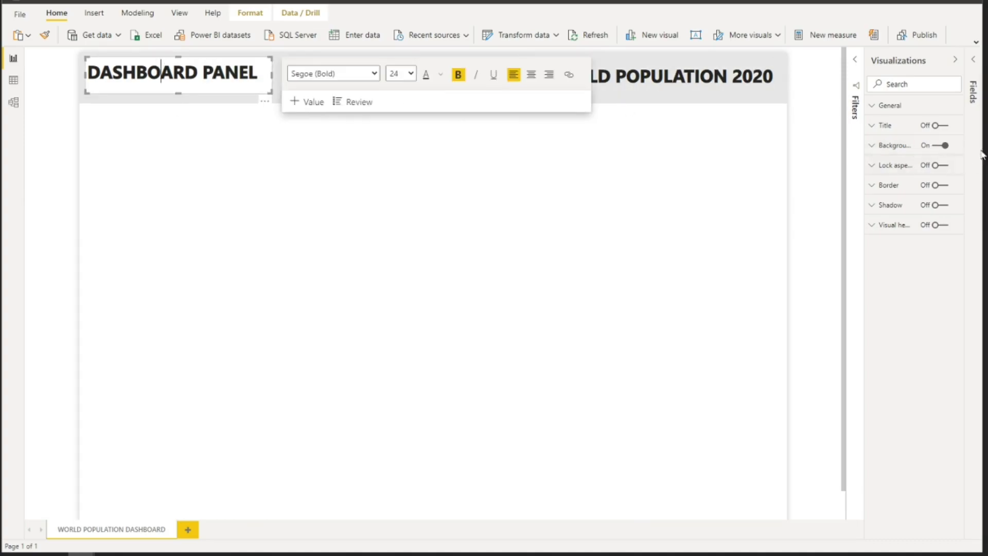
pyautogui.click(943, 146)
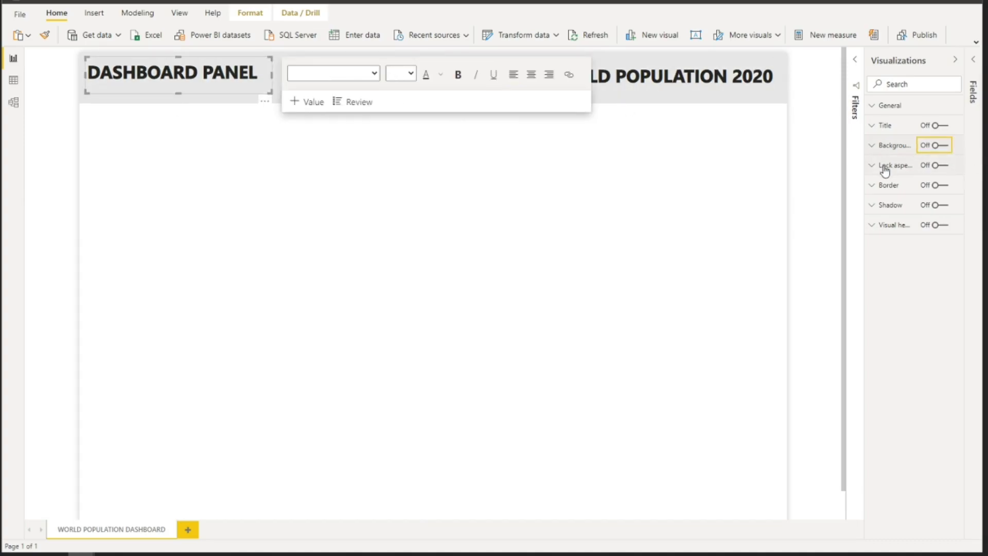
pyautogui.click(481, 260)
# - Reduce the height of the gray header band so it ends just below the two titles
pyautogui.click(395, 101)
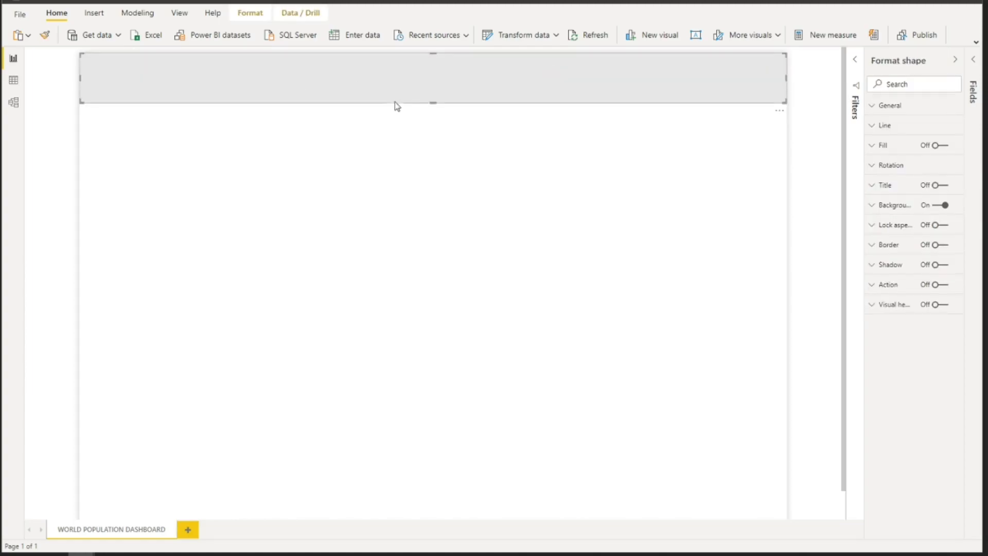
pyautogui.moveTo(434, 101); pyautogui.dragTo(434, 94)
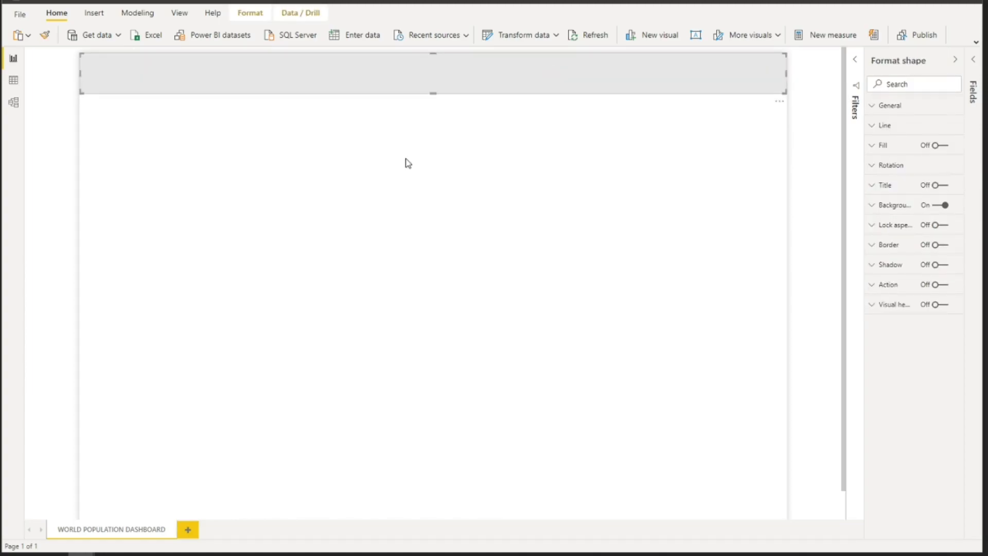
pyautogui.click(194, 132)
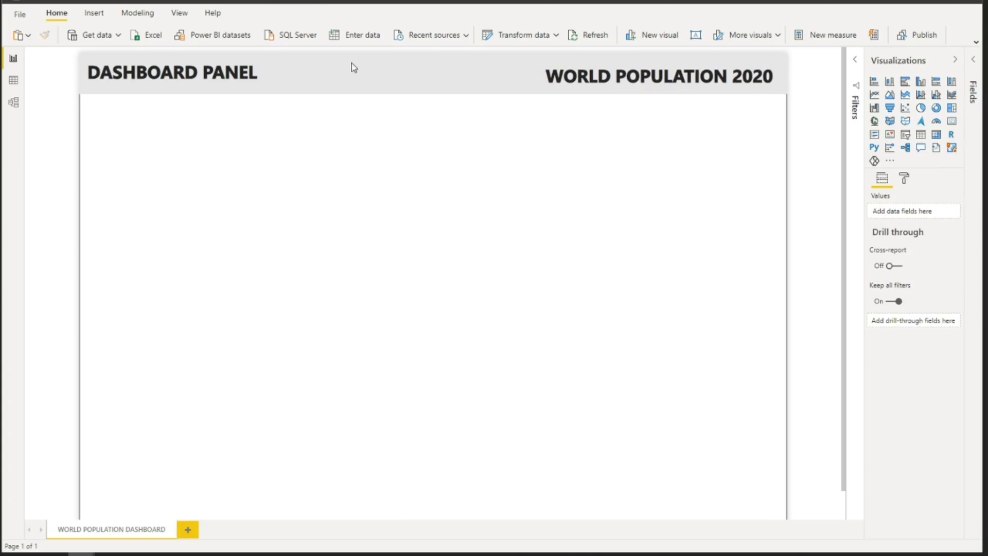
pyautogui.click(435, 98)
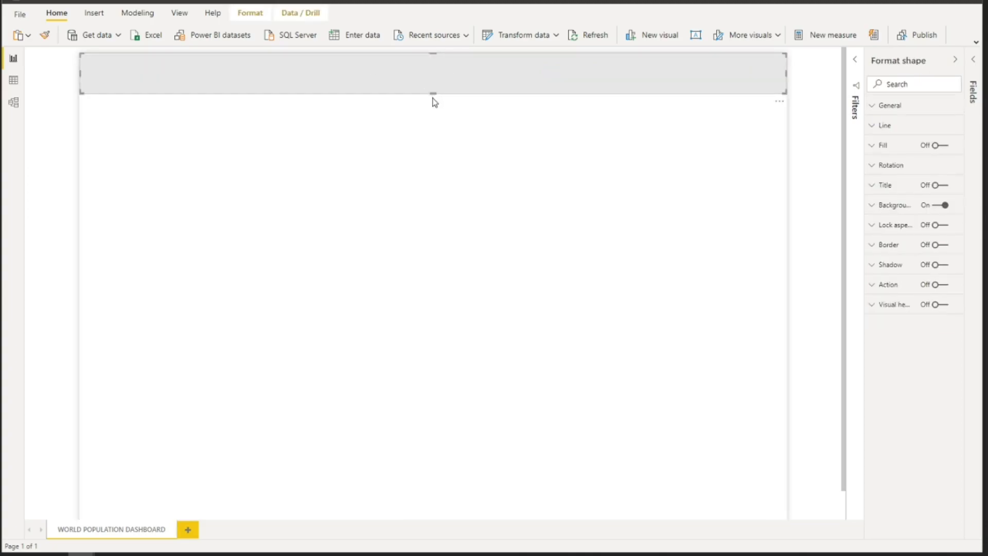
pyautogui.click(67, 133)
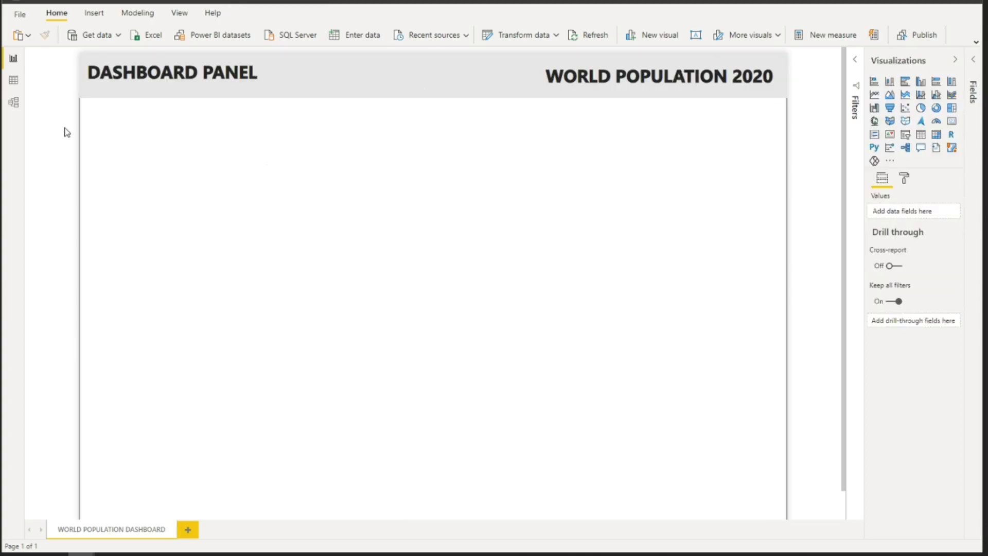
pyautogui.click(437, 97)
pyautogui.moveTo(433, 96); pyautogui.dragTo(434, 93)
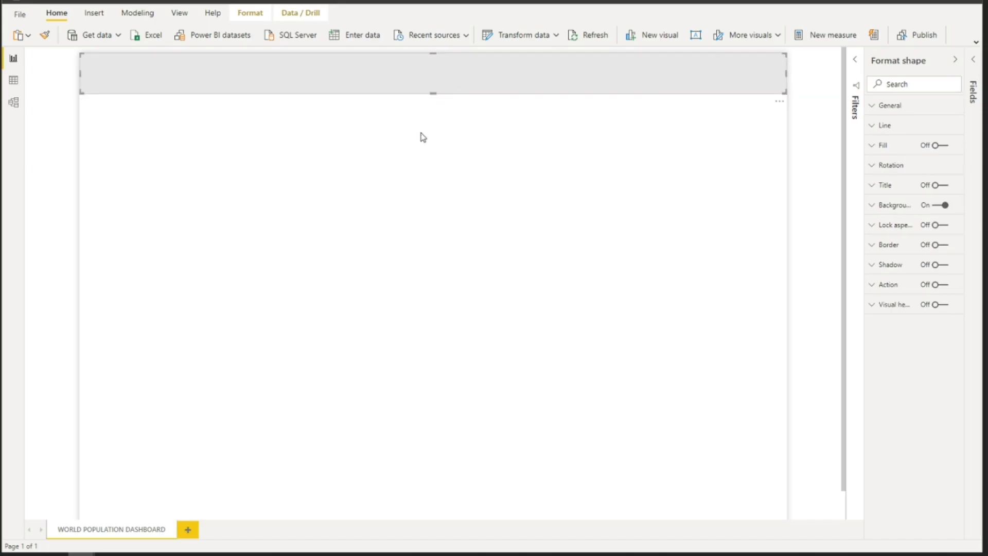
pyautogui.click(422, 136)
# - Add a copy of the header band as a thin full-width strip along its lower edge with a darker gray background
pyautogui.click(436, 82)
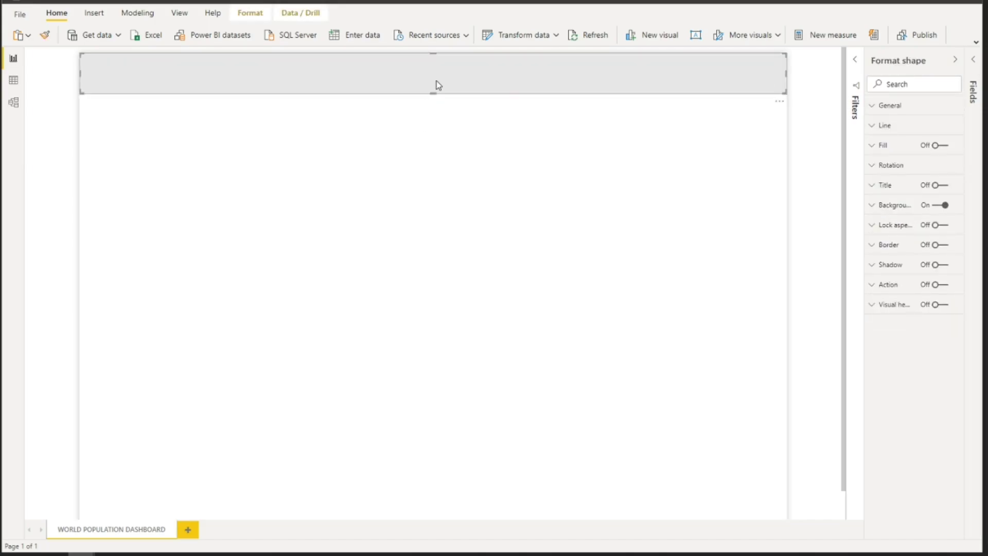
pyautogui.moveTo(437, 81); pyautogui.dragTo(399, 98)
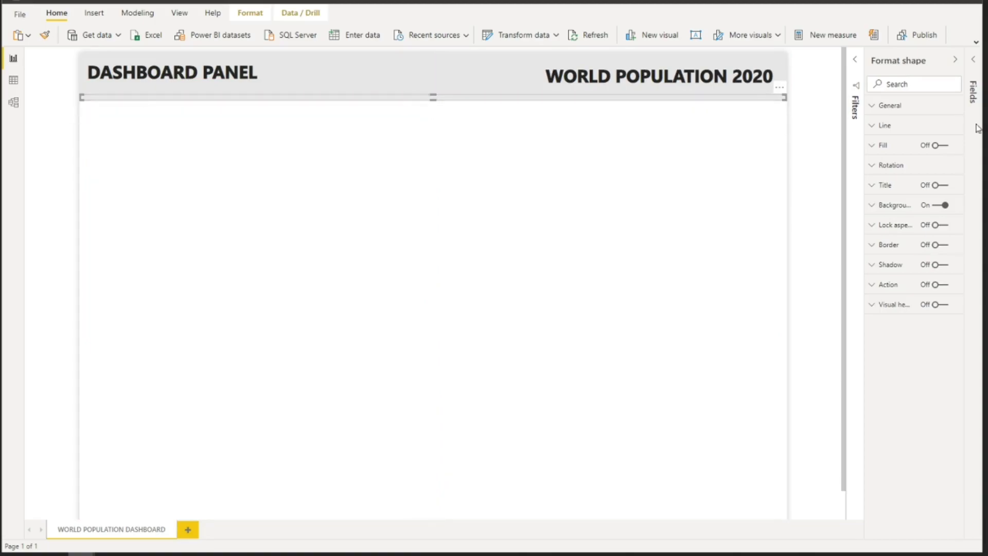
pyautogui.click(887, 206)
pyautogui.click(885, 238)
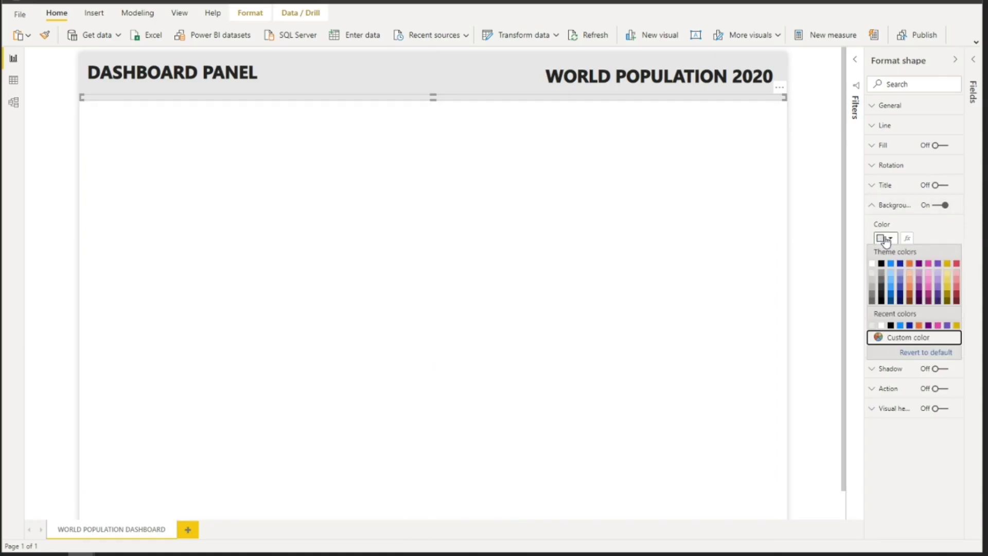
pyautogui.click(872, 286)
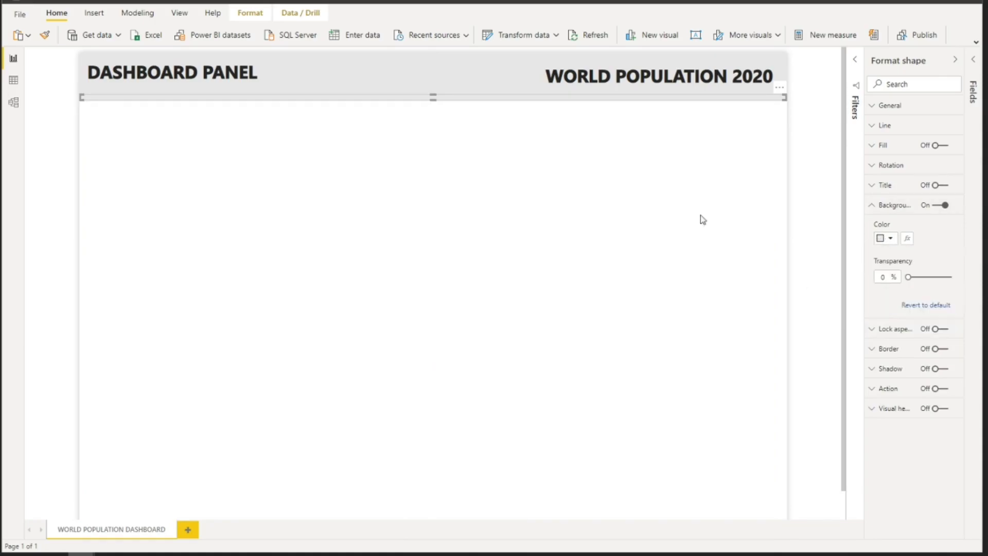
pyautogui.click(888, 241)
pyautogui.click(873, 289)
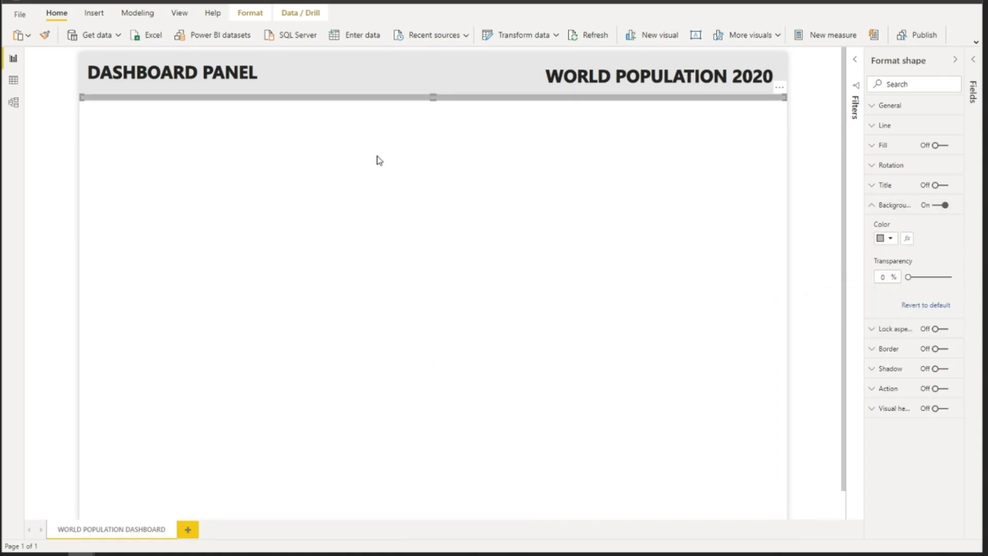
# - Send the dark gray strip beneath the header to the back
pyautogui.click(378, 161)
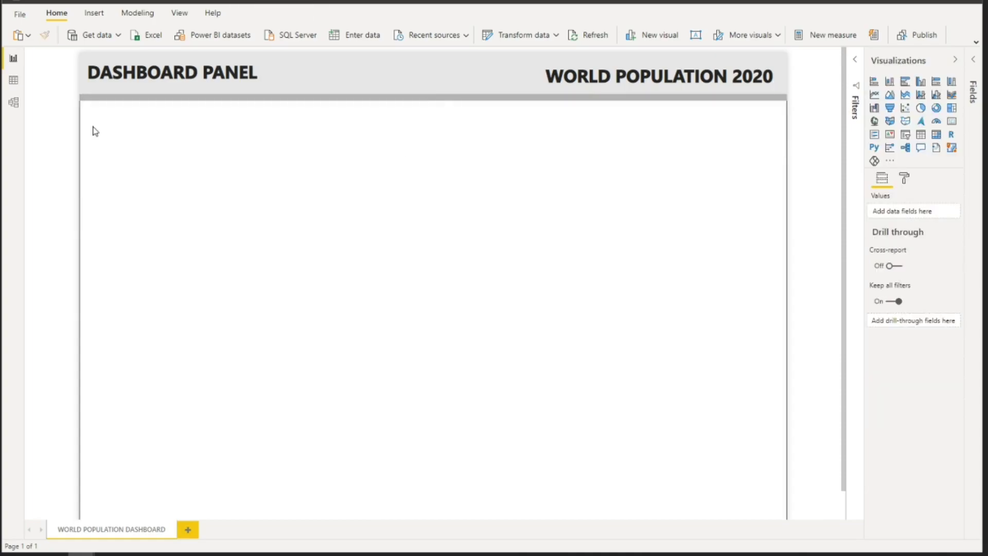
pyautogui.click(97, 98)
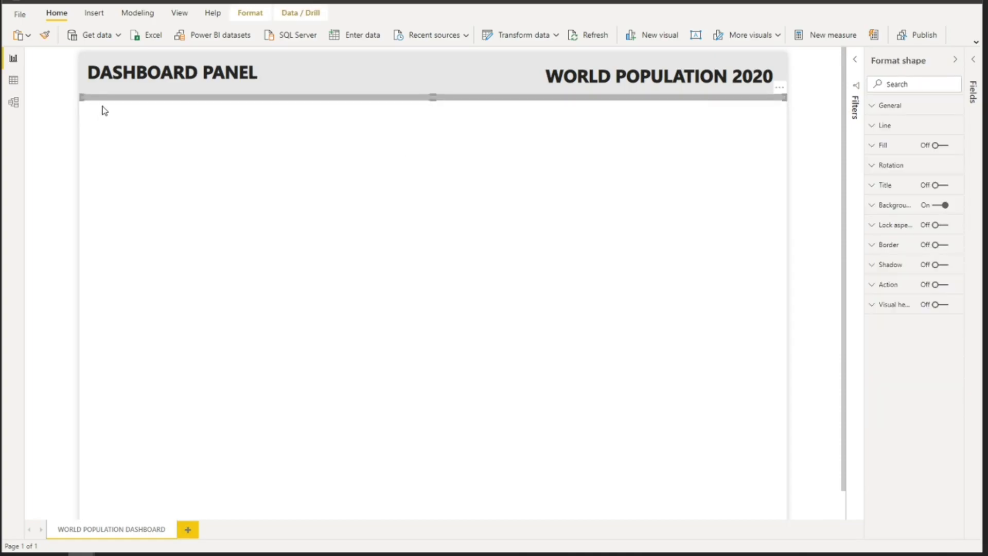
pyautogui.click(251, 13)
pyautogui.click(429, 35)
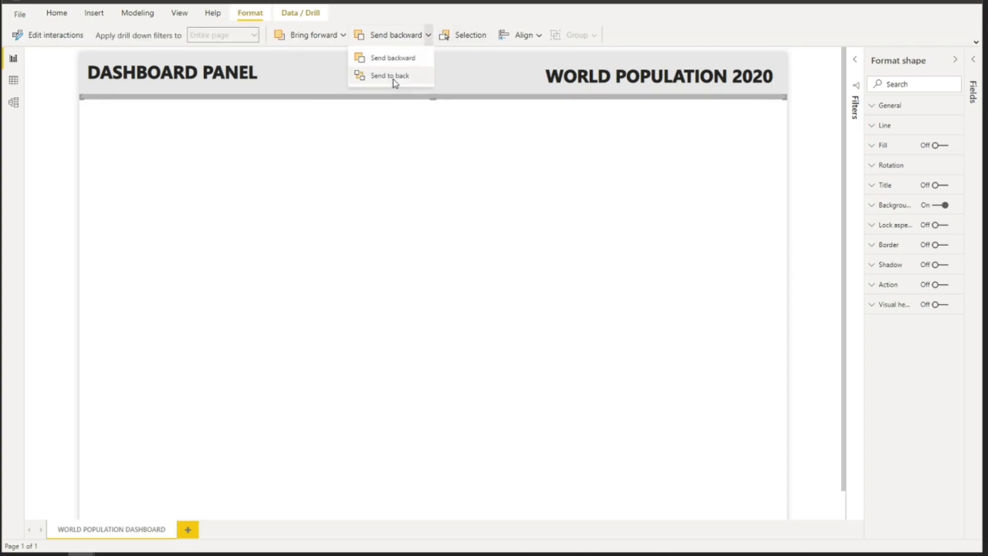
pyautogui.click(393, 78)
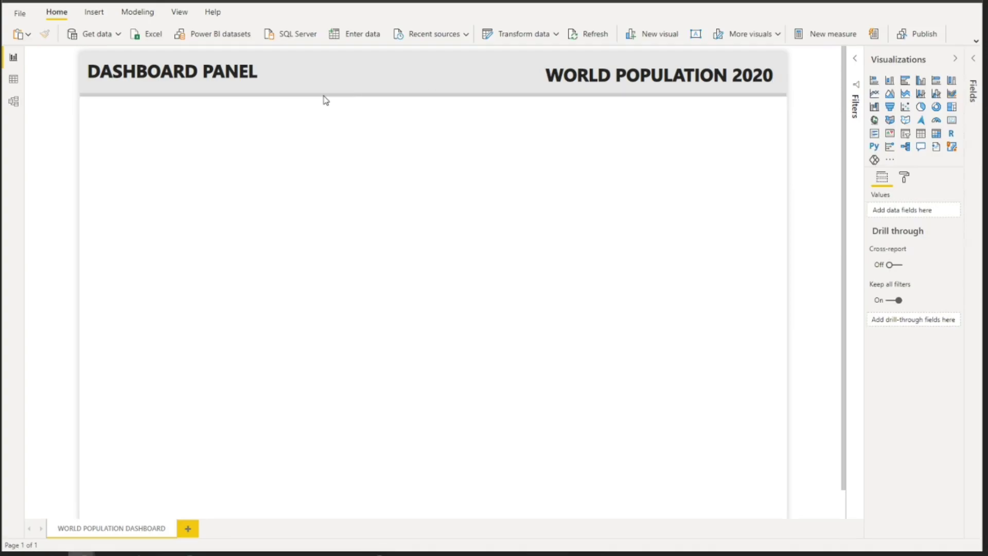
# - Add a light gray copy of the strip, resized into a small box below the DASHBOARD PANEL title and aligned with its left edge
pyautogui.click(324, 96)
pyautogui.moveTo(326, 101); pyautogui.dragTo(345, 140)
pyautogui.click(876, 205)
pyautogui.click(886, 237)
pyautogui.click(872, 271)
pyautogui.moveTo(702, 149); pyautogui.dragTo(212, 156)
pyautogui.moveTo(135, 140); pyautogui.dragTo(138, 111)
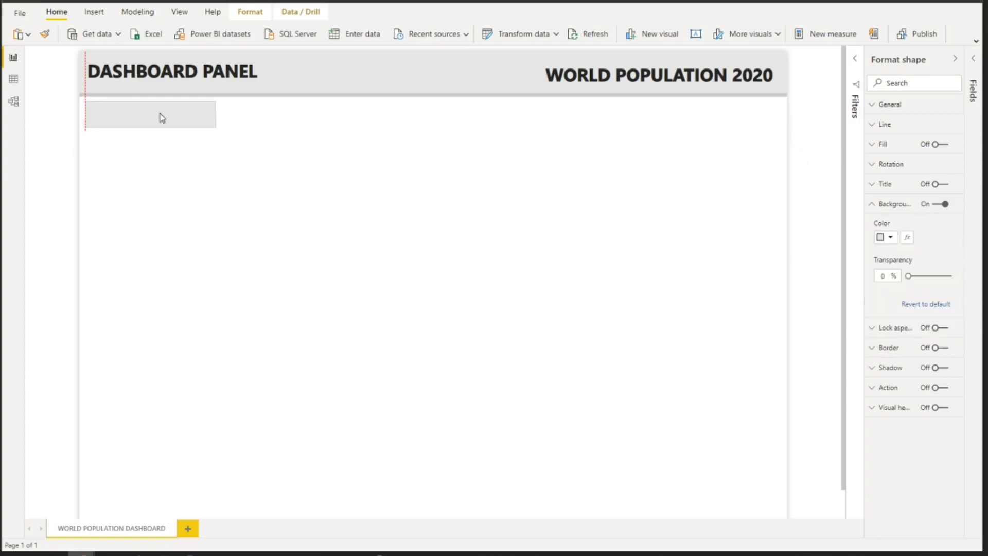
# - Widen the gray box across the page and add text box "SOURCE: THE DATA IN THIS DASHBOARD IS FROM WORLDOMETER.COM. PLEASE SEE DESCRIPTION BOX FOR THE LINK."
pyautogui.moveTo(215, 127); pyautogui.dragTo(779, 124)
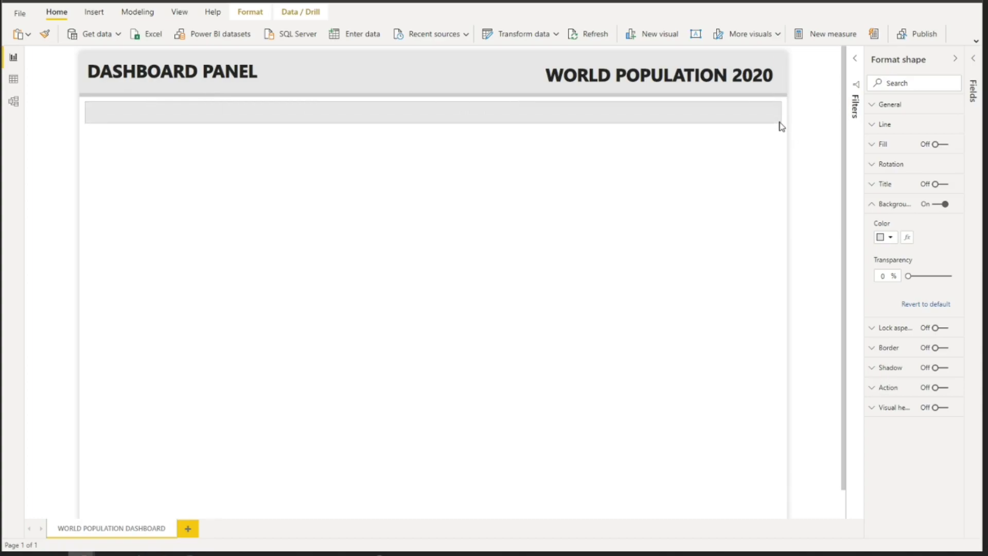
pyautogui.click(94, 12)
pyautogui.click(637, 37)
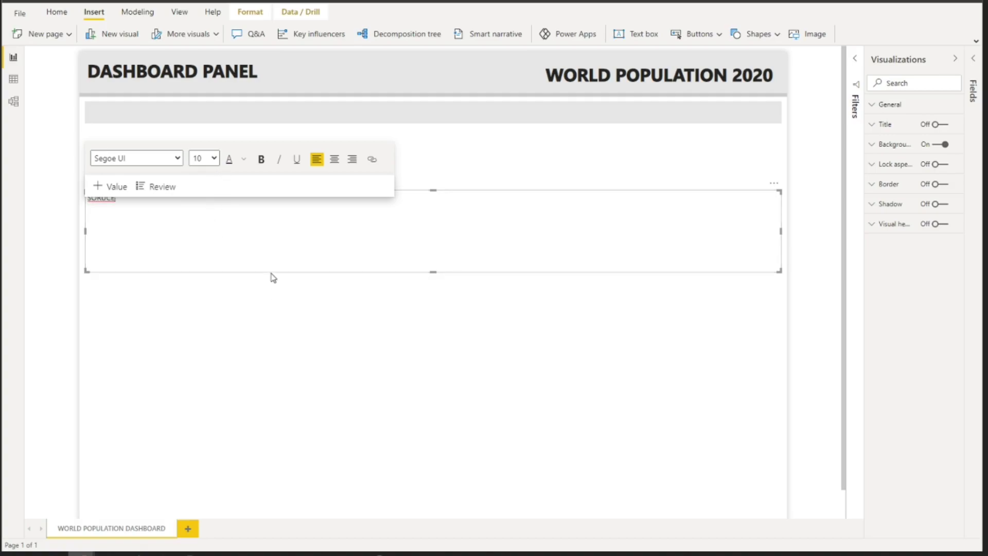
pyautogui.moveTo(272, 268); pyautogui.dragTo(277, 222)
pyautogui.click(169, 170)
pyautogui.hotkey('ctrl', 'a')
pyautogui.write('SOUR')
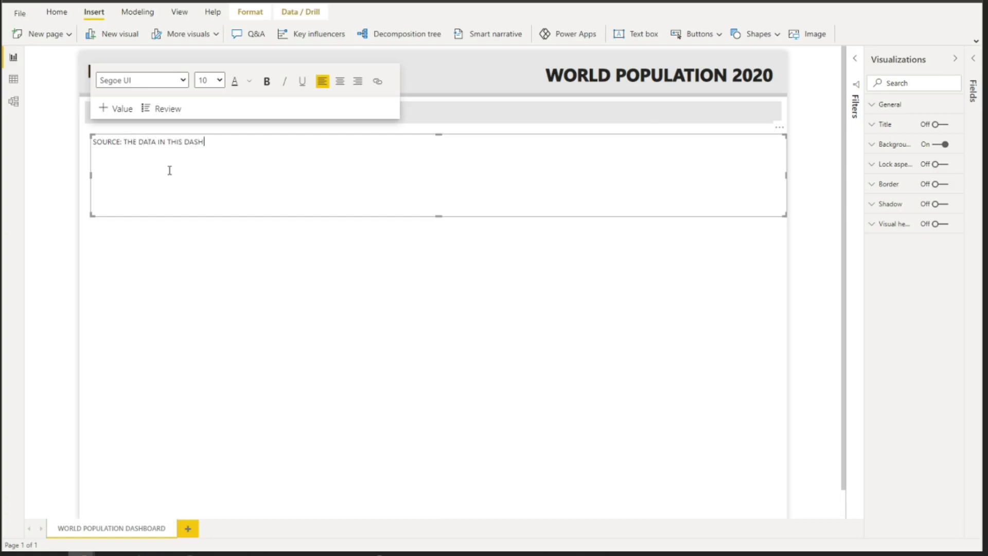
pyautogui.write('OM WORLDOMETER.COM. PLEASE SEE DESCRIPTION BOX FOR THE LINK.')
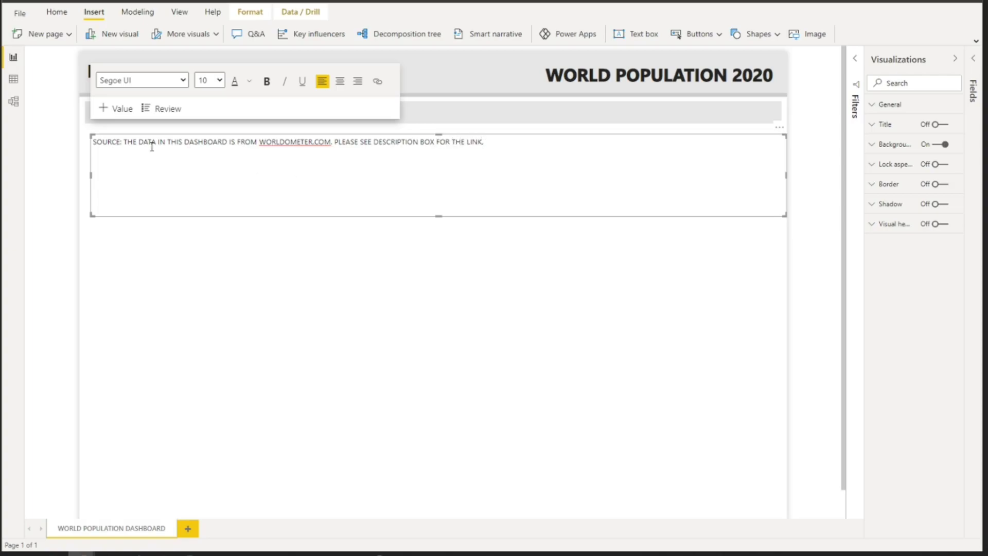
# - Format the whole source text as bold in the Segoe (Bold) font at size 11
pyautogui.tripleClick(152, 145)
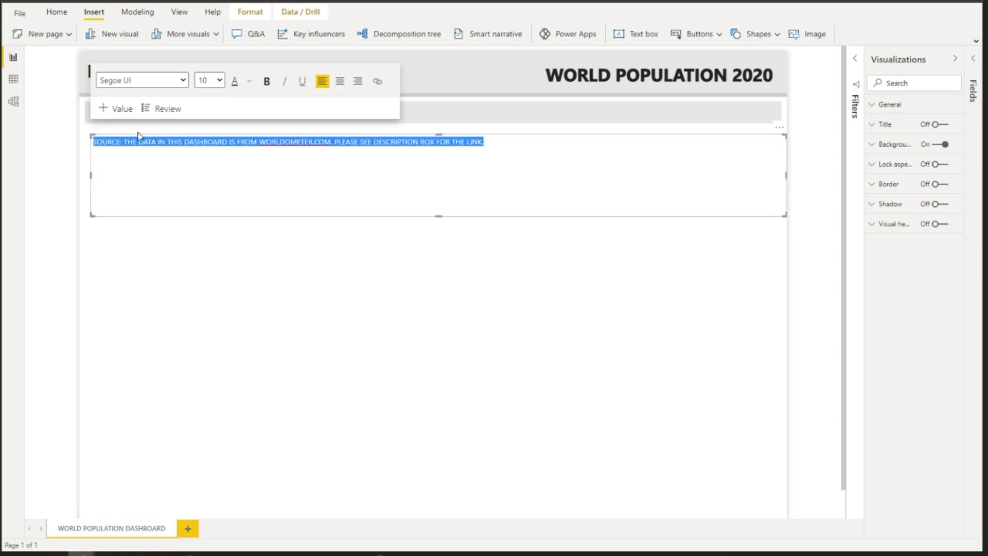
pyautogui.click(267, 81)
pyautogui.click(170, 81)
pyautogui.scroll(-1, 146, 170)
pyautogui.click(142, 228)
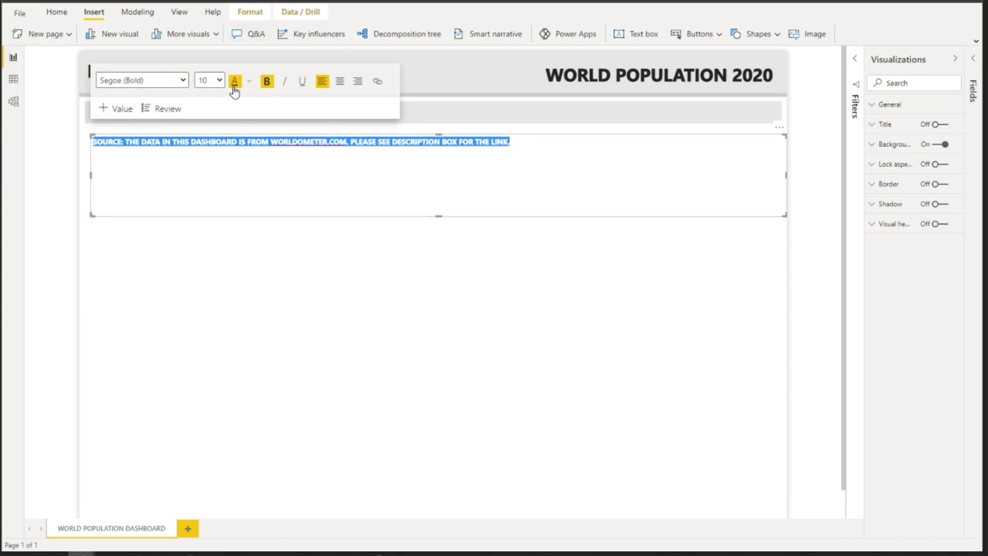
pyautogui.click(214, 81)
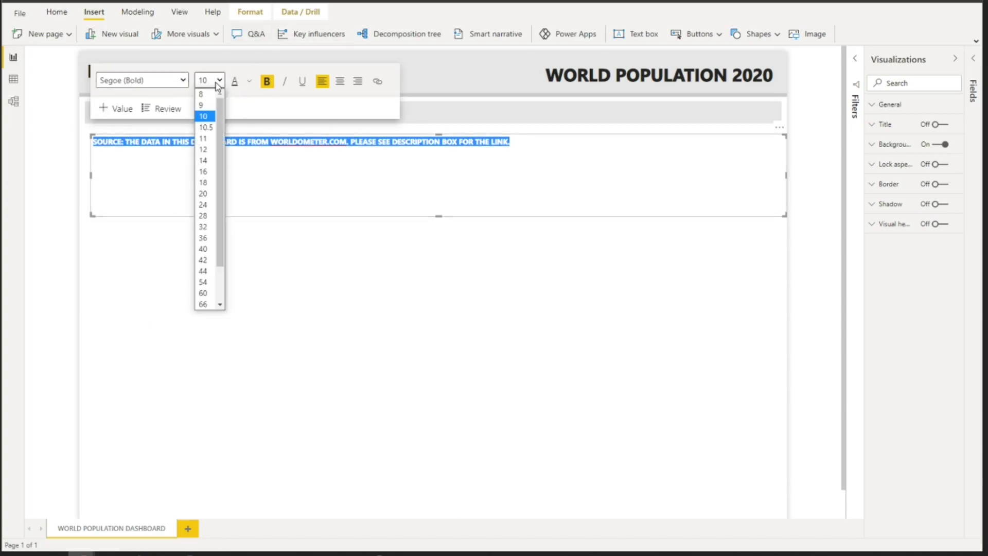
pyautogui.click(211, 143)
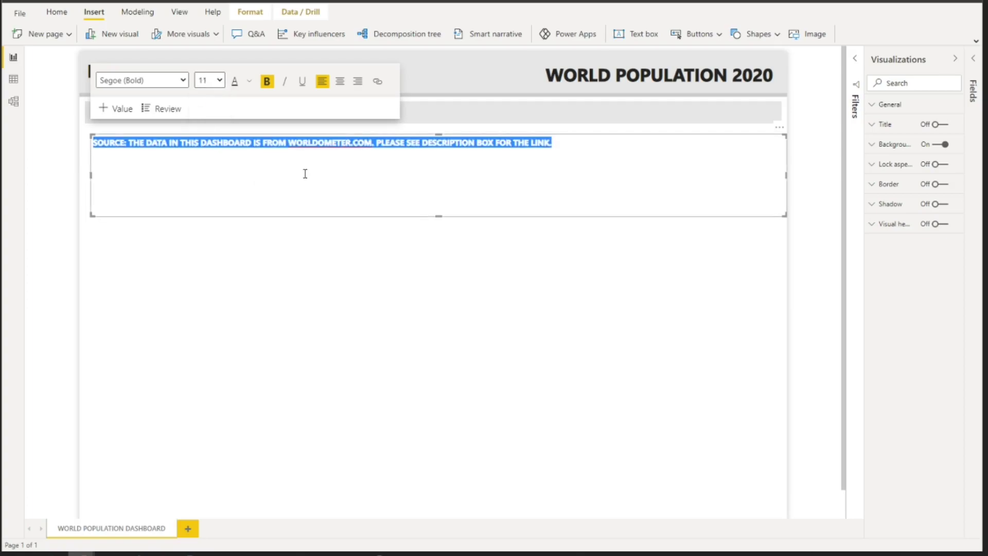
# - Fit the source text box onto the light gray bar beneath the header and turn off its background
pyautogui.moveTo(443, 183); pyautogui.dragTo(311, 128)
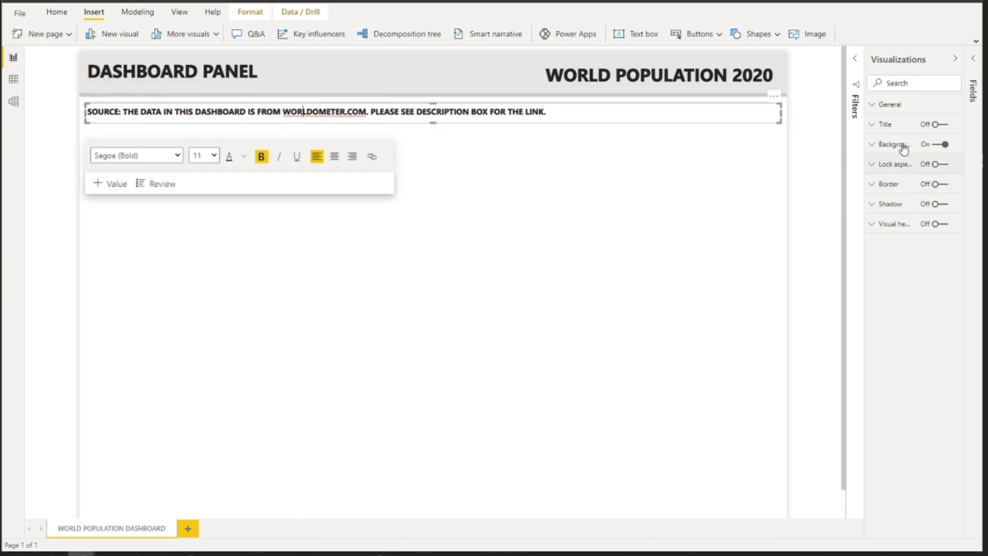
pyautogui.click(949, 144)
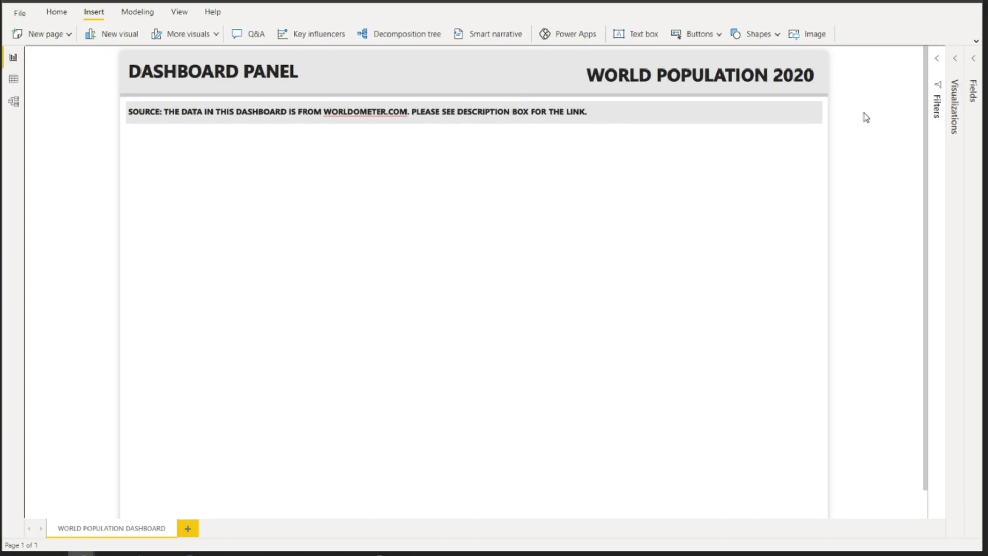
# - Add a donut chart beneath the right end of the source bar, with Population as values and Country as legend
pyautogui.click(955, 59)
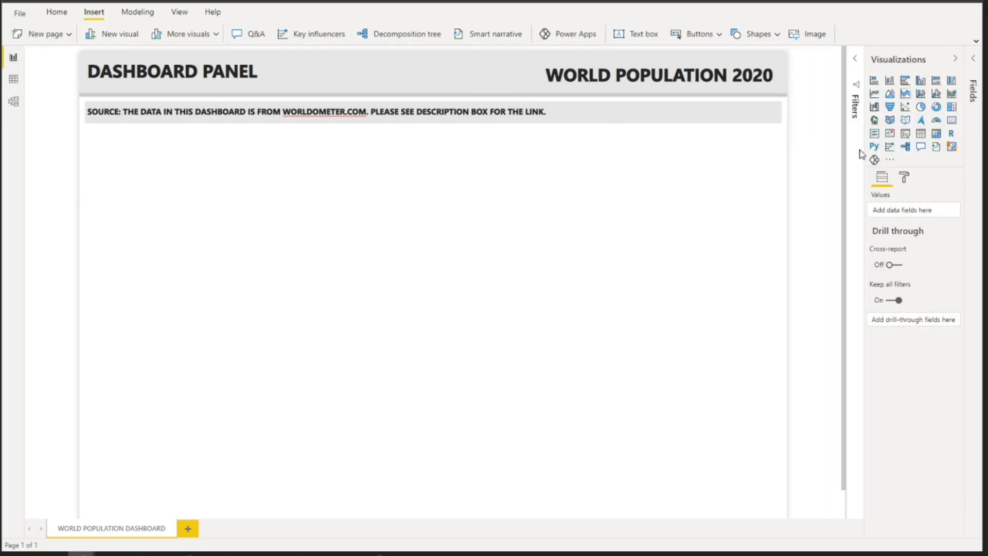
pyautogui.click(936, 108)
pyautogui.moveTo(719, 205); pyautogui.dragTo(303, 147)
pyautogui.moveTo(85, 190); pyautogui.dragTo(571, 136)
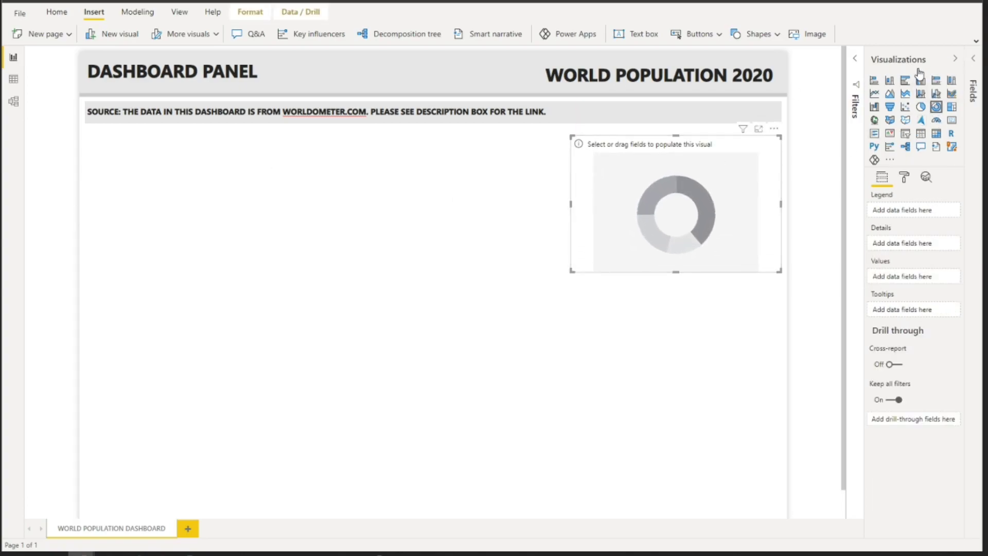
pyautogui.click(973, 90)
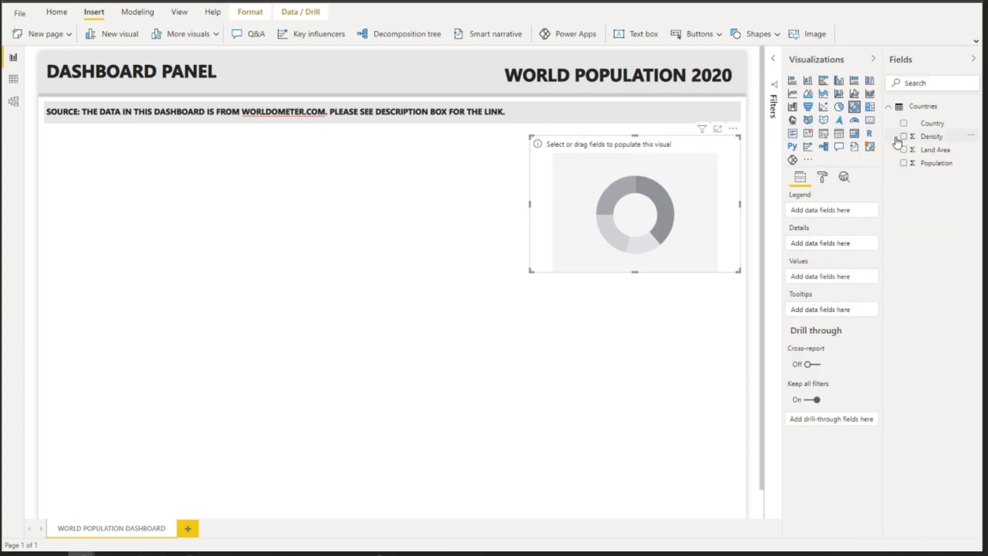
pyautogui.moveTo(936, 165); pyautogui.dragTo(823, 276)
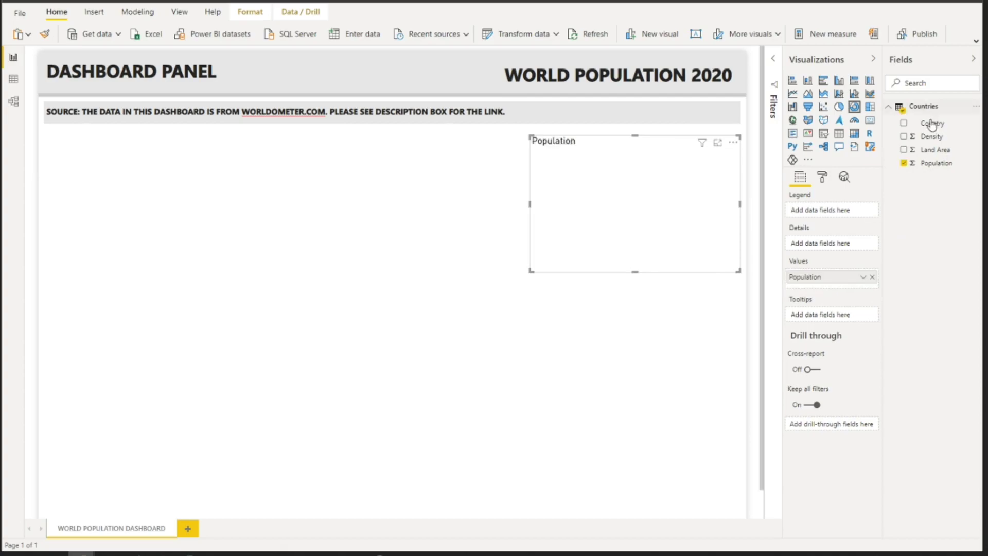
pyautogui.moveTo(931, 123); pyautogui.dragTo(842, 215)
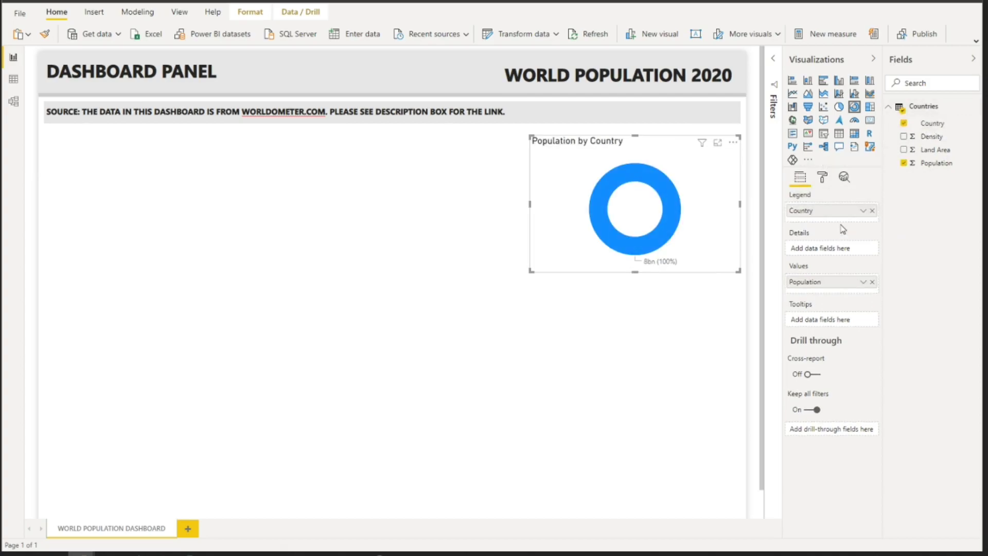
# - Filter the donut chart's Country field to the Top 5 items by Population
pyautogui.click(774, 58)
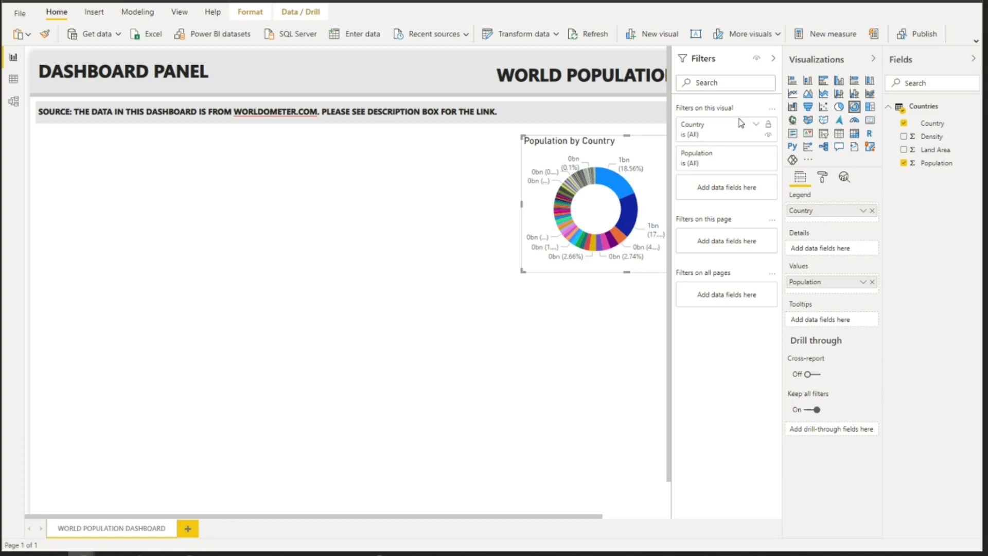
pyautogui.click(756, 125)
pyautogui.click(703, 162)
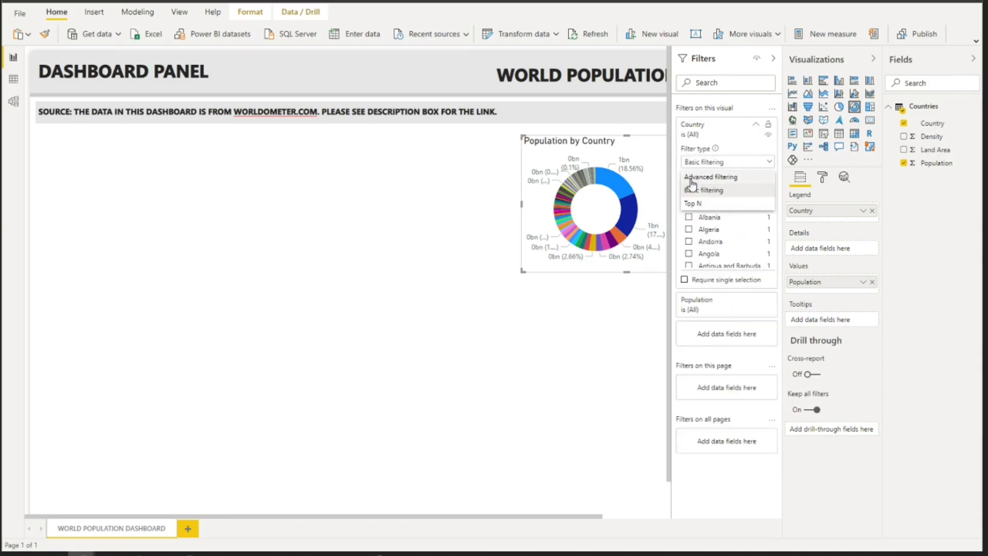
pyautogui.click(710, 205)
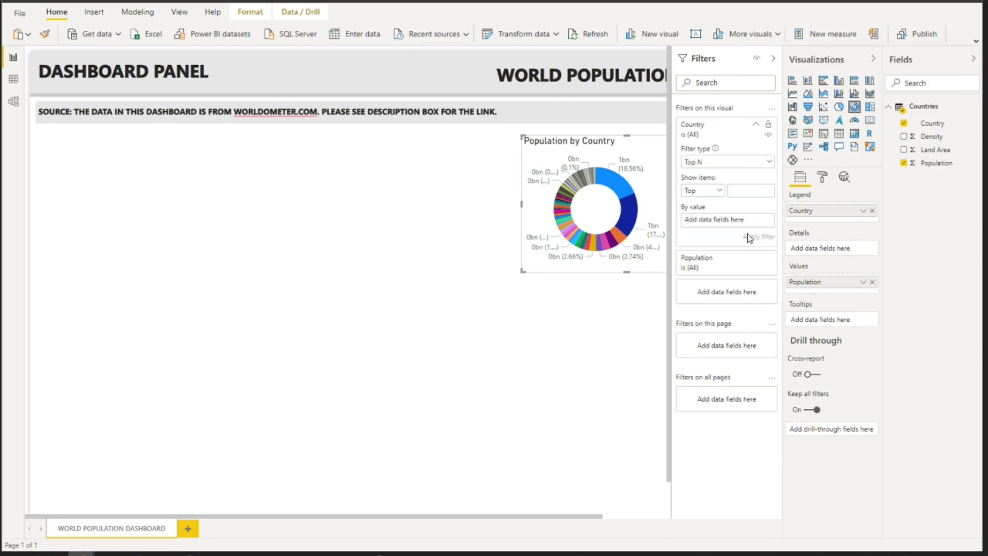
pyautogui.click(719, 191)
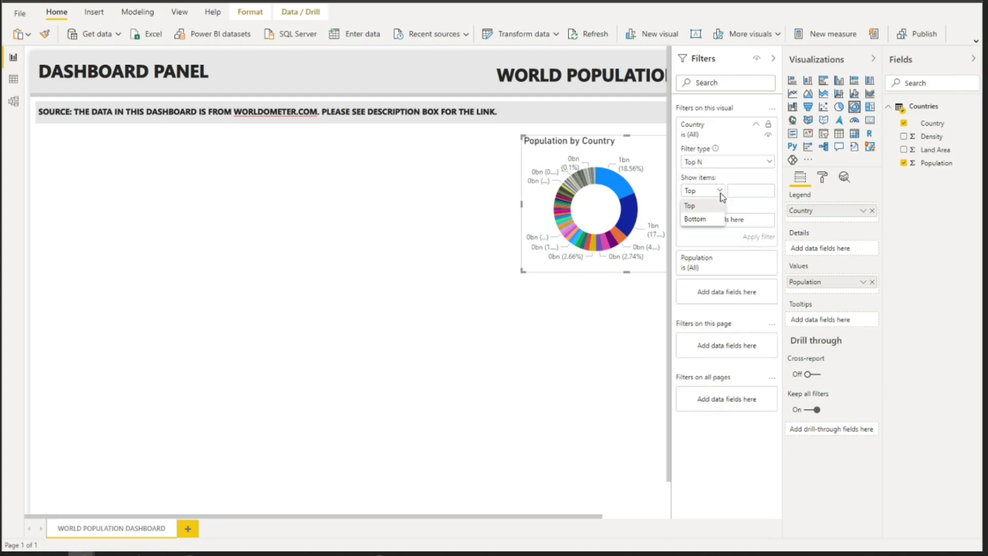
pyautogui.click(752, 190)
pyautogui.write('5')
pyautogui.moveTo(924, 164); pyautogui.dragTo(721, 226)
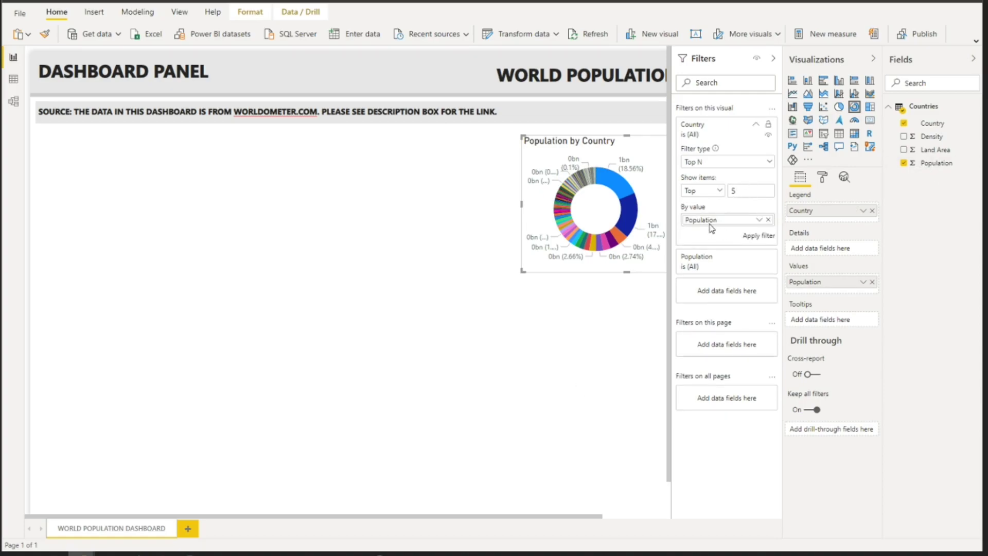
pyautogui.click(755, 235)
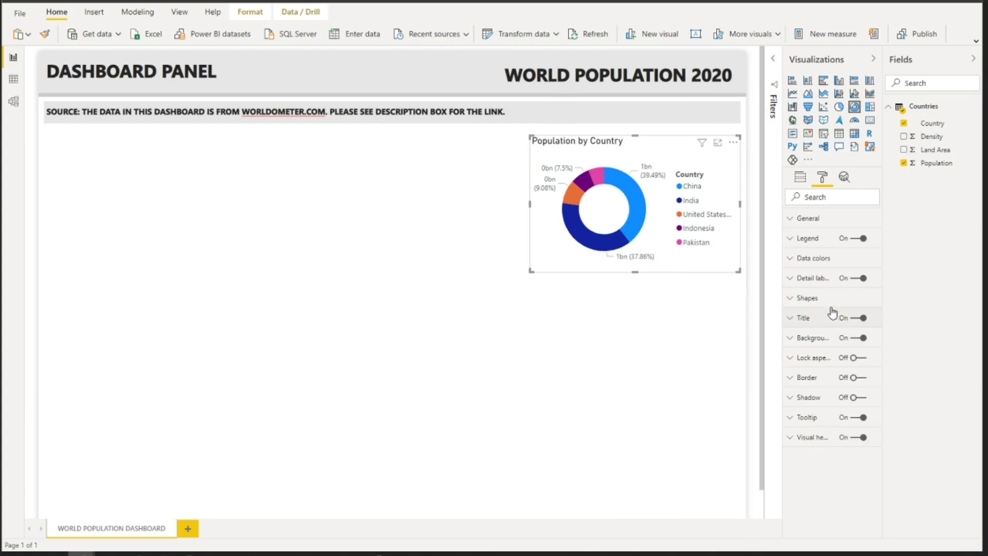
# - Set the donut chart's detail label style to "Category, data value"
pyautogui.click(837, 280)
pyautogui.scroll(-1, 829, 280)
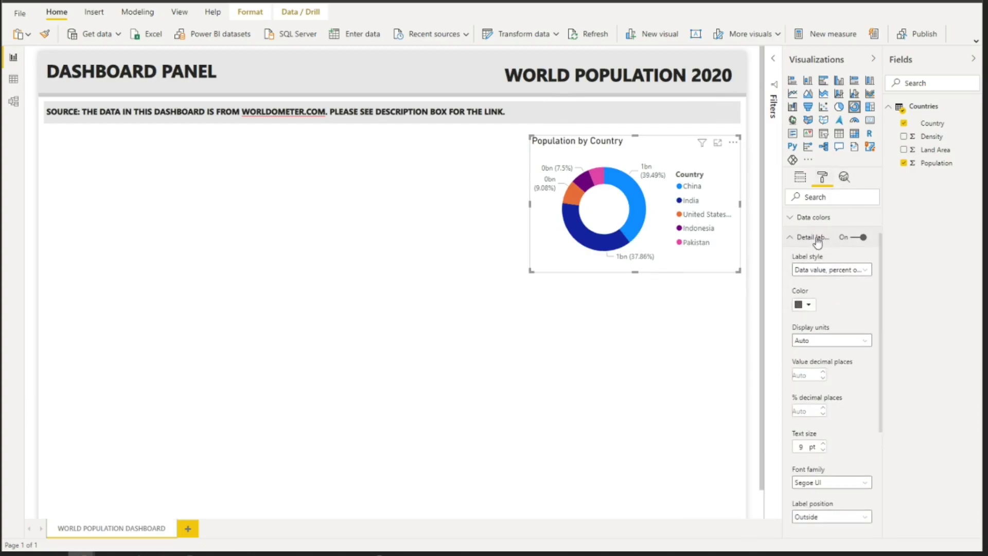
pyautogui.click(834, 273)
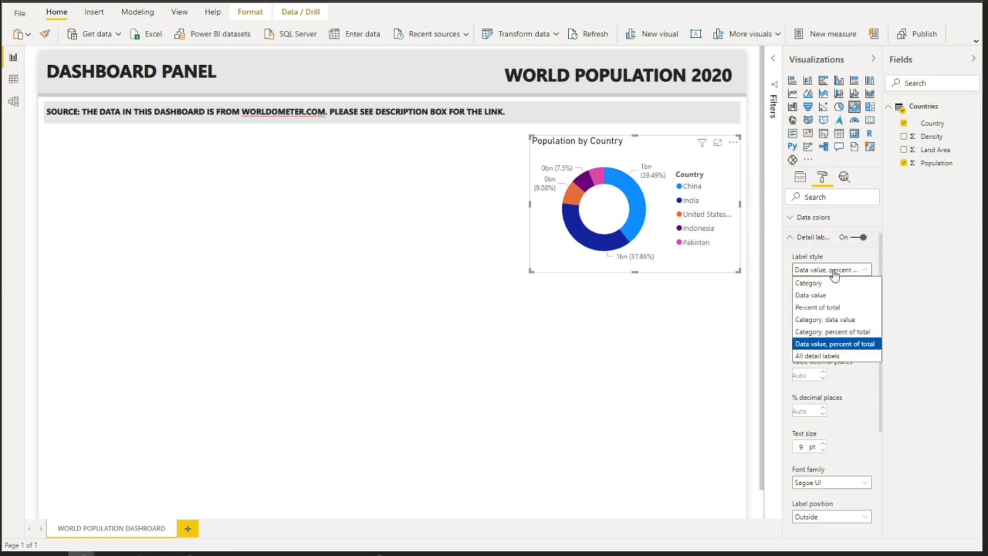
pyautogui.click(834, 320)
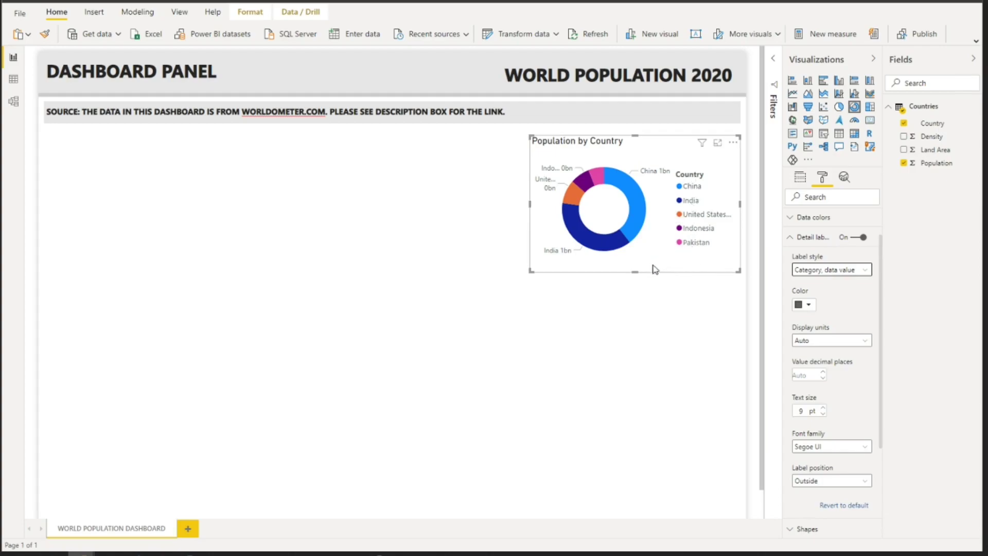
# - Move the donut chart up closer to the source bar and stack two copies of it below
pyautogui.moveTo(664, 267); pyautogui.dragTo(673, 267)
pyautogui.moveTo(663, 336); pyautogui.dragTo(665, 380)
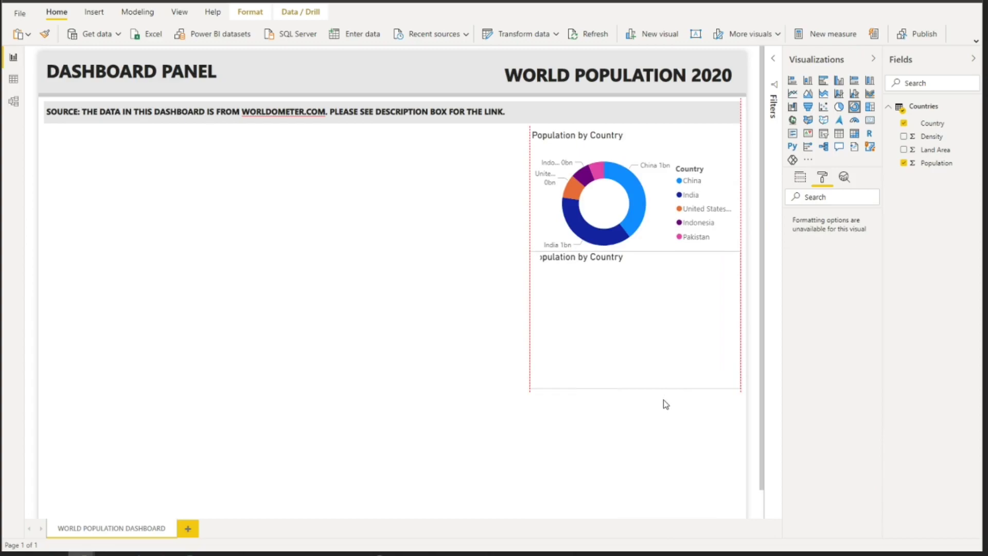
pyautogui.scroll(-1, 617, 384)
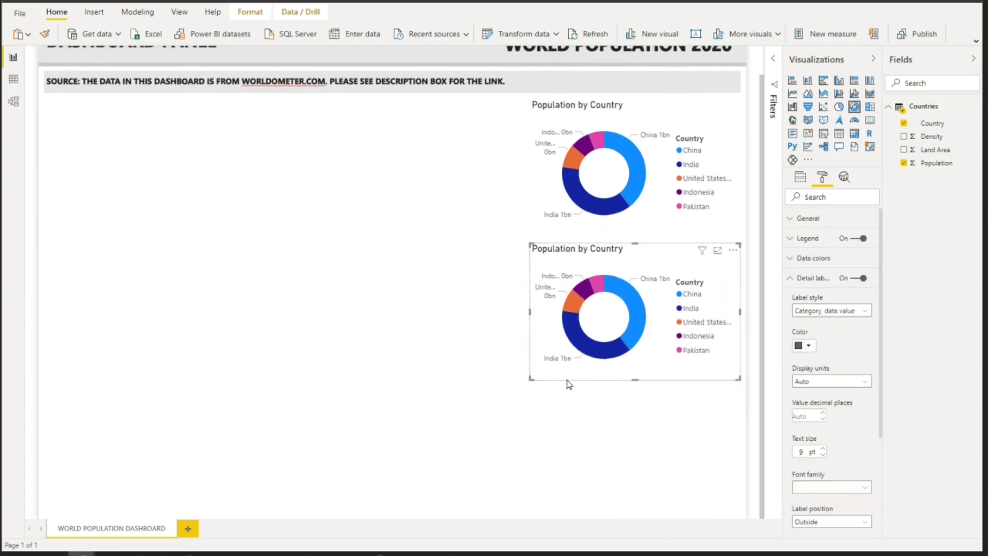
pyautogui.hotkey('ctrl', 'v')
pyautogui.moveTo(637, 326); pyautogui.dragTo(642, 385)
# - Replace Population with Land Area as the values of the middle donut chart
pyautogui.click(566, 256)
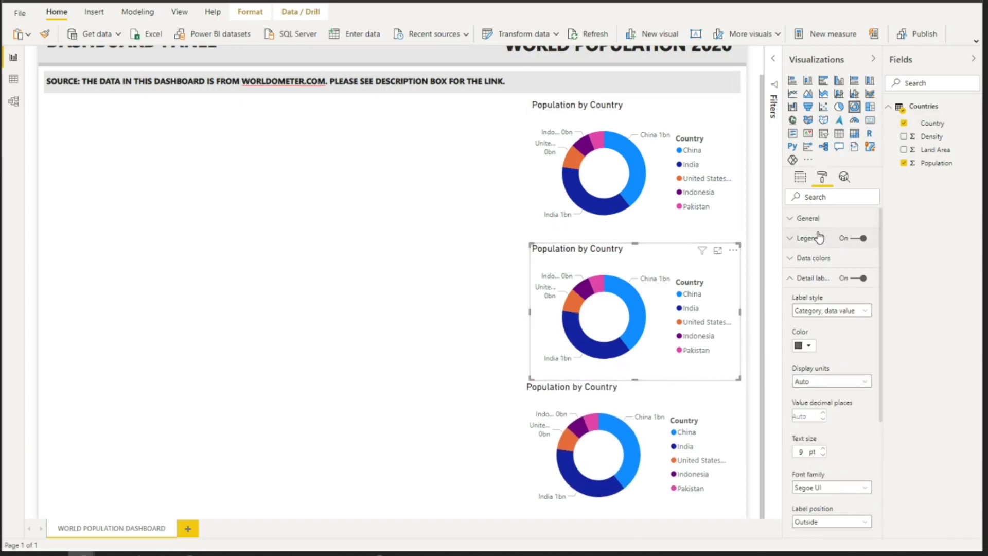
pyautogui.click(810, 179)
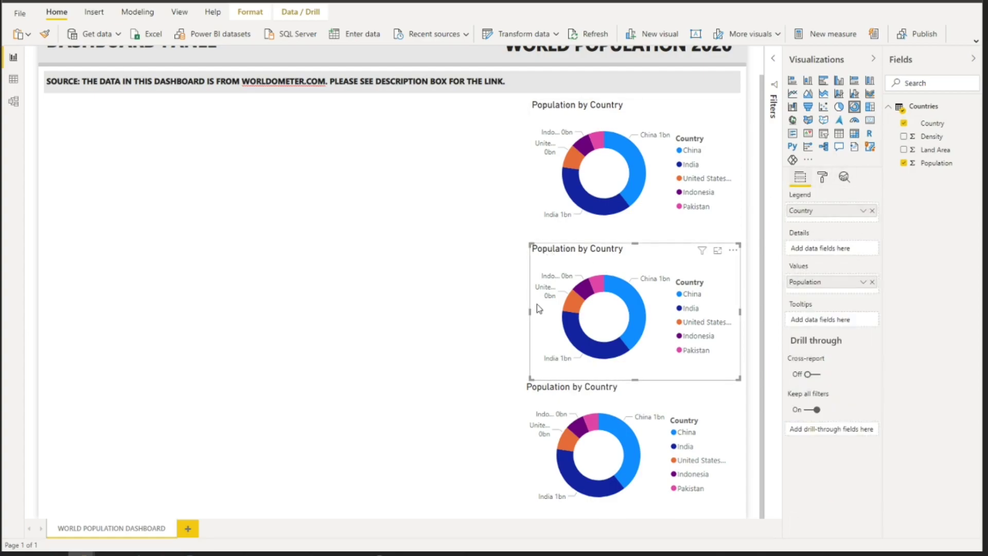
pyautogui.click(903, 162)
pyautogui.moveTo(919, 137); pyautogui.dragTo(832, 282)
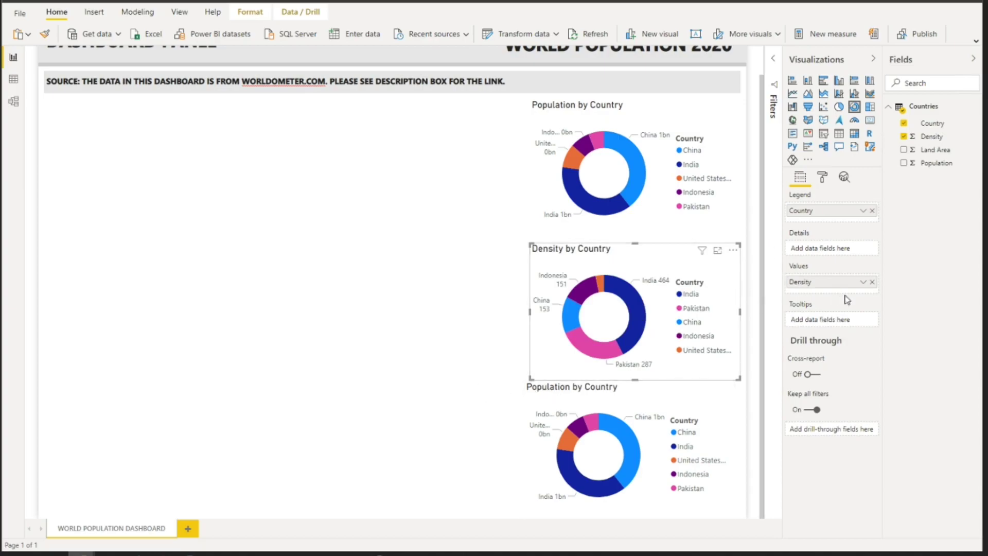
pyautogui.moveTo(932, 150); pyautogui.dragTo(819, 286)
# - Replace Population with Density as the values of the lowest donut chart
pyautogui.click(568, 387)
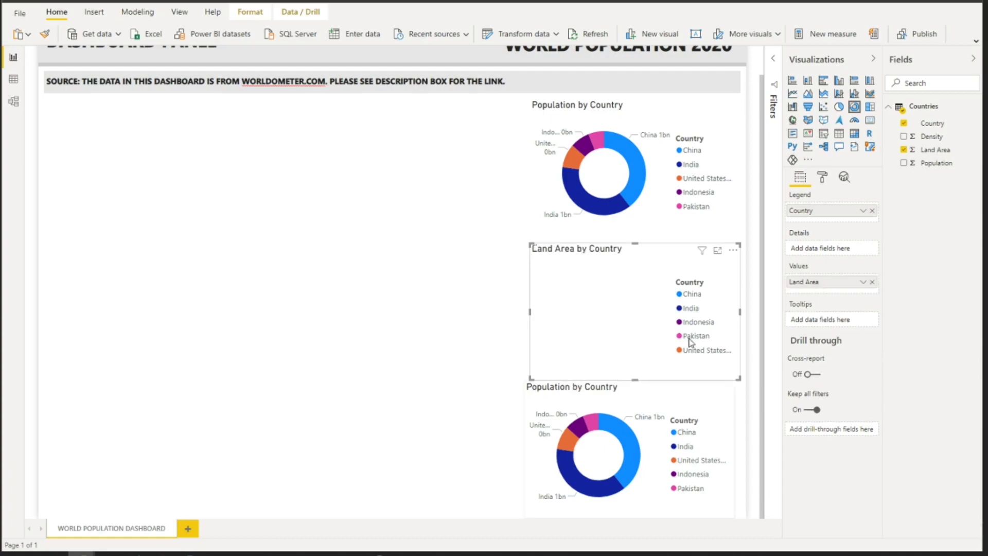
pyautogui.click(904, 163)
pyautogui.moveTo(914, 137); pyautogui.dragTo(821, 282)
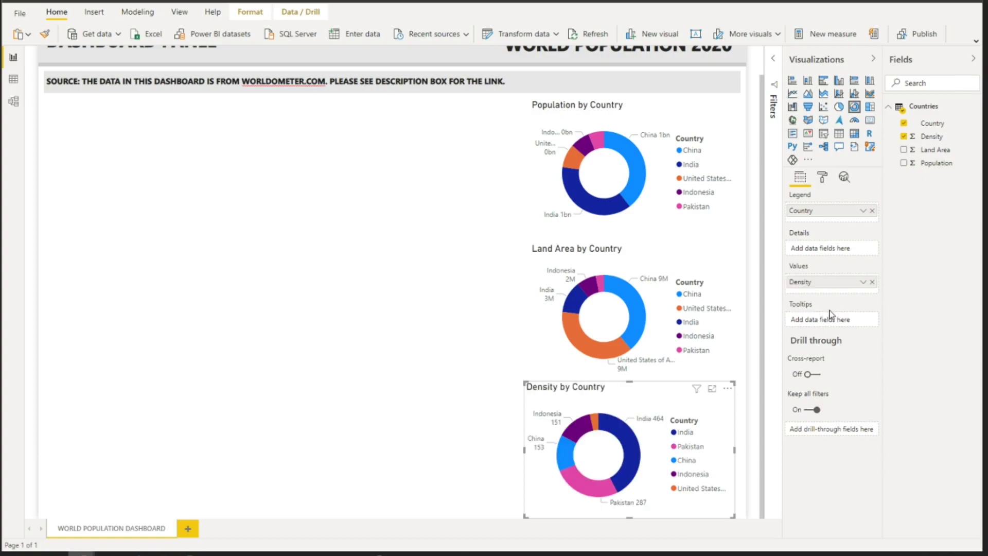
# - Add an empty table visual as a tall column along the page's left margin below the source bar
pyautogui.click(276, 210)
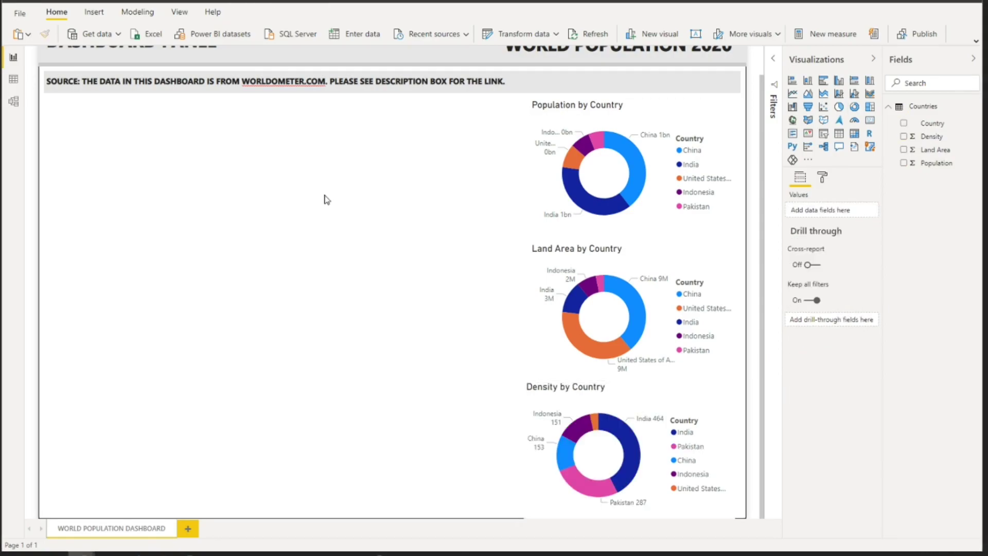
pyautogui.click(854, 134)
pyautogui.moveTo(529, 237); pyautogui.dragTo(247, 519)
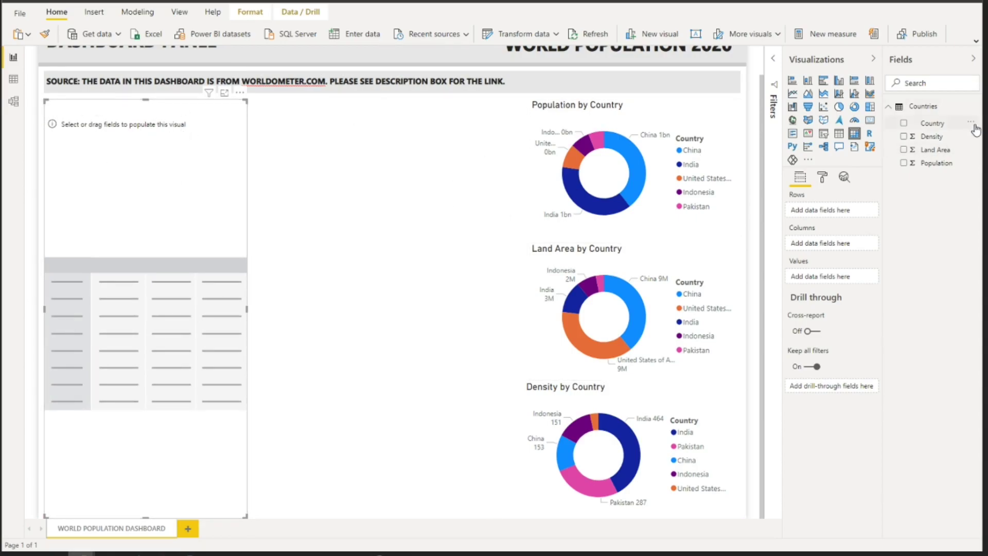
pyautogui.click(839, 135)
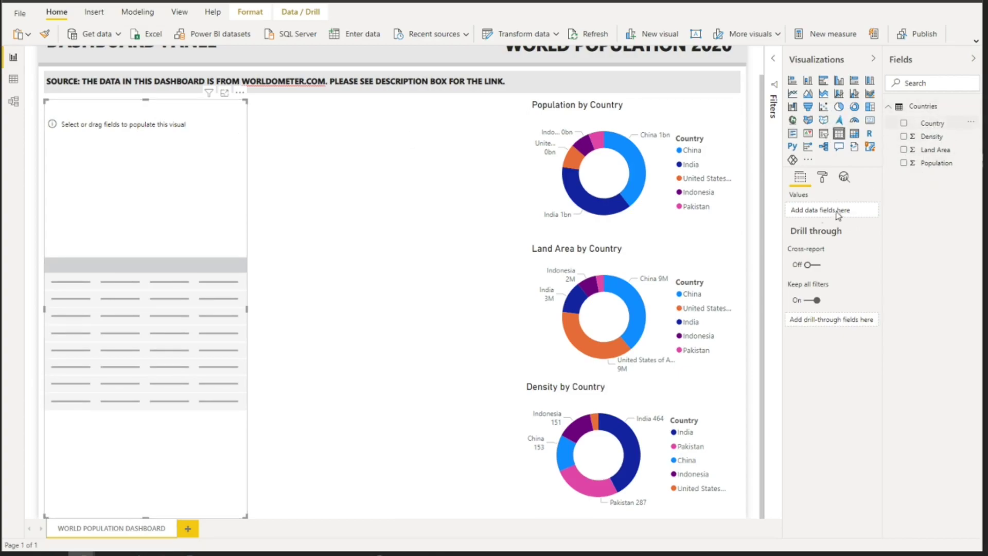
# - Fill the empty table with the Country, Population, Land Area and Density fields, in that order
pyautogui.moveTo(853, 211); pyautogui.dragTo(855, 211)
pyautogui.moveTo(934, 163); pyautogui.dragTo(839, 216)
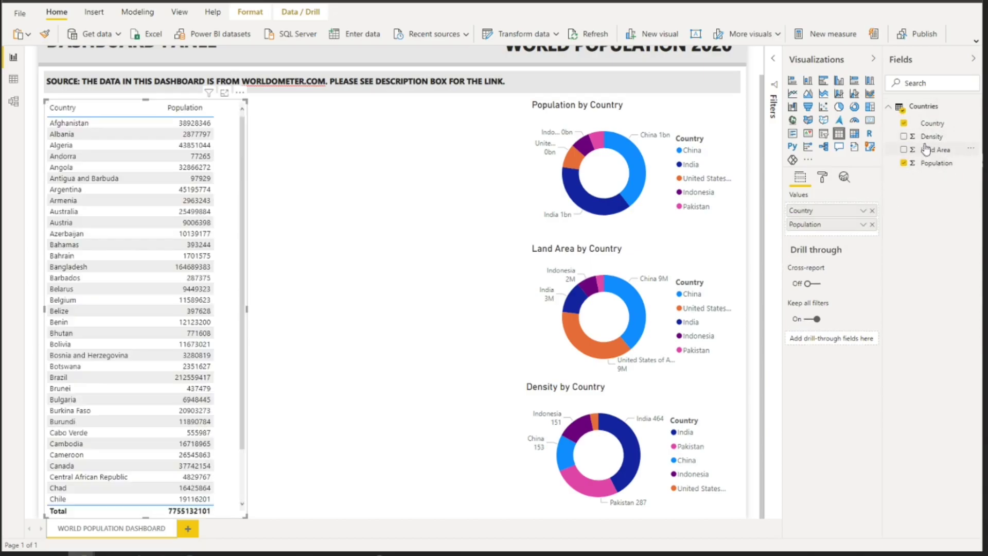
pyautogui.moveTo(929, 153); pyautogui.dragTo(824, 249)
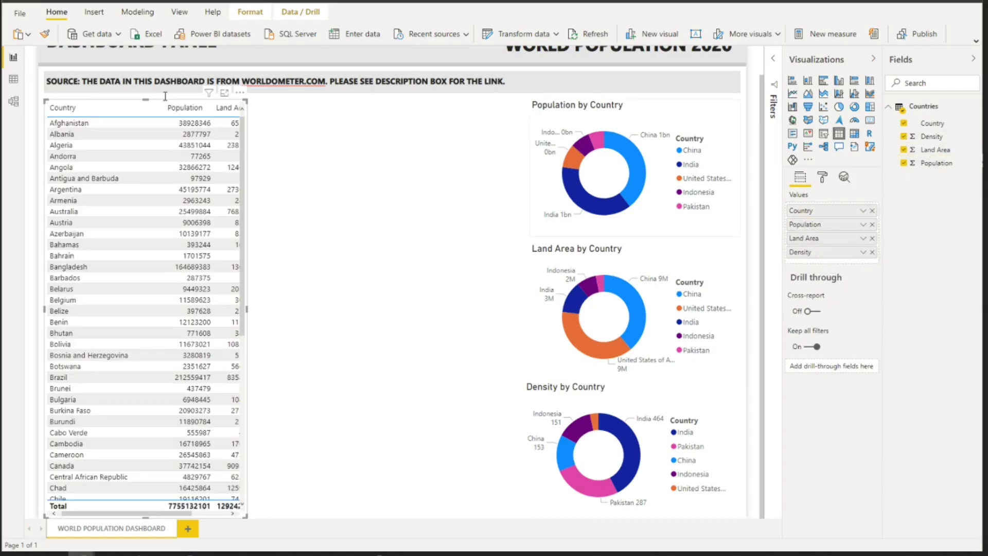
# - Narrow the country table's columns and frame until all four fields fit, and lower its upper edge to leave room for a heading
pyautogui.moveTo(162, 108); pyautogui.dragTo(80, 126)
pyautogui.moveTo(247, 309); pyautogui.dragTo(246, 310)
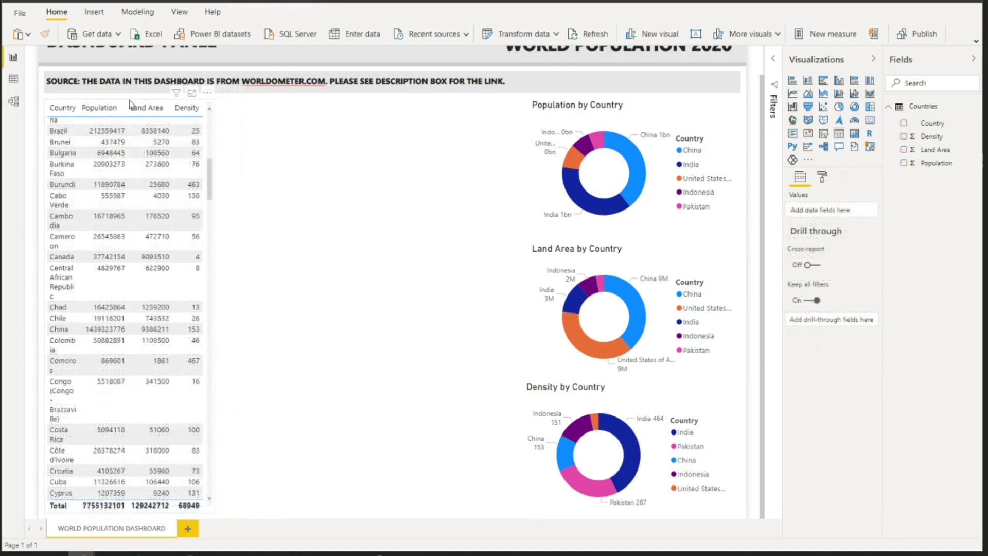
pyautogui.moveTo(130, 105); pyautogui.dragTo(128, 133)
pyautogui.click(344, 201)
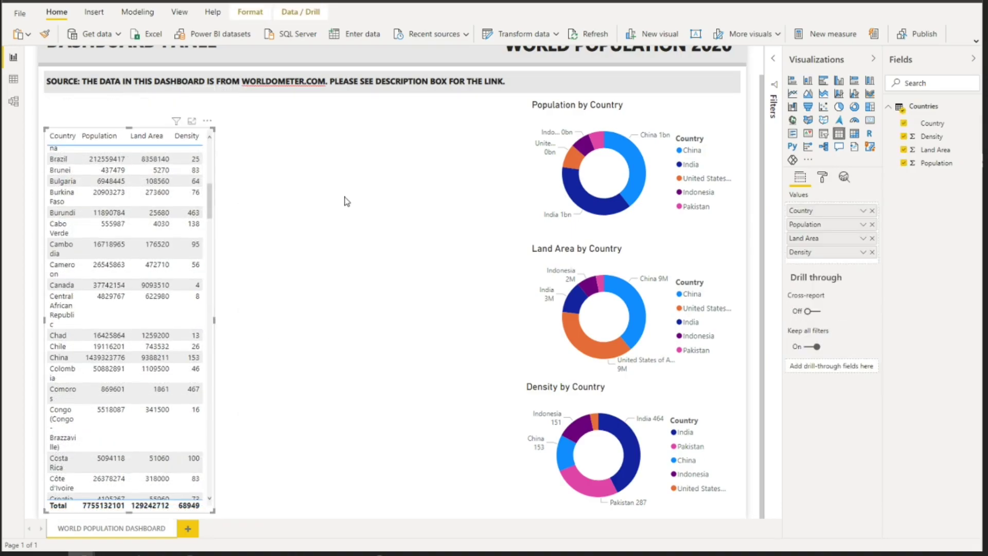
# - Add a text box reading "SUMMARY OF ALL COUNTRIES" in bold Segoe (Bold), size 11
pyautogui.click(94, 13)
pyautogui.click(637, 34)
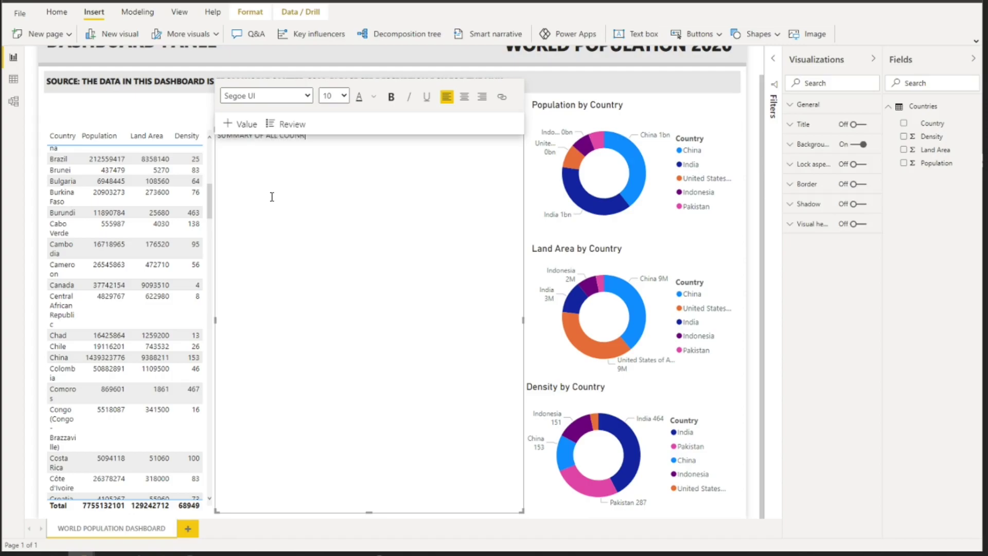
pyautogui.hotkey('ctrl', 'a')
pyautogui.click(391, 96)
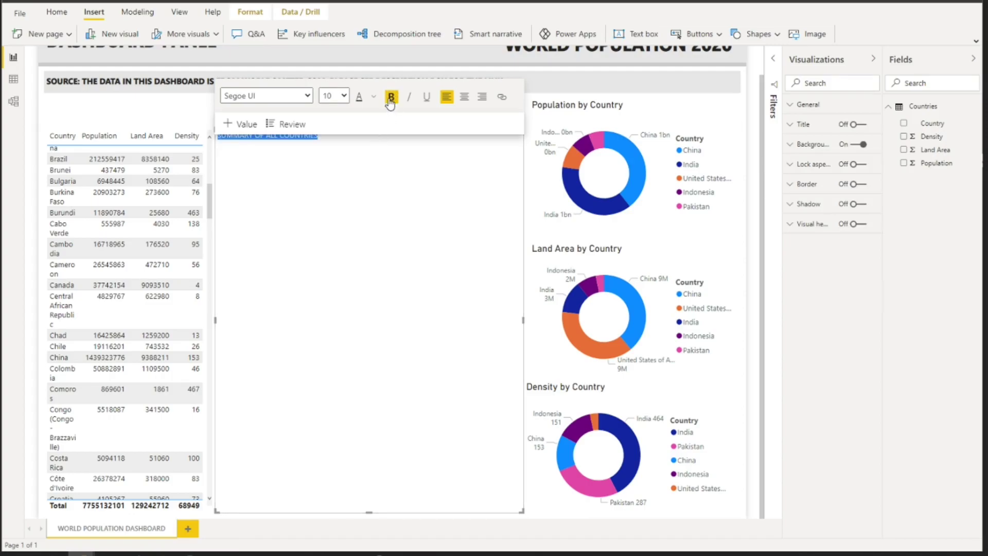
pyautogui.click(291, 98)
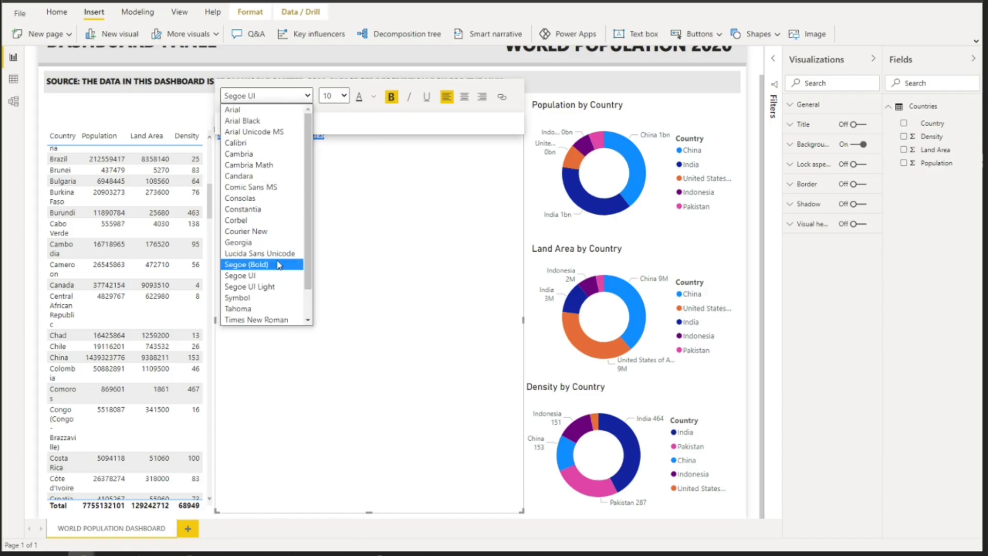
pyautogui.click(278, 266)
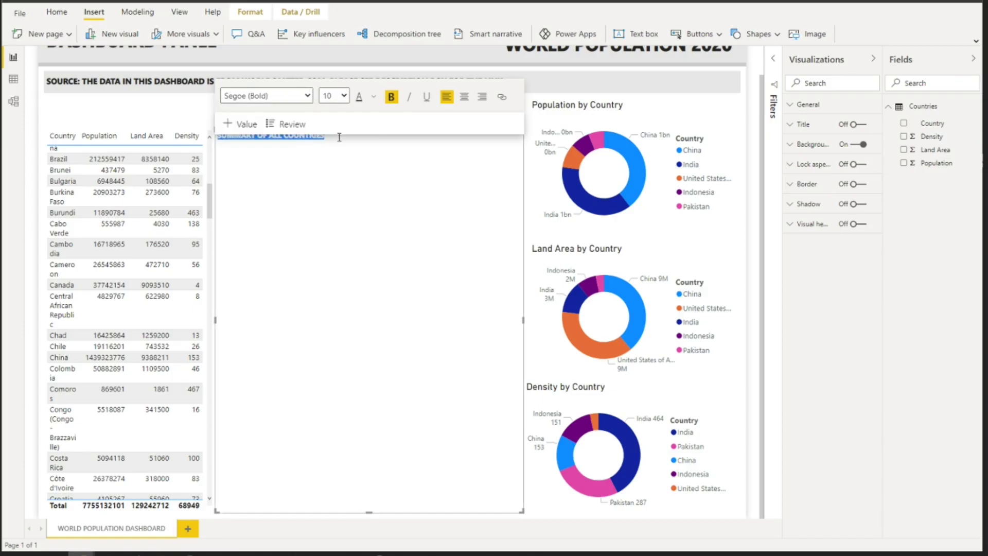
pyautogui.click(342, 96)
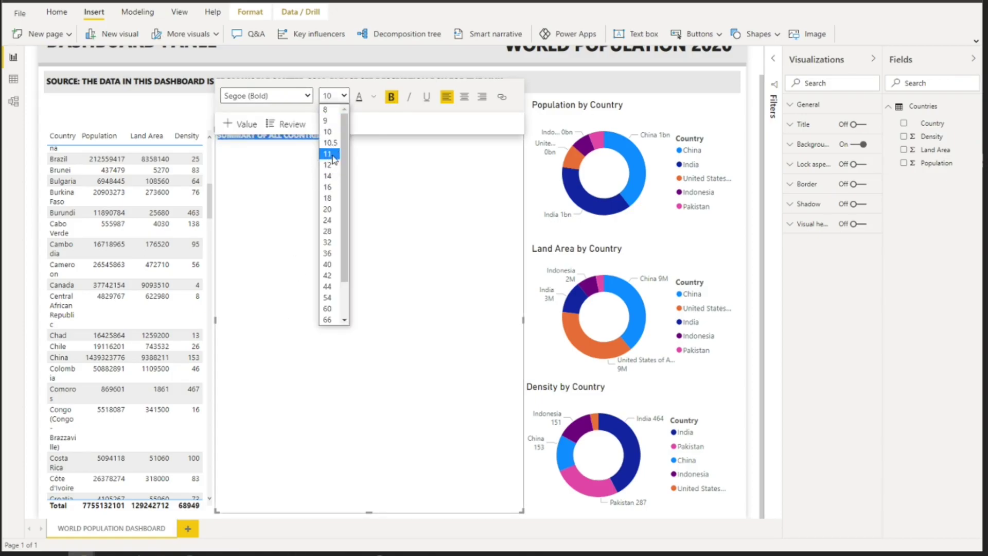
pyautogui.click(327, 153)
# - Shrink the summary heading to a one-line box and place it directly above the country table at the table's width
pyautogui.moveTo(389, 305); pyautogui.dragTo(182, 122)
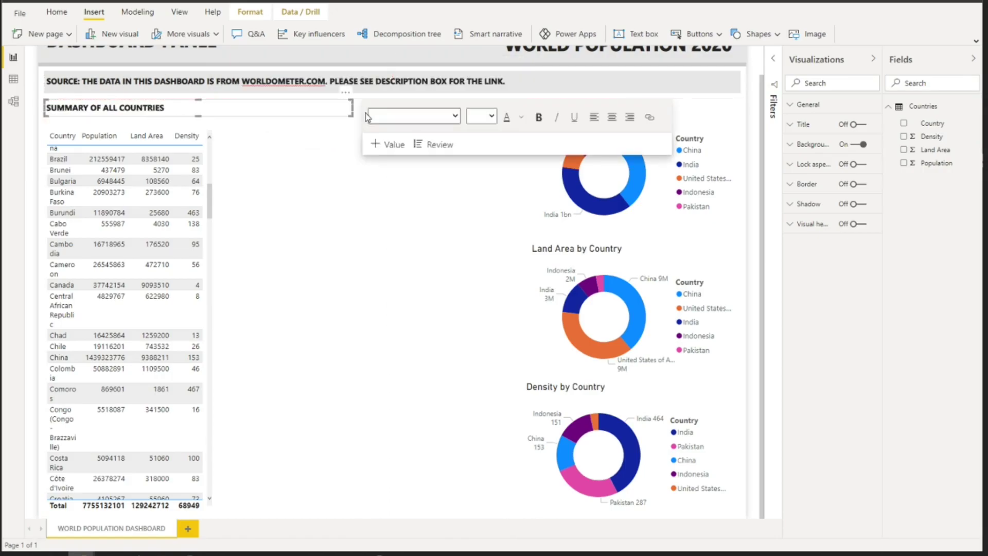
pyautogui.moveTo(362, 113); pyautogui.dragTo(211, 116)
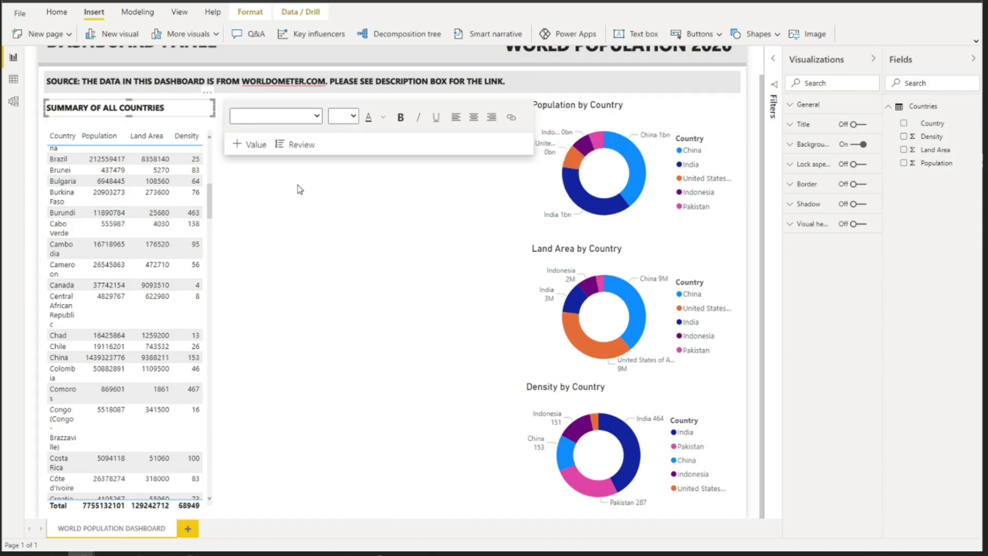
pyautogui.click(309, 213)
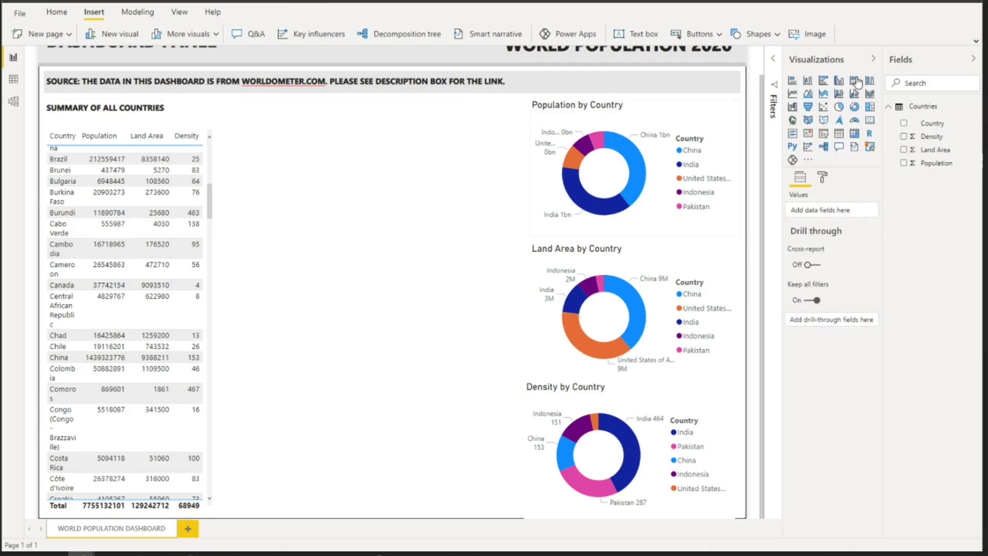
# - Add a map filling the space between table and donut charts, with Country as location and Population as bubble size
pyautogui.click(793, 123)
pyautogui.moveTo(370, 128); pyautogui.dragTo(370, 106)
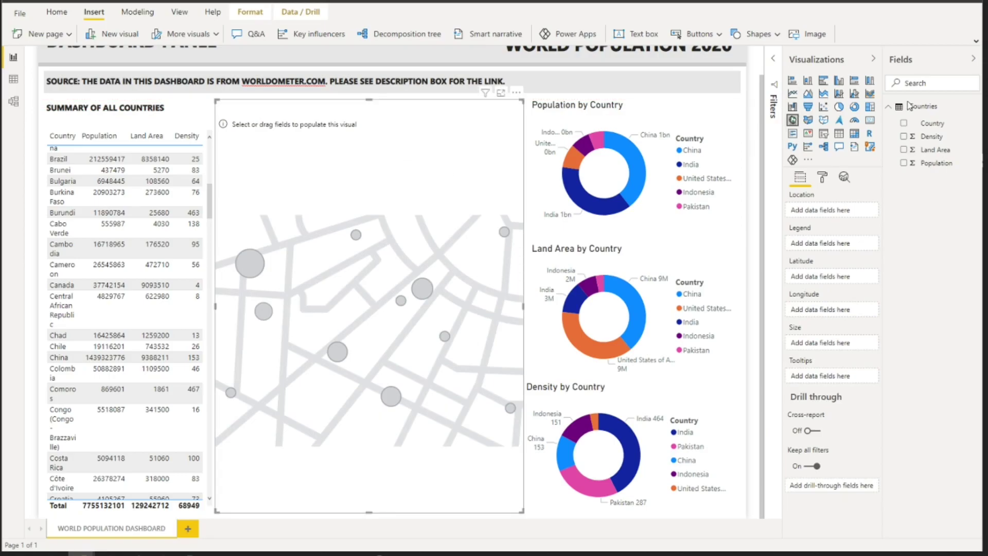
pyautogui.moveTo(938, 126); pyautogui.dragTo(831, 243)
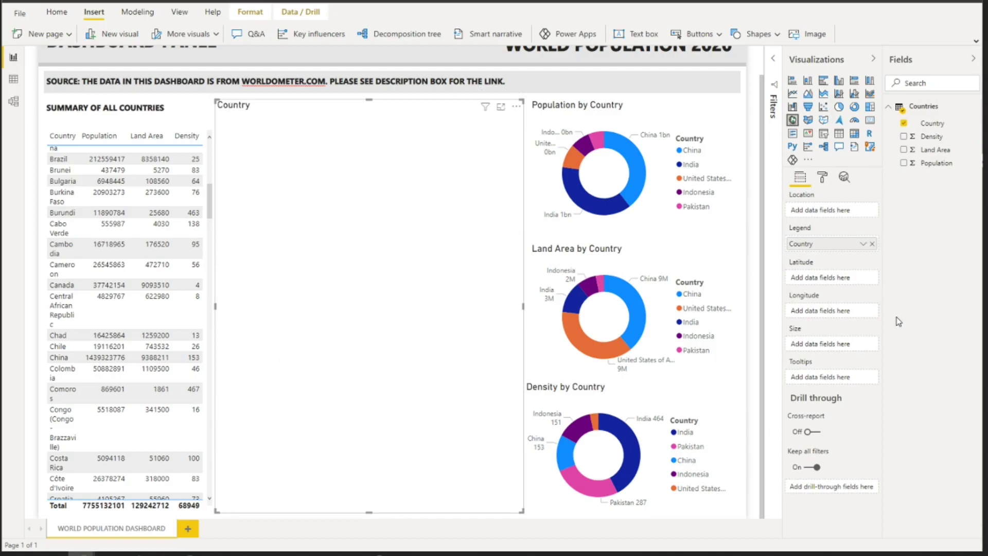
pyautogui.moveTo(933, 165); pyautogui.dragTo(830, 349)
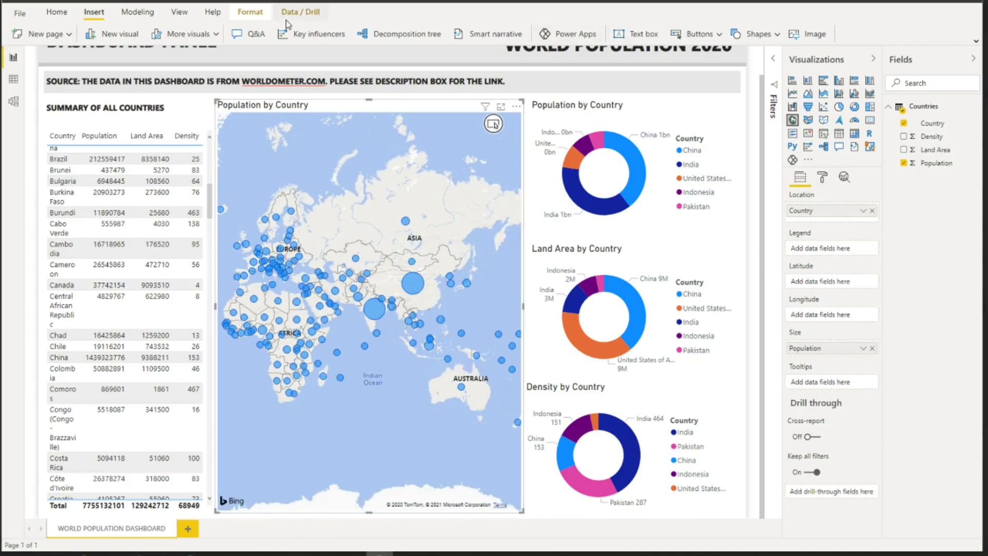
# - Lower the upper edges of the three donut charts to leave a heading gap above each one
pyautogui.moveTo(632, 105)
pyautogui.mouseDown()
pyautogui.moveTo(637, 122)
pyautogui.moveTo(633, 97)
pyautogui.moveTo(637, 109)
pyautogui.mouseUp()
pyautogui.hotkey('ctrl', 'z')
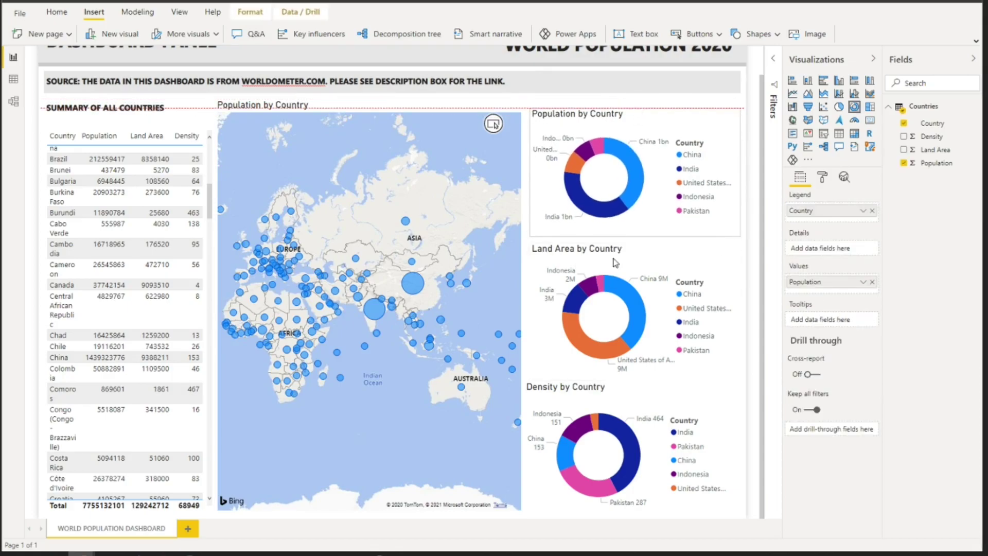
pyautogui.moveTo(637, 245); pyautogui.dragTo(638, 264)
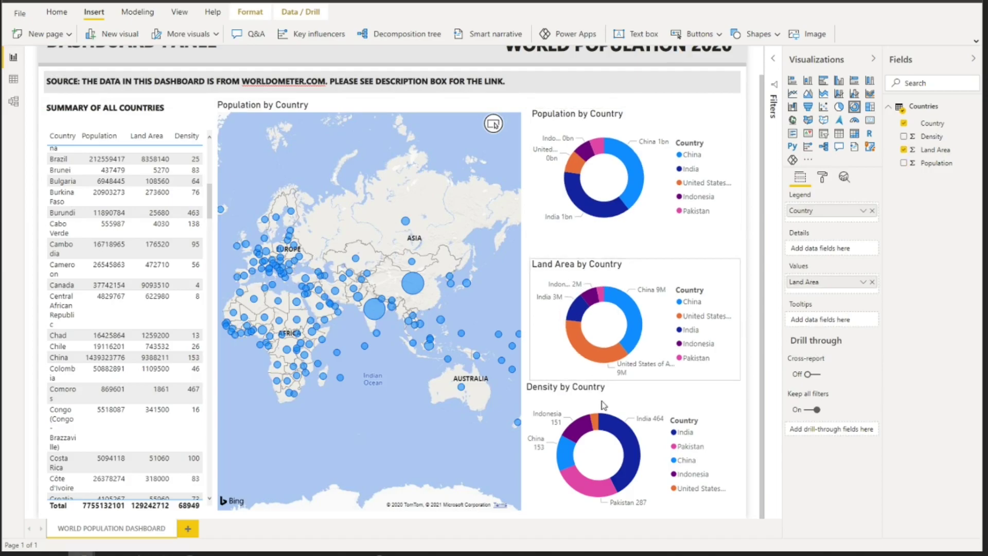
pyautogui.moveTo(642, 389); pyautogui.dragTo(642, 406)
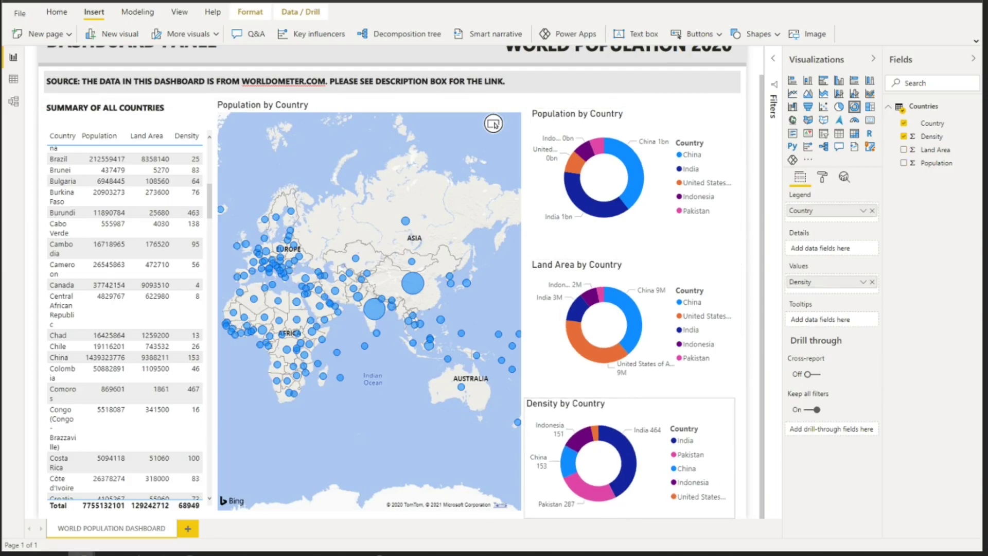
# - Copy the summary heading above the first donut chart, widen it to the chart's width and retitle it "POPULATION BY COUNTRY"
pyautogui.click(49, 109)
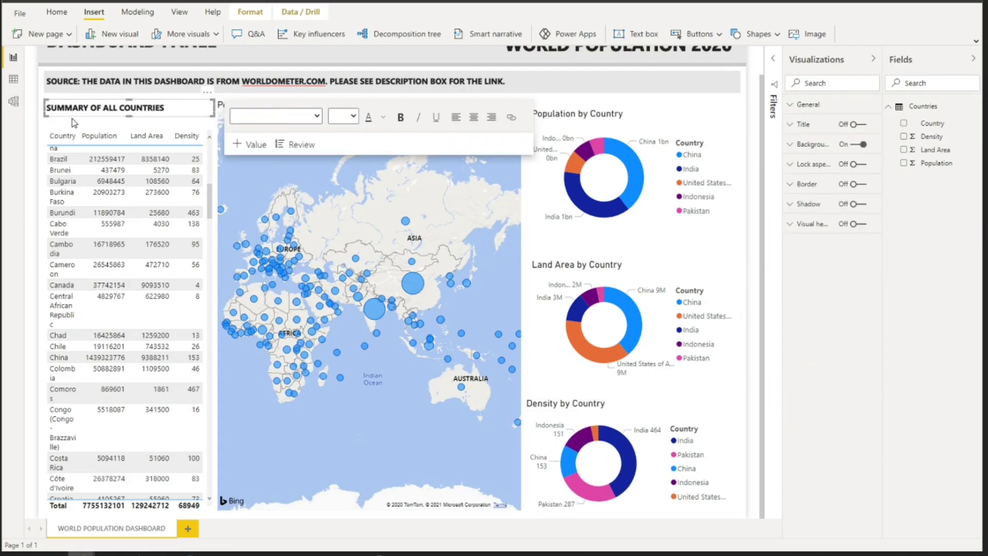
pyautogui.hotkey('ctrl', 'v')
pyautogui.moveTo(73, 126); pyautogui.dragTo(556, 121)
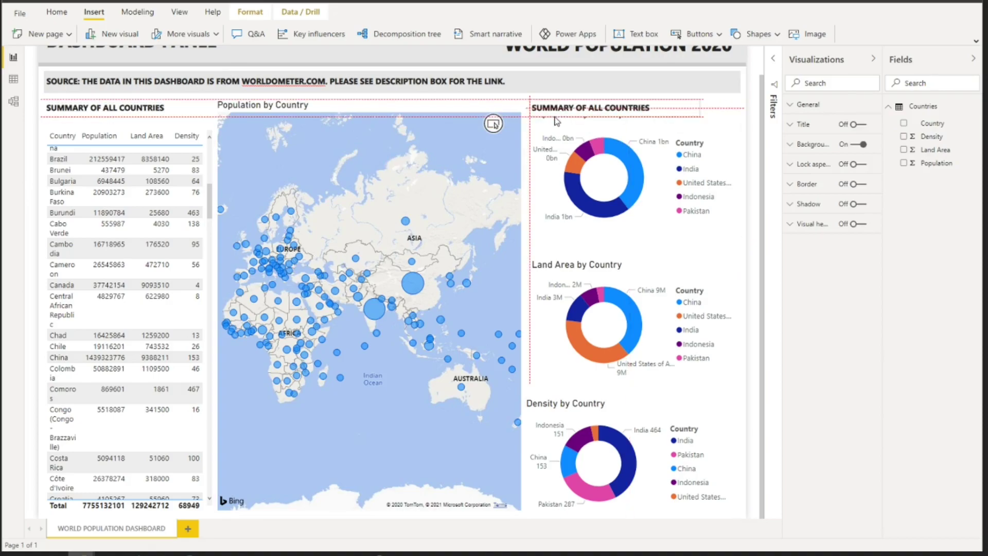
pyautogui.moveTo(700, 108); pyautogui.dragTo(736, 108)
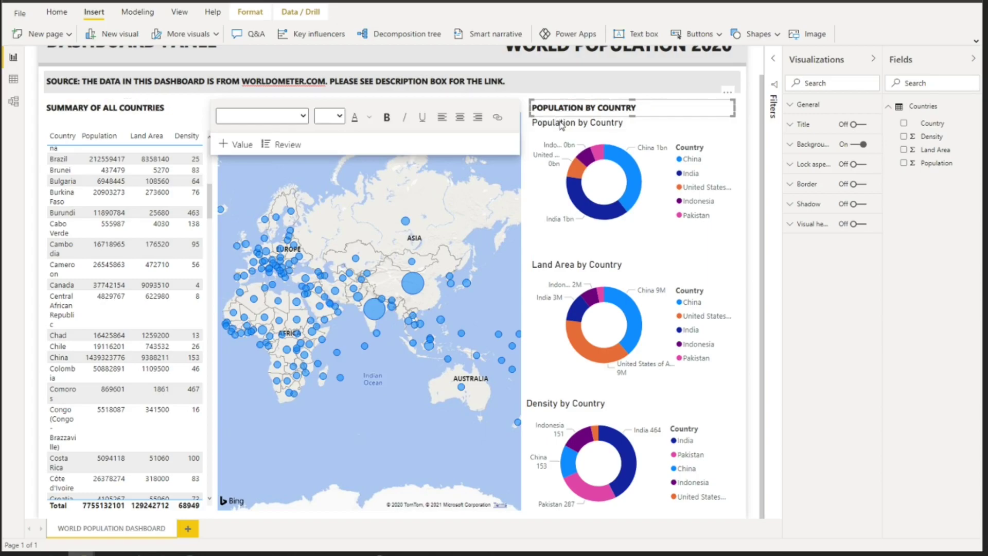
# - Place a copy of the population heading above the middle donut chart and retitle it "COUNTRY LAND AREA"
pyautogui.hotkey('ctrl', 'v')
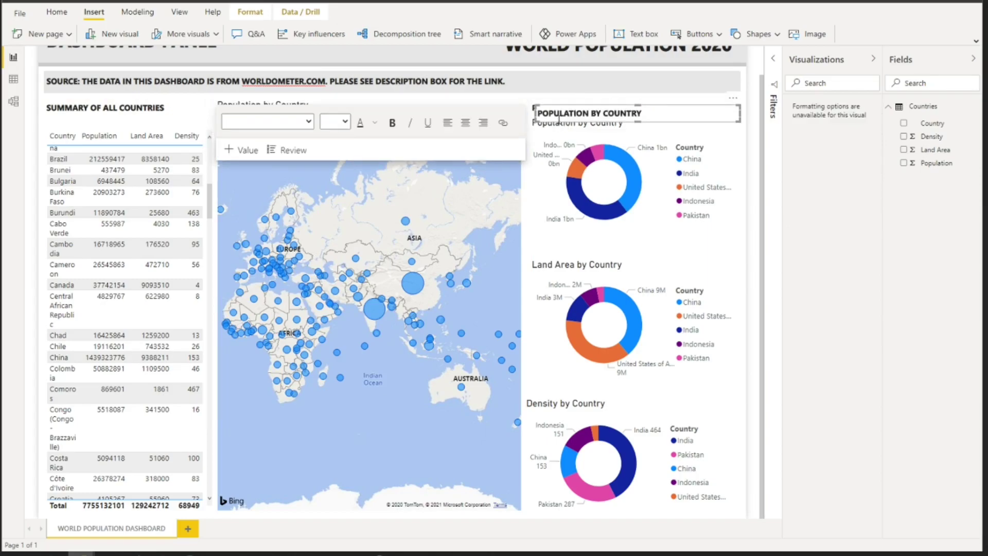
pyautogui.click(559, 115)
pyautogui.hotkey('ctrl', 'v')
pyautogui.moveTo(549, 238); pyautogui.dragTo(549, 253)
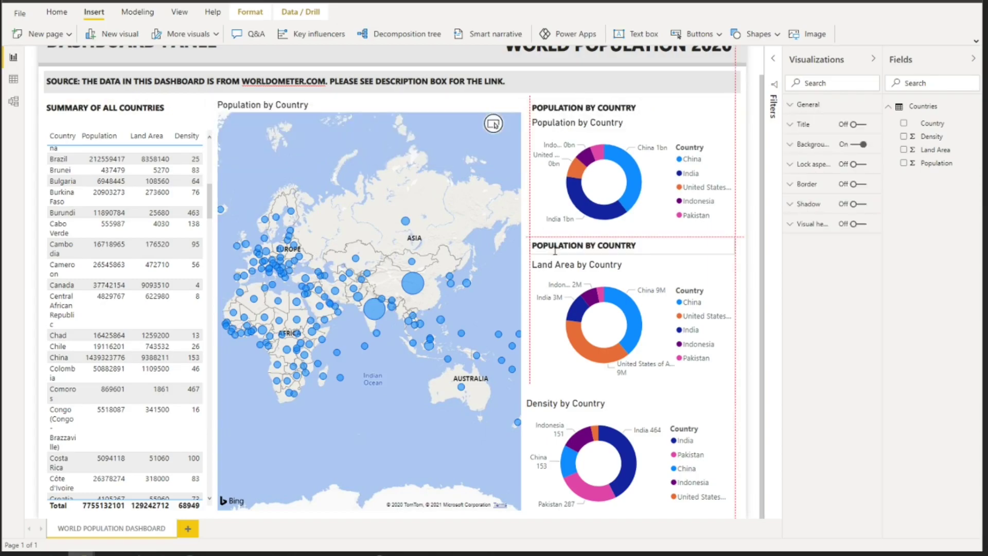
pyautogui.click(559, 246)
pyautogui.hotkey('ctrl', 'a')
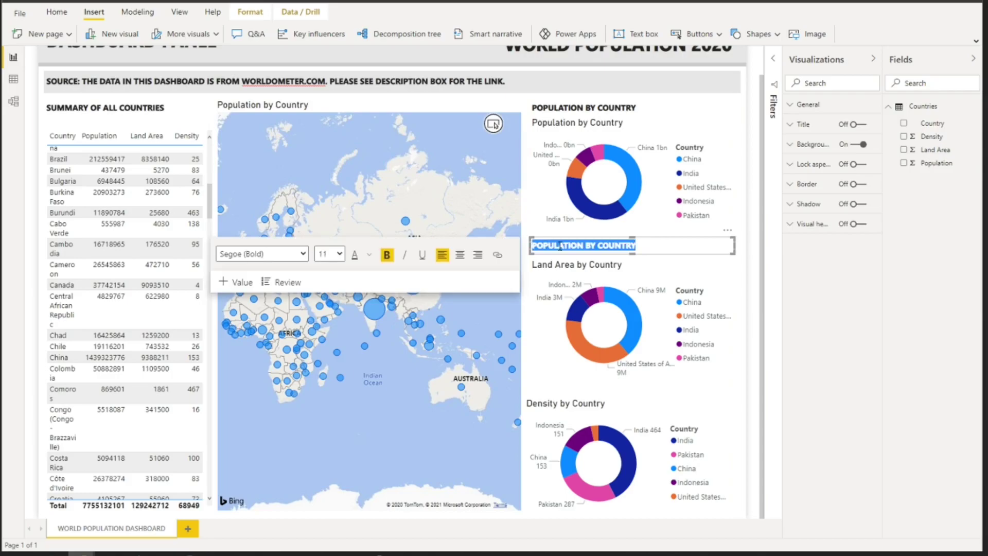
pyautogui.write('COUNTRY LAND AREA')
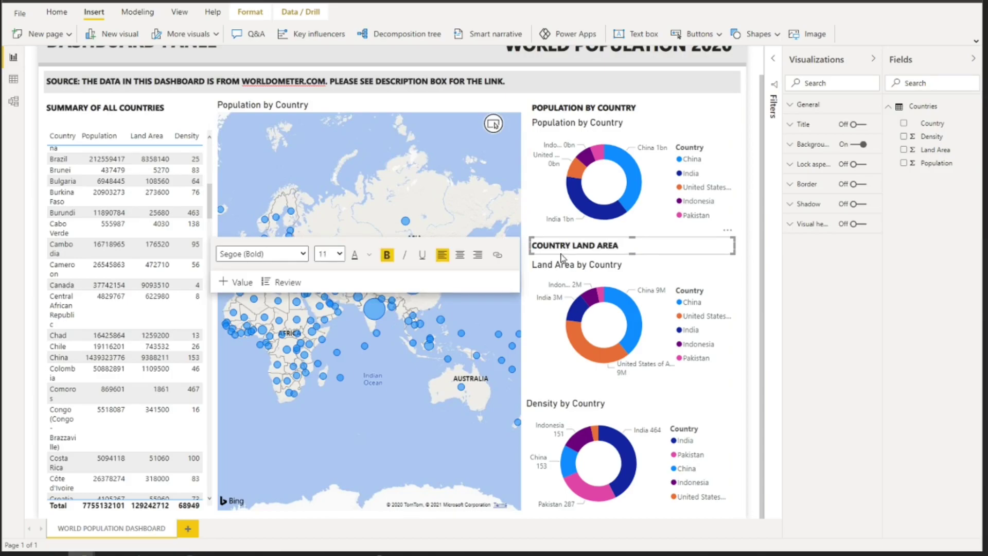
# - Place a copy of the land area heading above the lowest donut chart and retitle it "COUNTRY BY DENSITY"
pyautogui.click(561, 253)
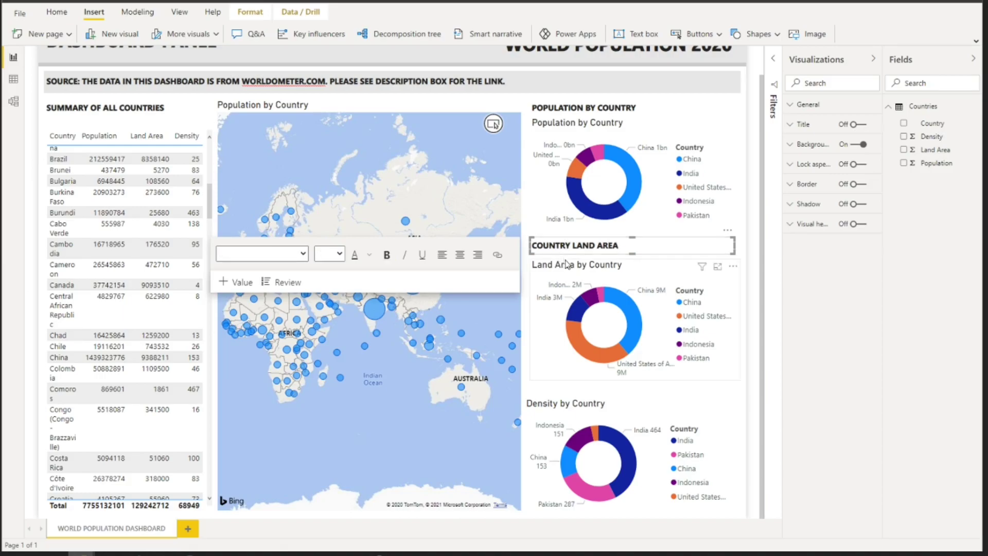
pyautogui.moveTo(558, 247); pyautogui.dragTo(550, 398)
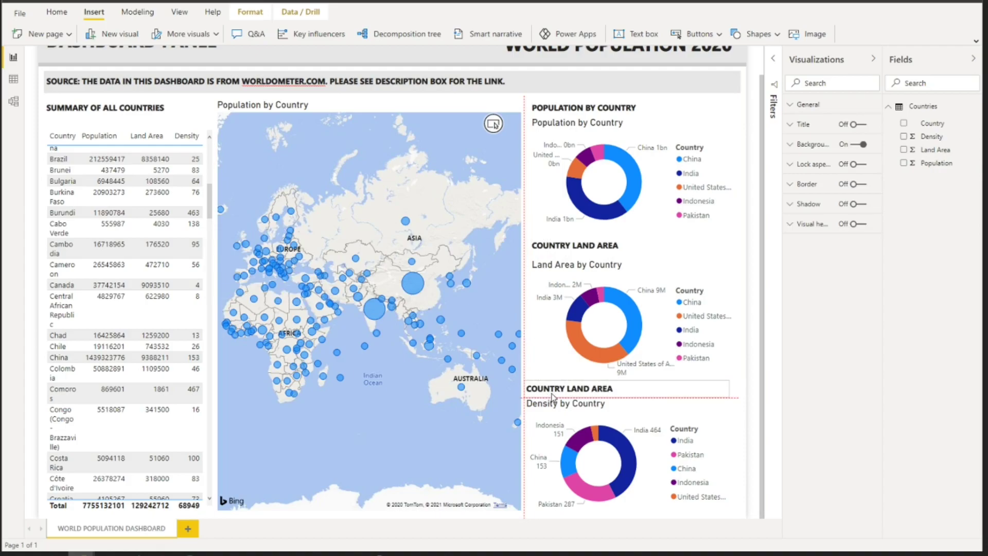
pyautogui.click(568, 393)
pyautogui.write('B')
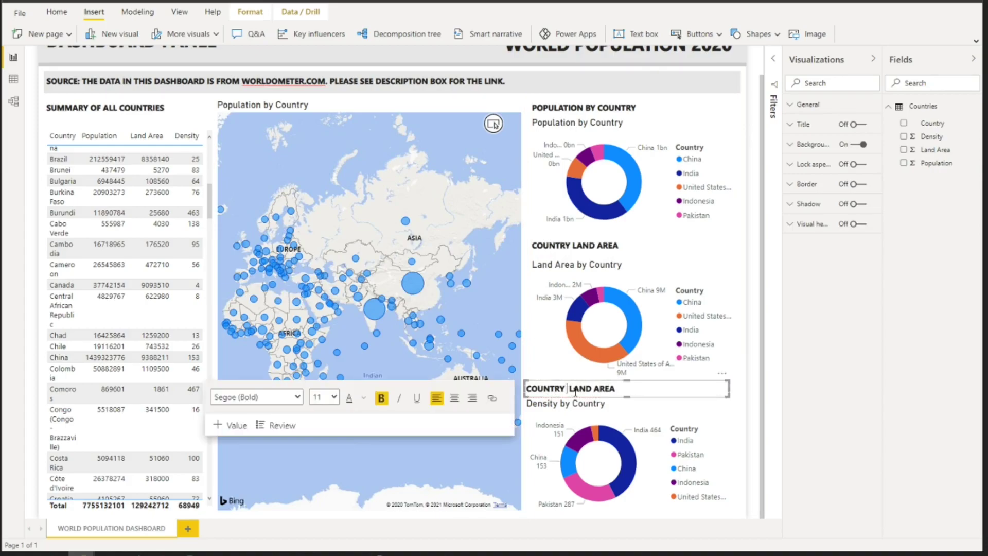
pyautogui.write('Y B')
pyautogui.hotkey('shift', 'End')
pyautogui.write('DEN')
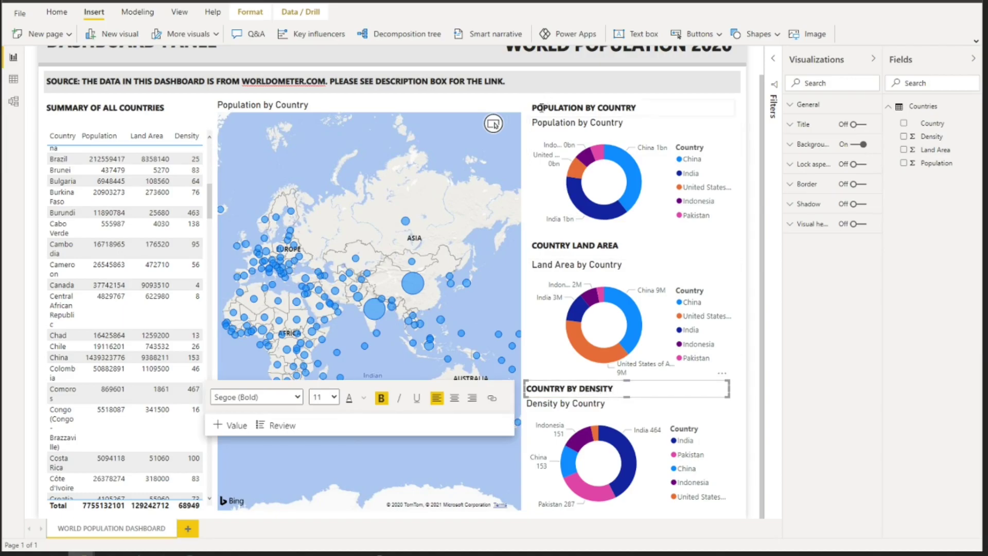
pyautogui.write('TOP 5')
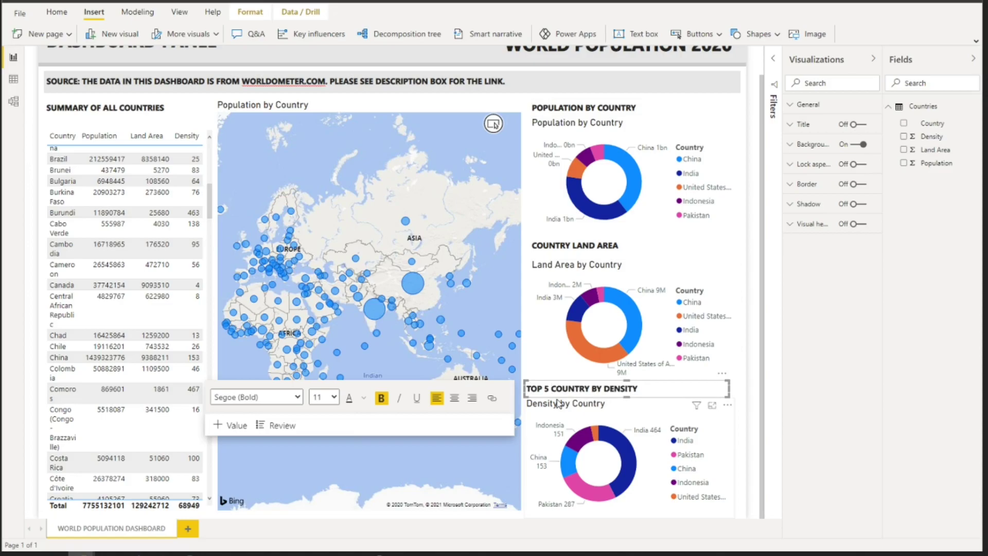
# - Change the density heading to "TOP 5 COUNTRIES BY DENSITY" and center it
pyautogui.press('BackSpace')
pyautogui.write('IES')
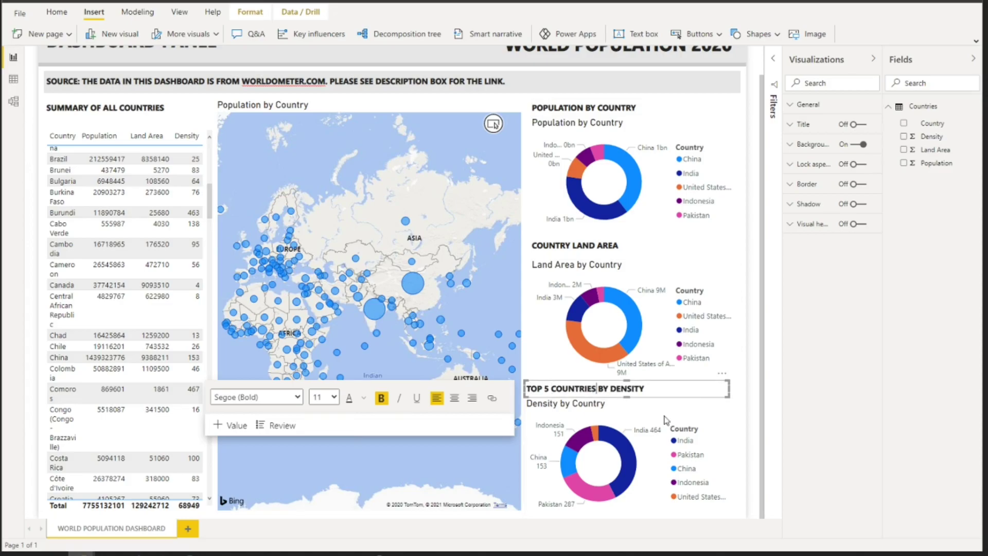
pyautogui.hotkey('ctrl', 'a')
pyautogui.click(455, 398)
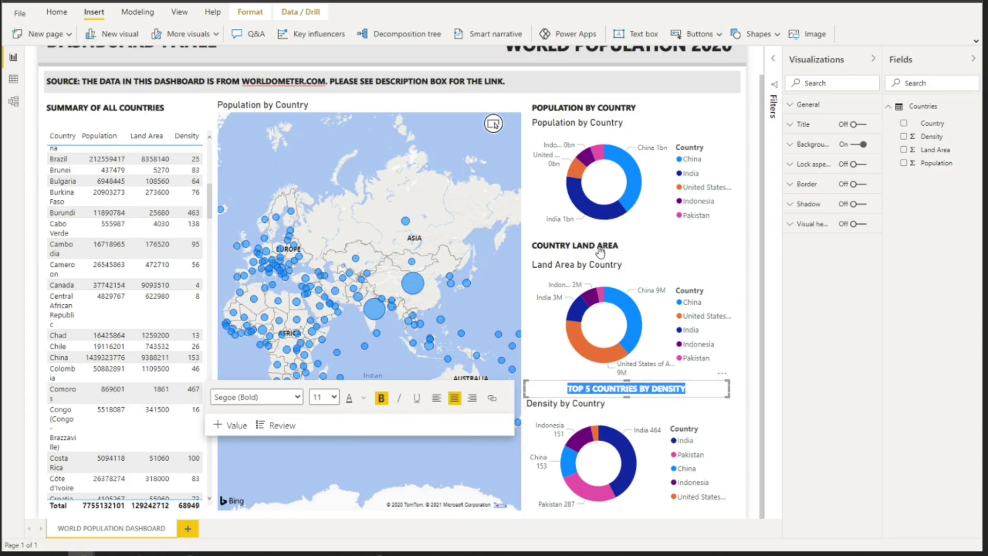
# - Change the land area heading to "TOP 5 COUNTRIES BY LAND AREA" and center it
pyautogui.click(561, 245)
pyautogui.write('TOP 5')
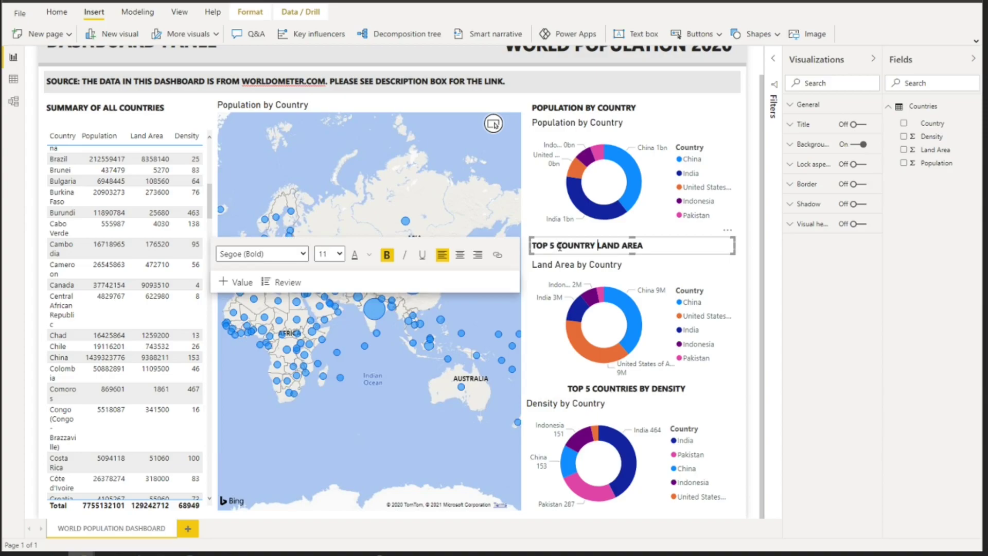
pyautogui.press('BackSpace')
pyautogui.write('BY')
pyautogui.hotkey('ctrl', 'a')
pyautogui.click(460, 256)
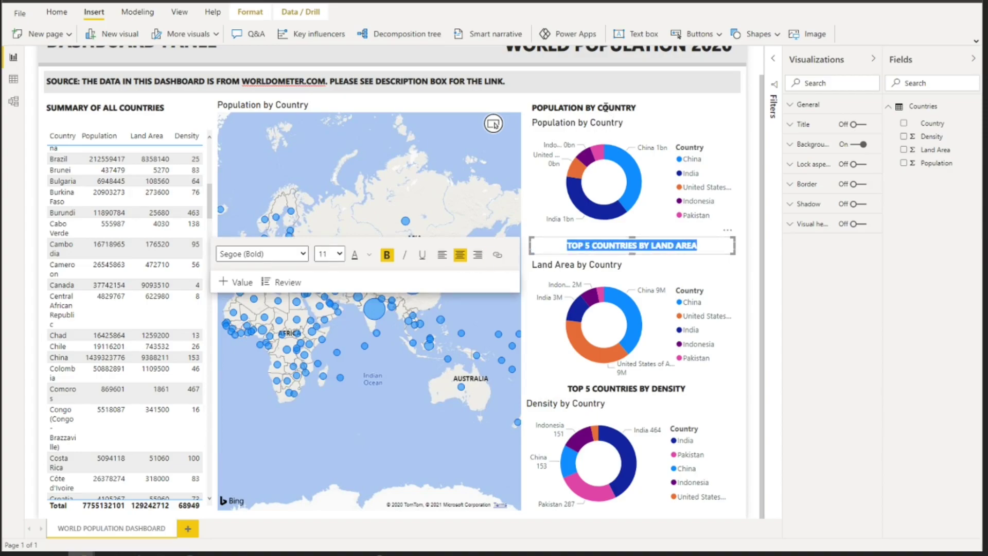
# - Change the heading above the uppermost donut chart to "TOP 5 COUNTRIES BY POPULATION" and center it
pyautogui.click(610, 108)
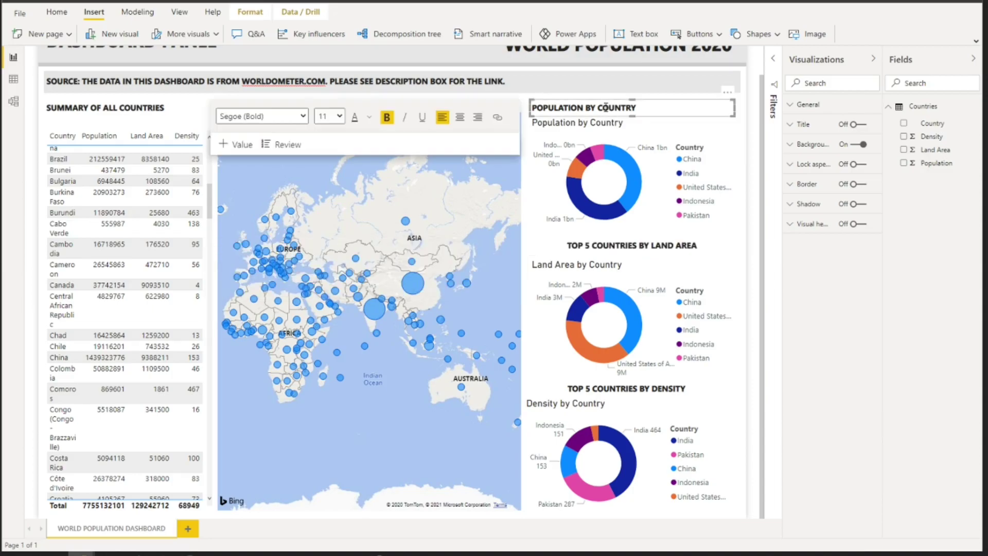
pyautogui.hotkey('ctrl', 'a')
pyautogui.write('TOP 5 COUNTRI')
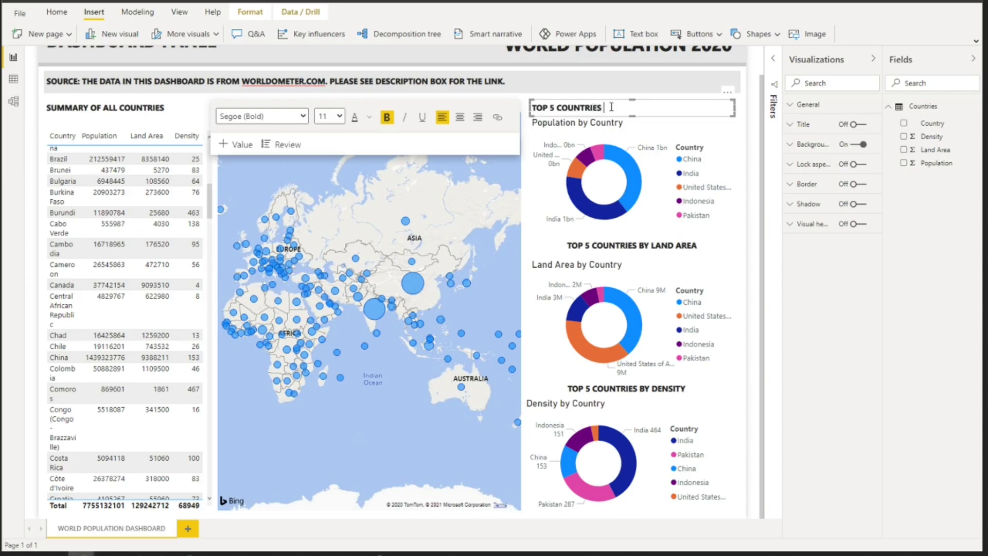
pyautogui.write('ES BY POPULATION')
pyautogui.hotkey('ctrl', 'a')
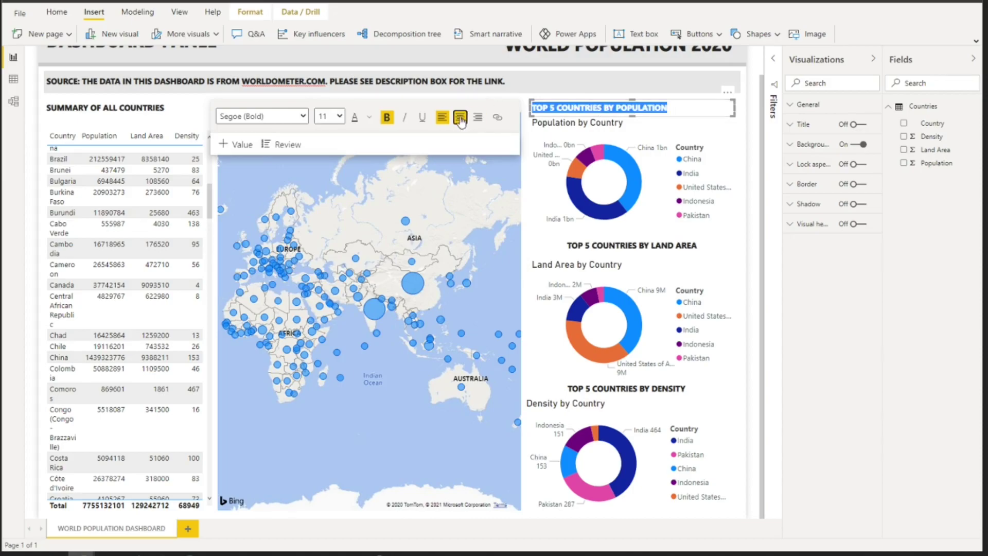
pyautogui.click(460, 118)
pyautogui.click(753, 143)
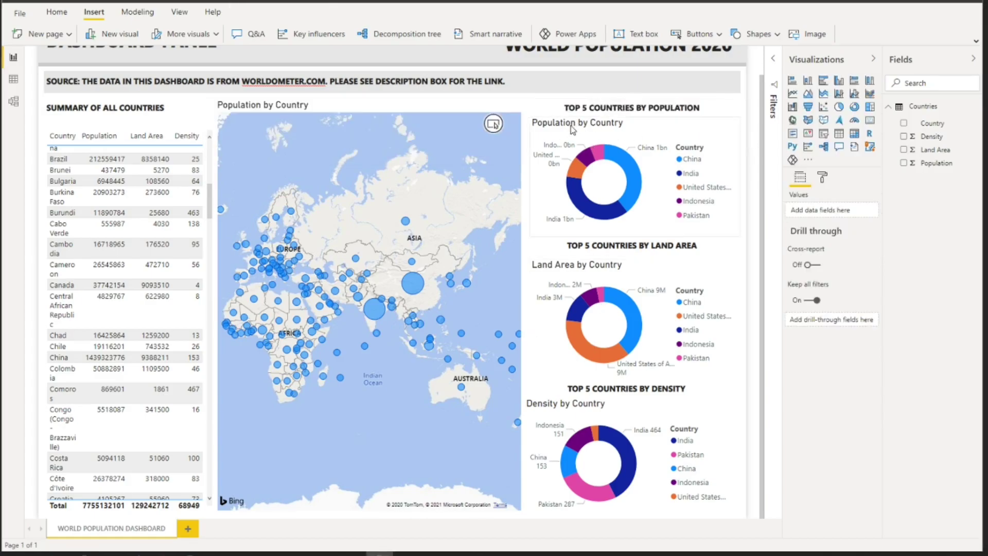
# - Turn off the built-in titles of the population, land area and density donut charts
pyautogui.click(704, 142)
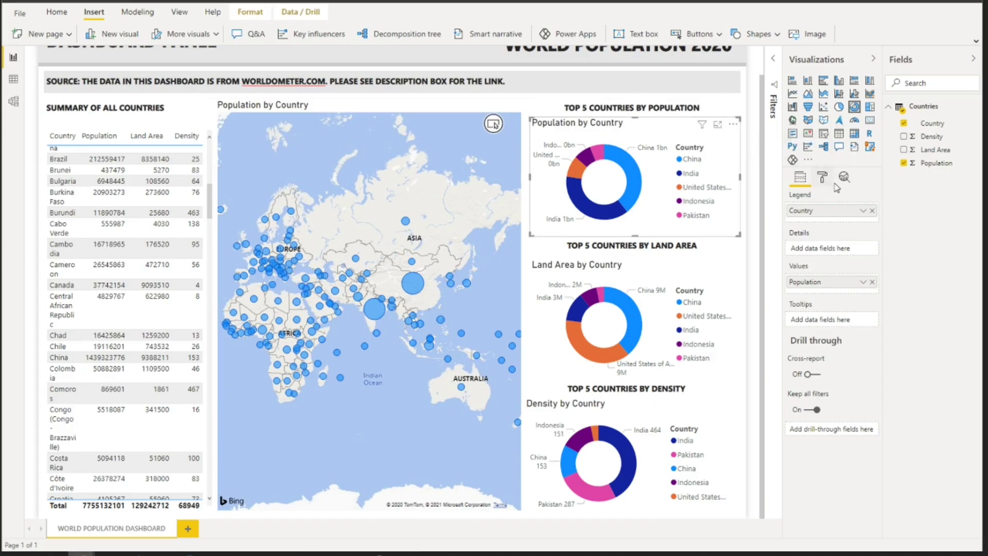
pyautogui.click(823, 177)
pyautogui.click(852, 318)
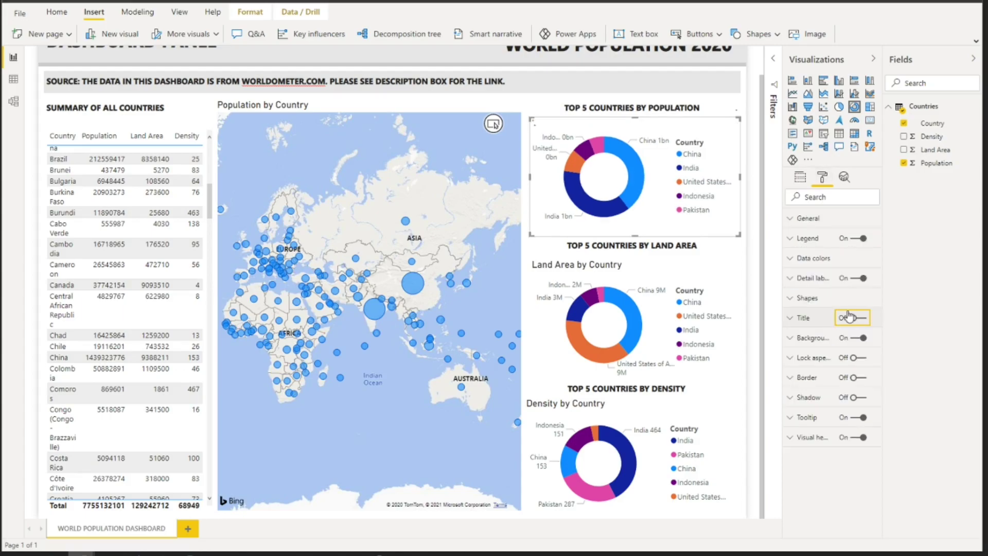
pyautogui.click(605, 266)
pyautogui.click(852, 317)
pyautogui.click(605, 406)
pyautogui.click(858, 318)
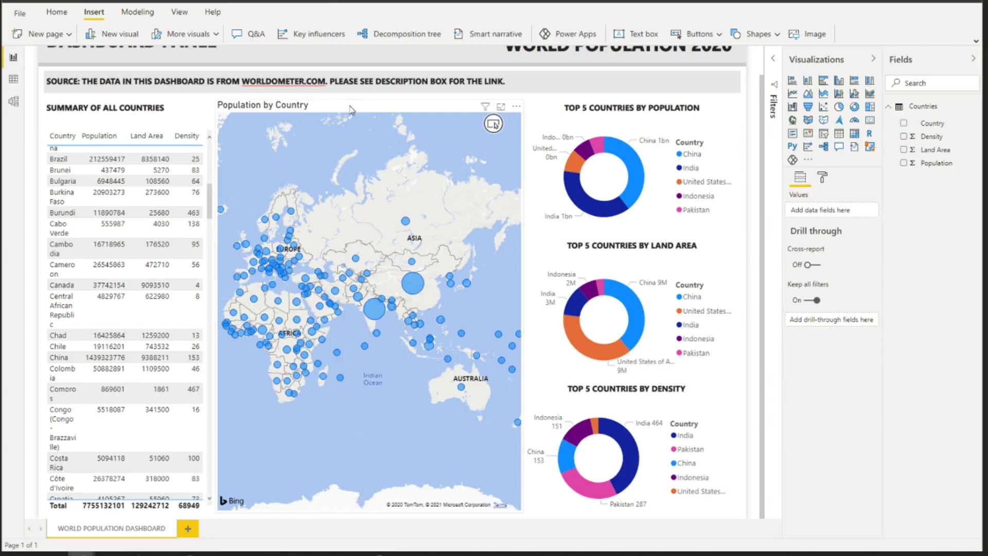
# - Turn off the built-in title of the population map
pyautogui.click(350, 109)
pyautogui.click(823, 177)
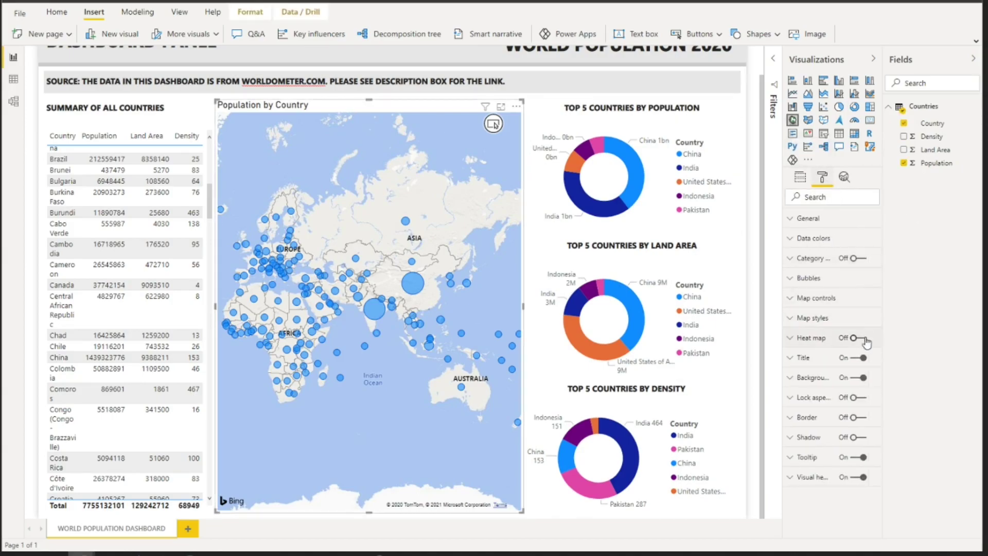
pyautogui.click(855, 357)
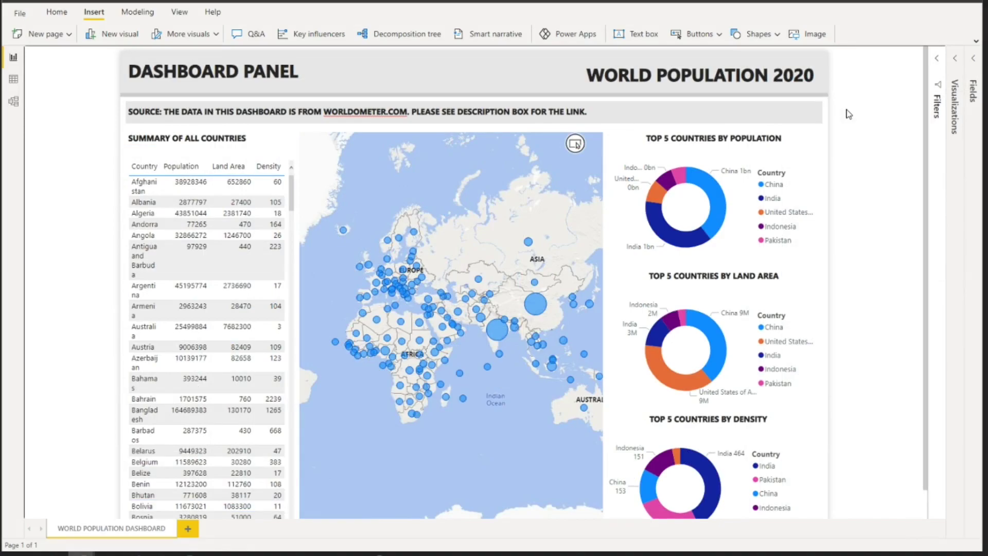
# - Copy the grey source-note bar, enlarge the copy to cover the country table and map, and send it to the back
pyautogui.click(796, 122)
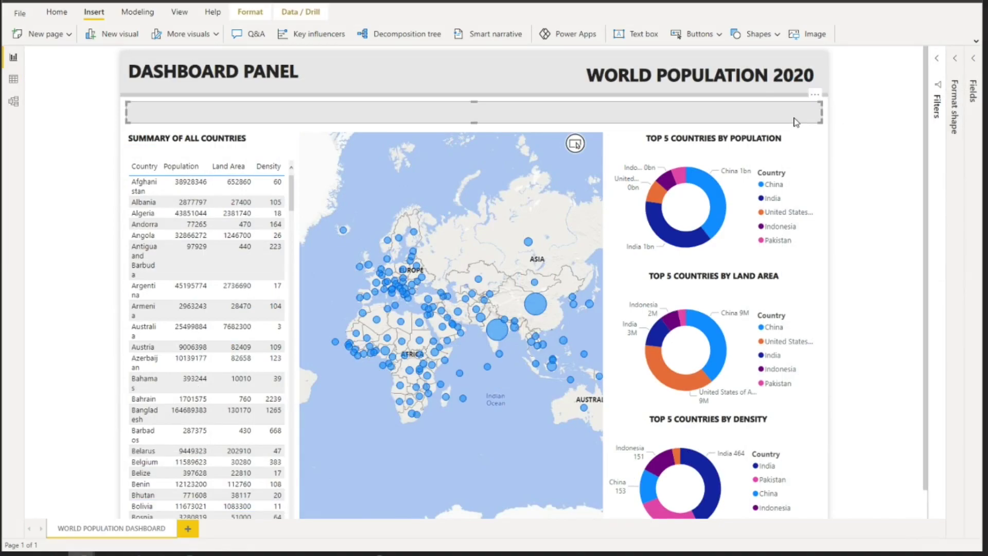
pyautogui.moveTo(796, 122); pyautogui.dragTo(802, 127)
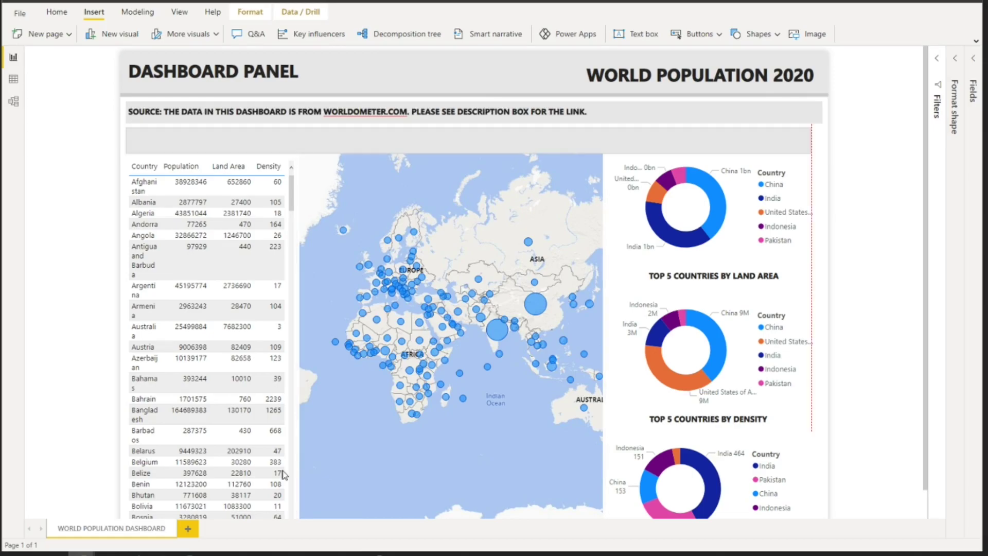
pyautogui.moveTo(281, 470); pyautogui.dragTo(285, 503)
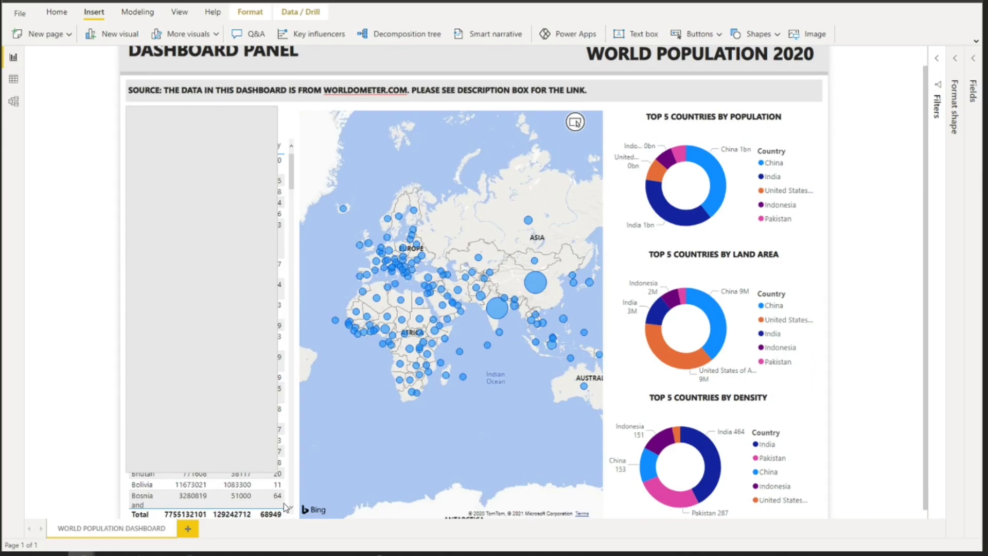
pyautogui.scroll(-1, 286, 507)
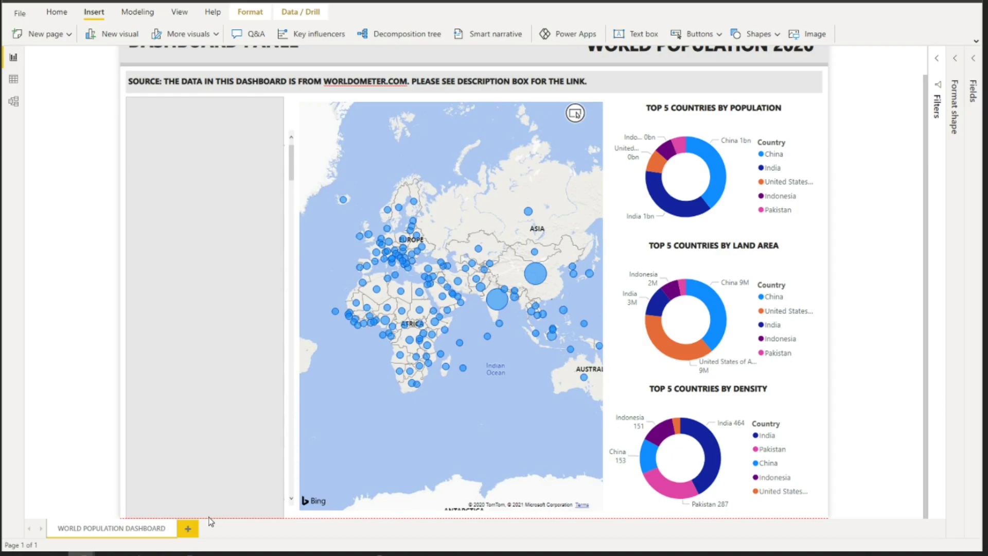
pyautogui.click(209, 517)
pyautogui.click(428, 34)
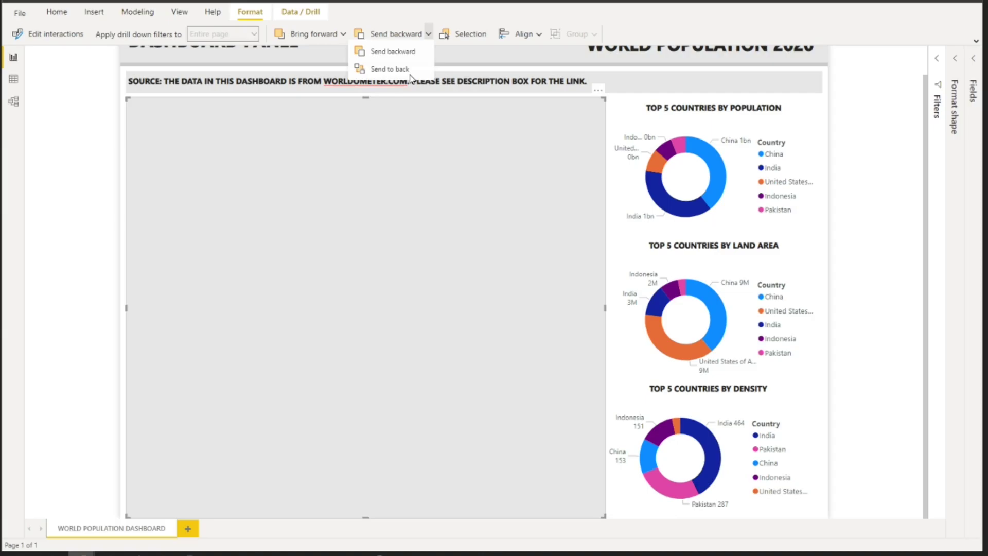
pyautogui.click(410, 72)
pyautogui.click(751, 93)
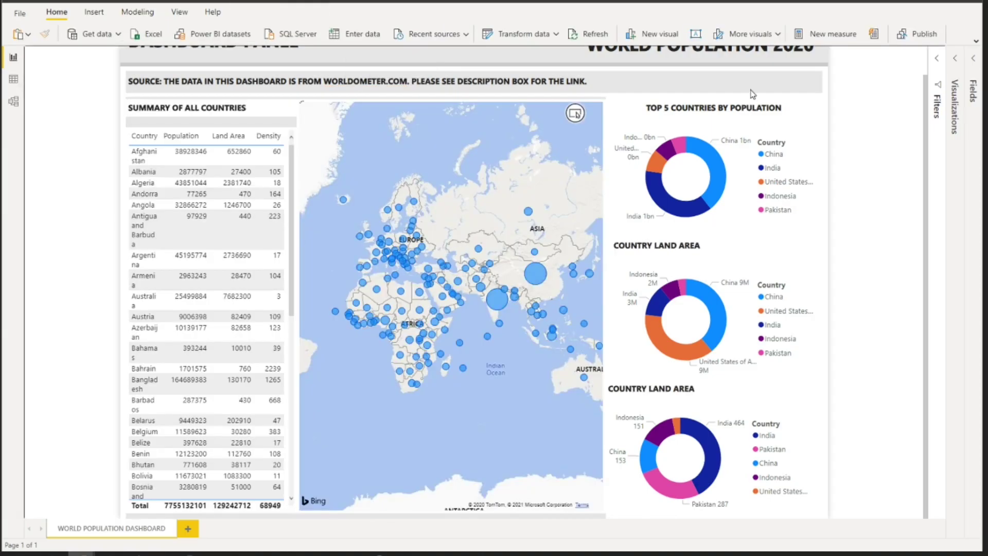
# - Make another grey bar copy, size it to cover the donut chart column, and send it to the back
pyautogui.click(739, 98)
pyautogui.moveTo(739, 98); pyautogui.dragTo(723, 112)
pyautogui.moveTo(127, 117); pyautogui.dragTo(632, 518)
pyautogui.click(428, 33)
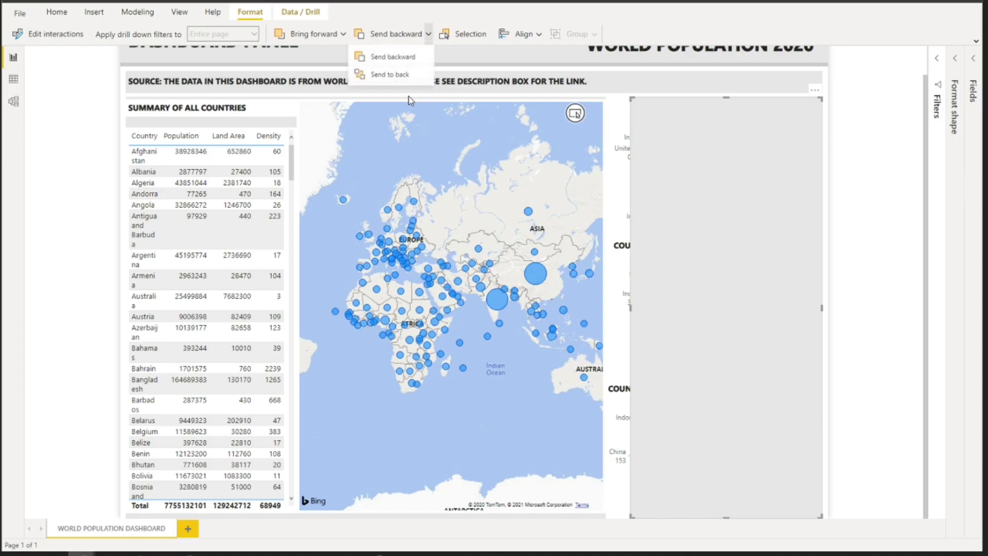
pyautogui.press('Return')
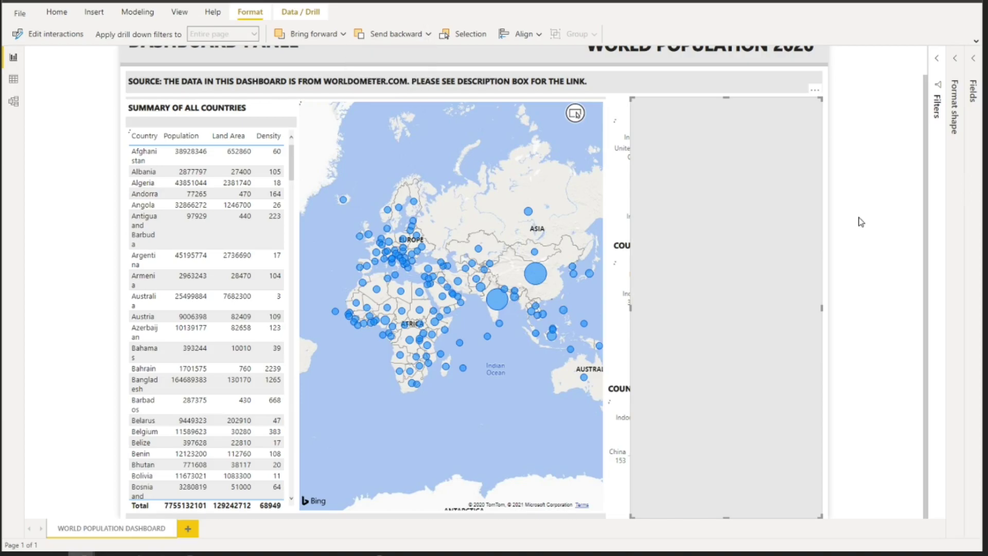
pyautogui.click(861, 222)
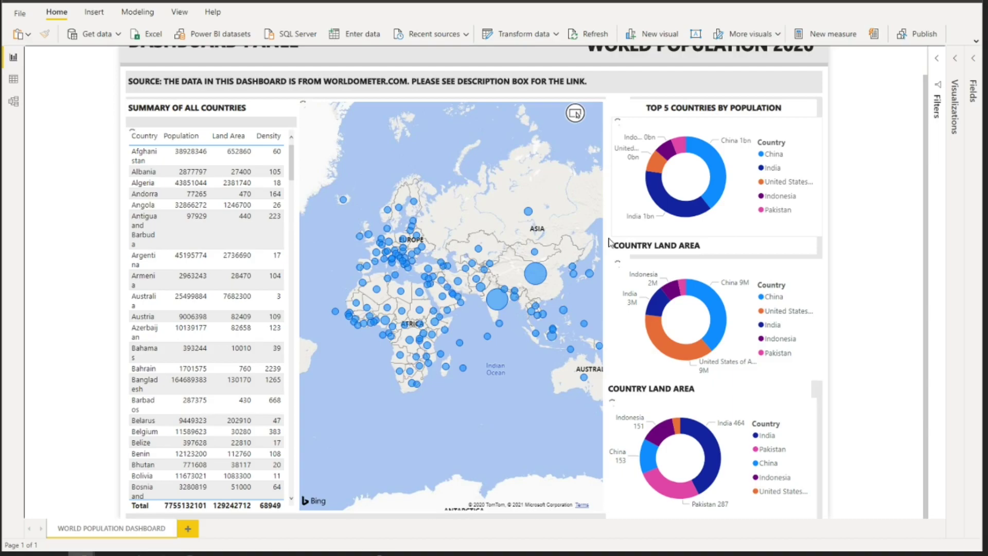
# - Narrow the three donut charts so they fit within the grey panel behind them
pyautogui.click(635, 236)
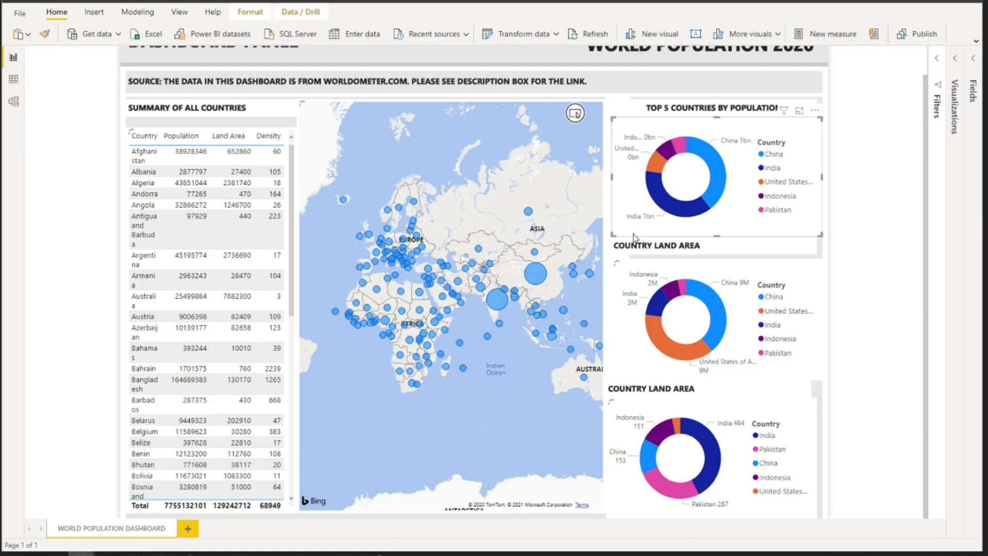
pyautogui.moveTo(634, 236); pyautogui.dragTo(631, 235)
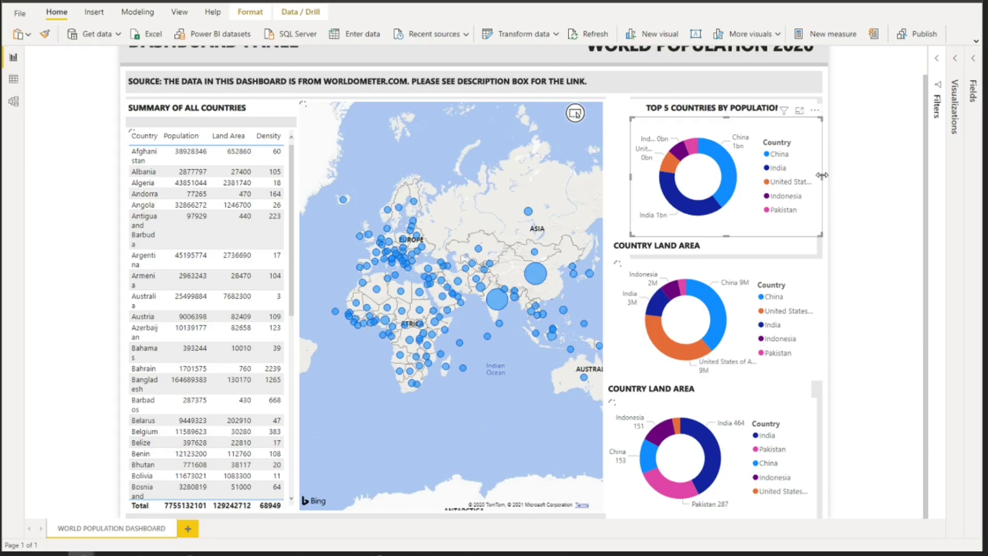
pyautogui.moveTo(822, 175)
pyautogui.mouseDown()
pyautogui.moveTo(812, 183)
pyautogui.moveTo(825, 190)
pyautogui.mouseUp()
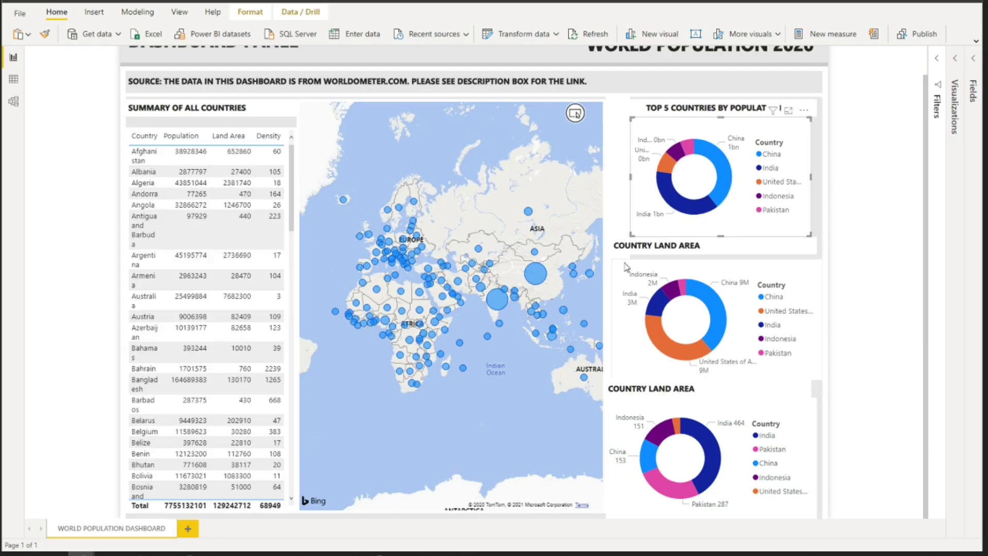
pyautogui.click(614, 323)
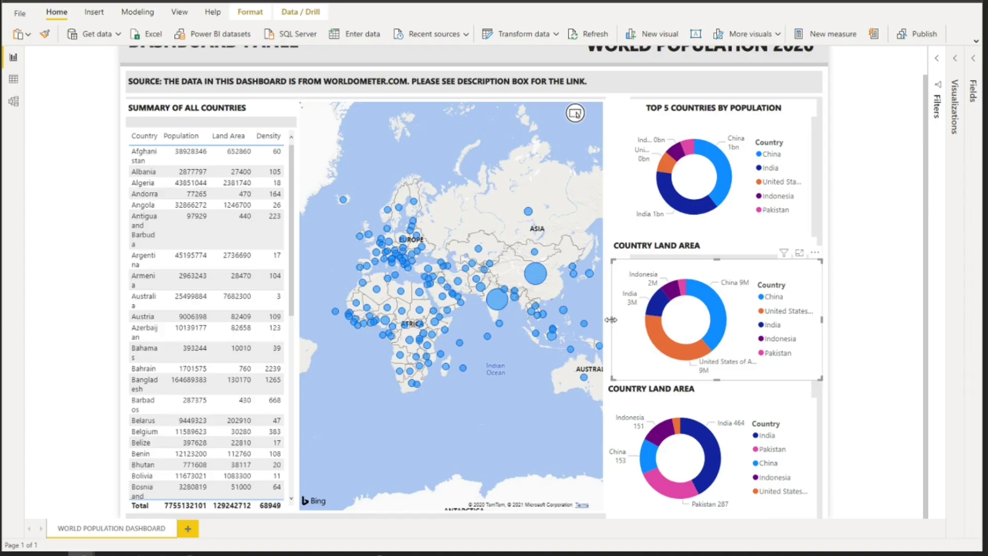
pyautogui.moveTo(611, 319); pyautogui.dragTo(631, 319)
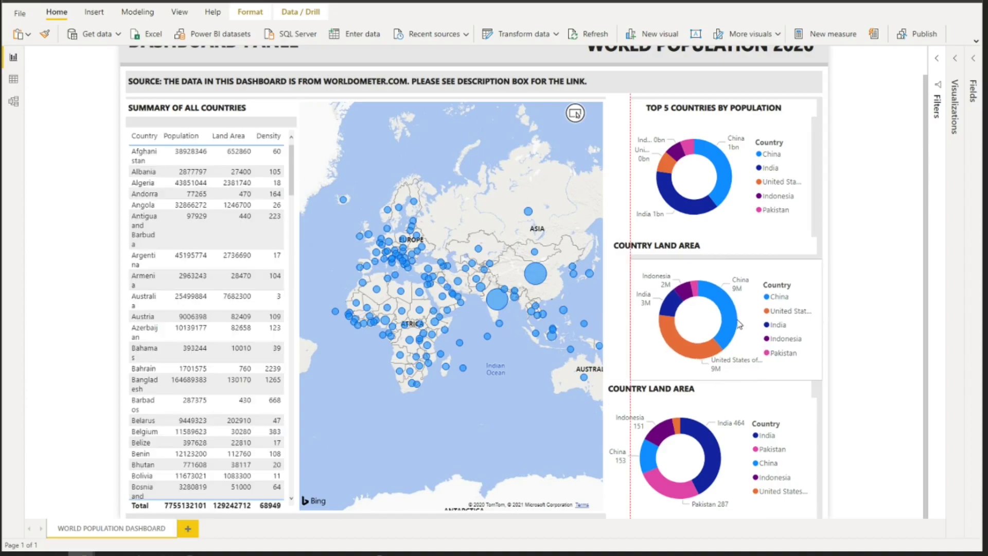
pyautogui.moveTo(821, 317); pyautogui.dragTo(812, 319)
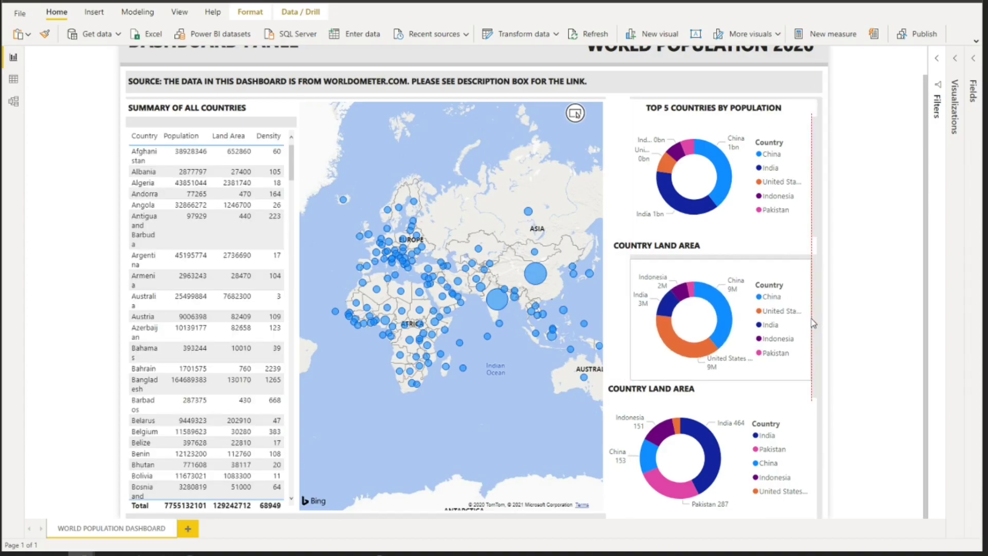
pyautogui.click(622, 432)
pyautogui.moveTo(606, 457); pyautogui.dragTo(631, 457)
# - Pull in the left edges of the density, land area and population headings toward the grey panel
pyautogui.click(616, 394)
pyautogui.moveTo(607, 388); pyautogui.dragTo(619, 389)
pyautogui.click(643, 246)
pyautogui.moveTo(612, 245); pyautogui.dragTo(626, 246)
pyautogui.moveTo(571, 108); pyautogui.dragTo(585, 107)
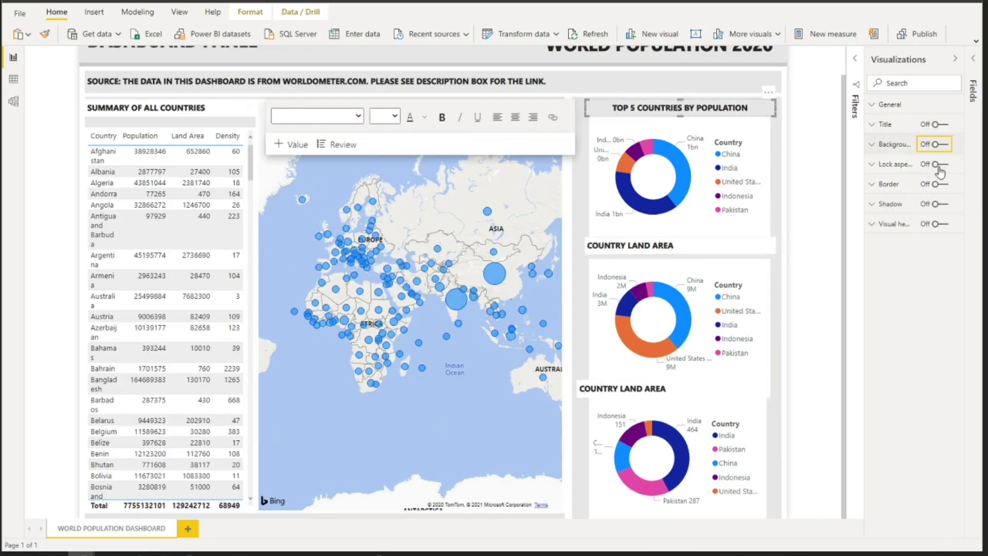
# - Turn off the backgrounds of the donut charts and their headings so the grey panel shows through
pyautogui.click(611, 249)
pyautogui.click(602, 389)
pyautogui.click(604, 125)
pyautogui.click(935, 337)
pyautogui.click(670, 309)
pyautogui.click(936, 337)
pyautogui.click(597, 441)
pyautogui.click(935, 337)
pyautogui.click(679, 107)
# - Widen the population map toward the donut chart column
pyautogui.click(583, 335)
pyautogui.click(517, 97)
pyautogui.click(546, 309)
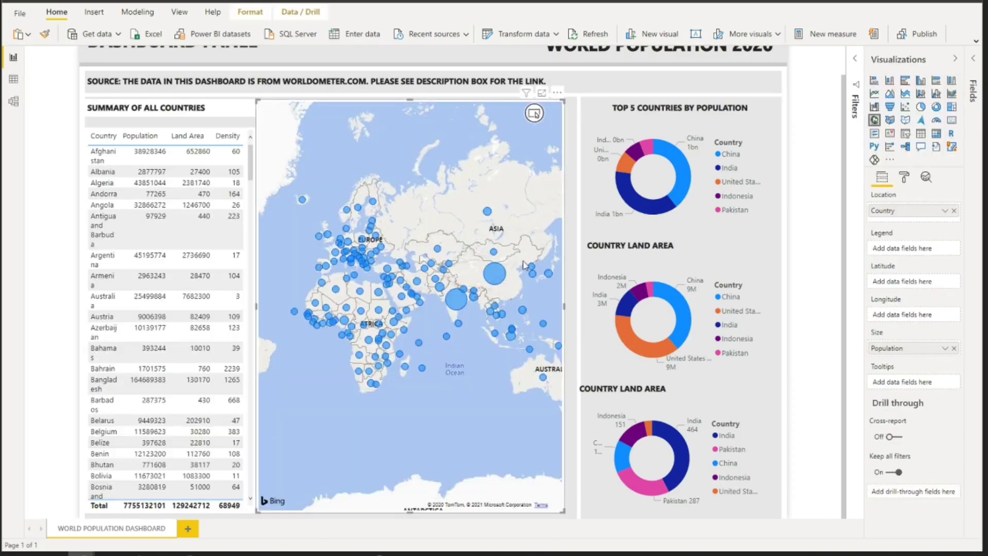
pyautogui.moveTo(564, 307); pyautogui.dragTo(598, 313)
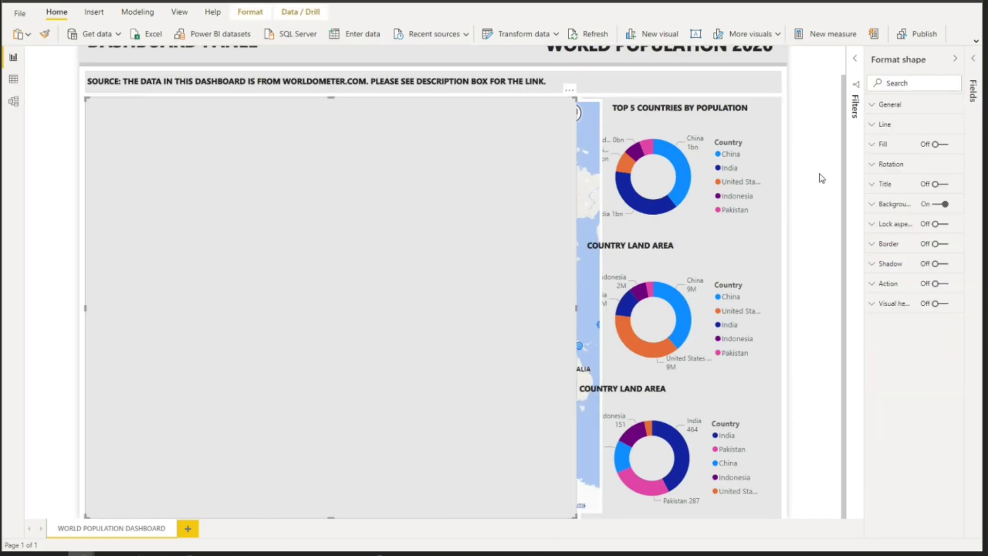
pyautogui.click(800, 170)
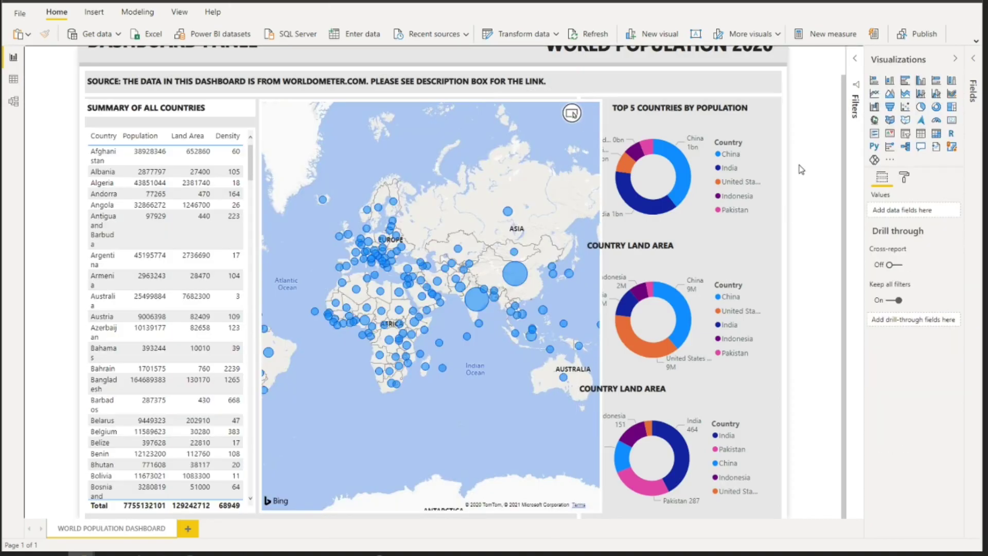
# - Narrow the grey panel and the three donut charts on it to clear the widened map
pyautogui.click(575, 99)
pyautogui.click(778, 179)
pyautogui.moveTo(577, 308); pyautogui.dragTo(603, 307)
pyautogui.click(607, 176)
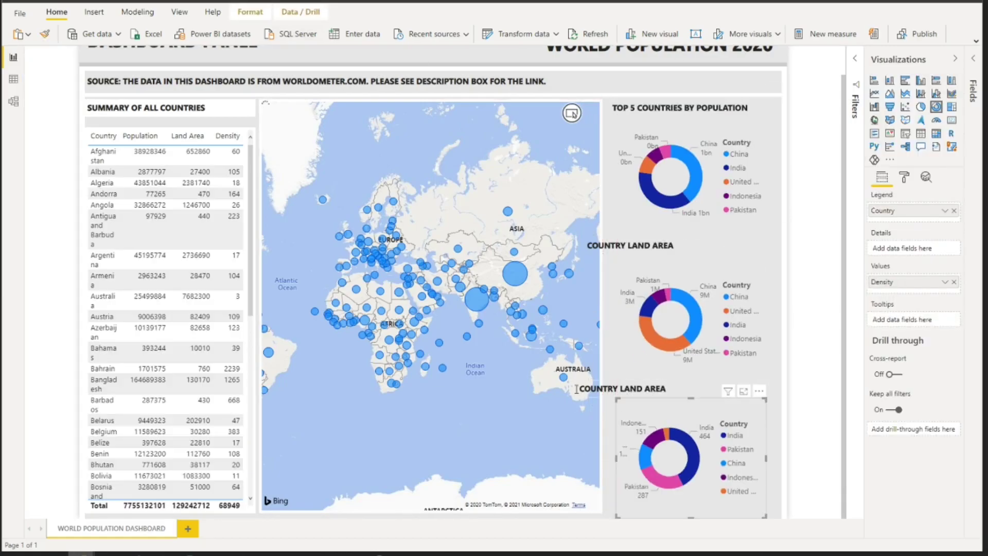
# - Narrow the chart headings and retitle the lower two "TOP 5 COUNTRIES BY LAND AREA" and "TOP 5 COUNTRY BY DENSITY"
pyautogui.moveTo(600, 391); pyautogui.dragTo(608, 391)
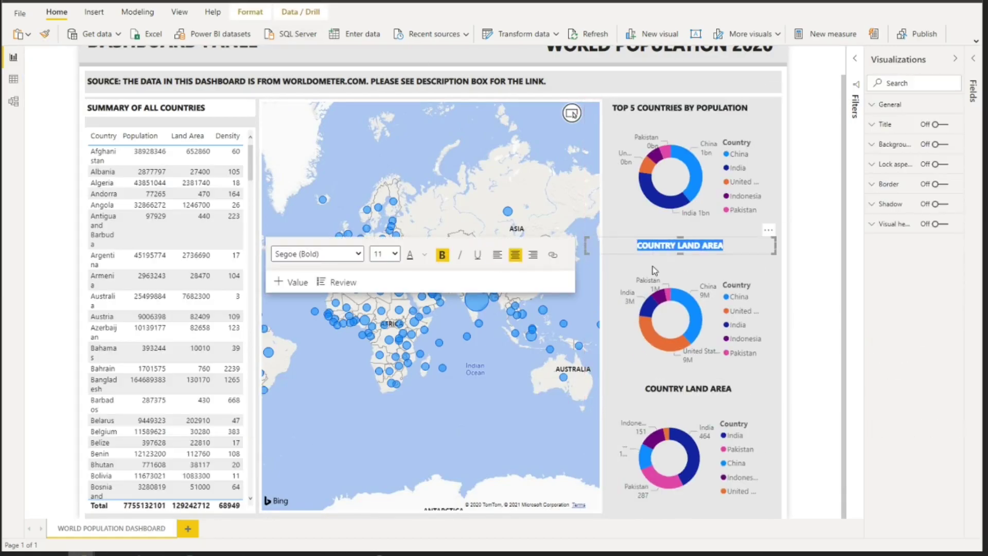
pyautogui.write('TOP 5 COUNTRIES BY LAND AREAD')
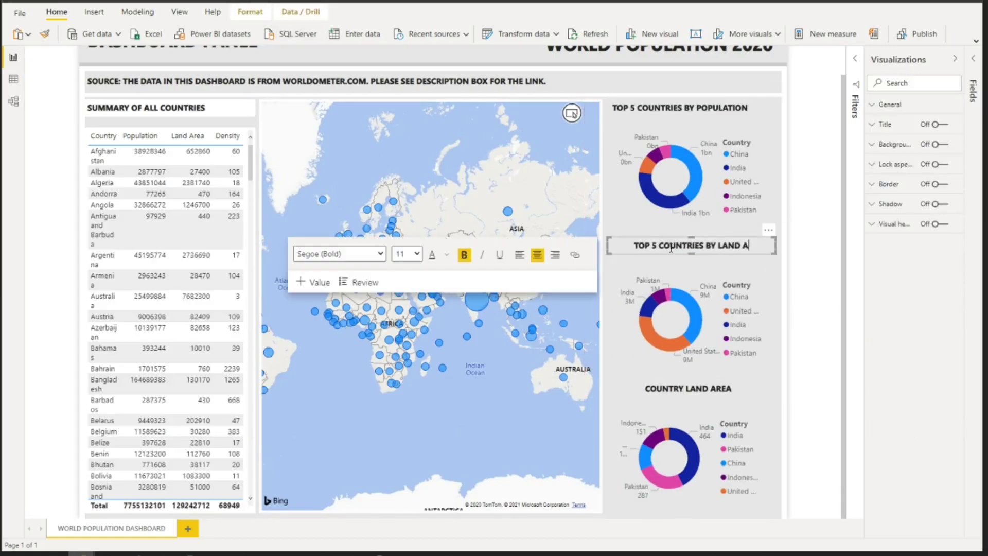
pyautogui.moveTo(617, 107); pyautogui.dragTo(626, 107)
pyautogui.click(689, 389)
pyautogui.write('TOP 5 COUNTRY BY DENSITY')
pyautogui.click(758, 246)
pyautogui.press('BackSpace')
# - Place the "SUMMARY OF ALL COUNTRIES" heading centrally above the country table without a background, and fit the table just beneath it
pyautogui.click(172, 149)
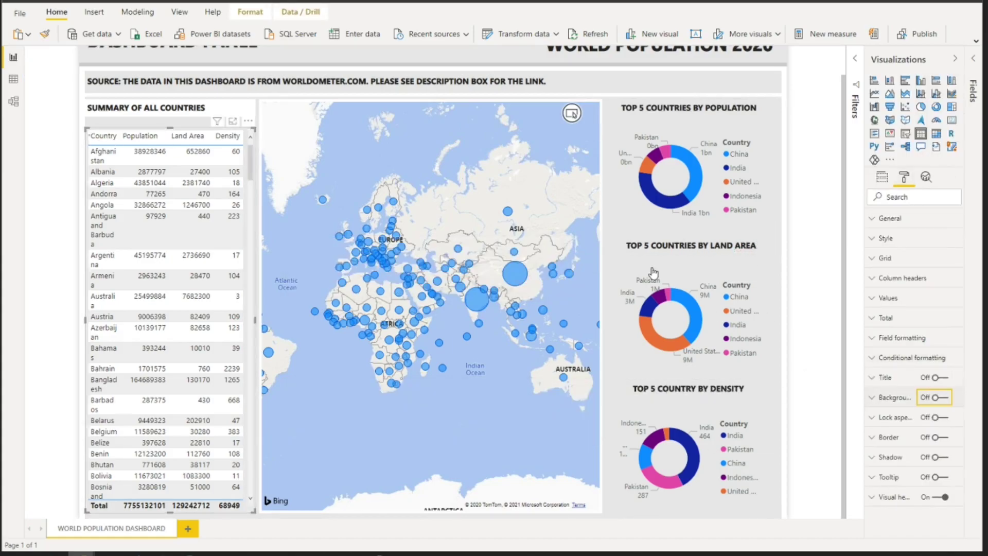
pyautogui.click(146, 107)
pyautogui.moveTo(86, 128); pyautogui.dragTo(111, 108)
pyautogui.click(942, 145)
pyautogui.moveTo(170, 99); pyautogui.dragTo(170, 102)
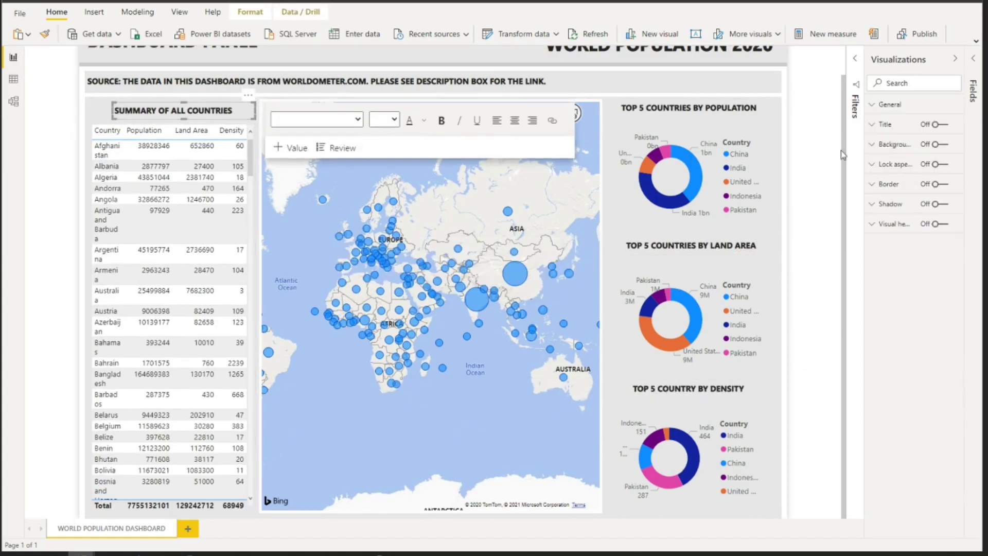
pyautogui.click(806, 162)
# - Correct the lowest chart heading to "TOP 5 COUNTRIES BY DENSITY"
pyautogui.scroll(1, 806, 161)
pyautogui.scroll(-1, 807, 155)
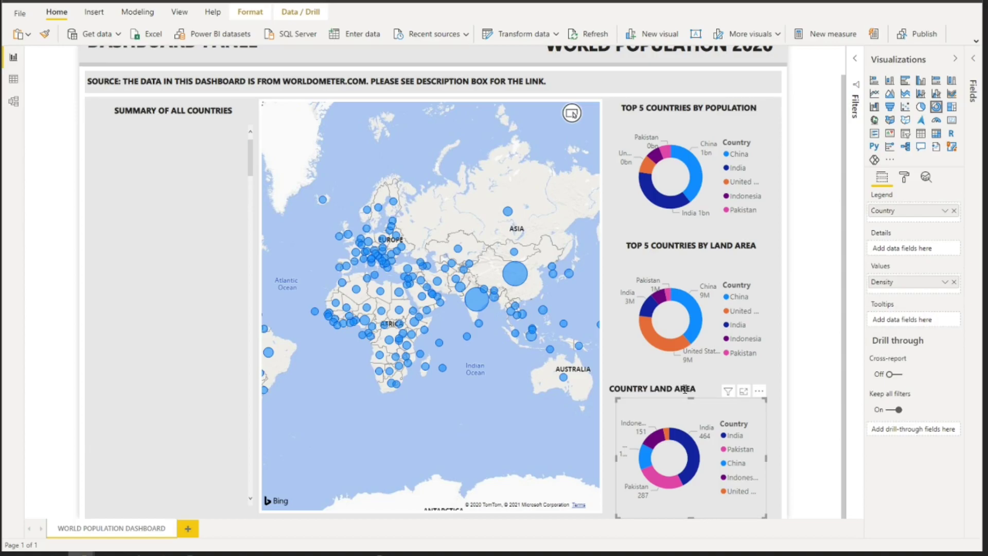
pyautogui.click(684, 389)
pyautogui.write('TOP 5 COUNTRIES BY DENSITY')
pyautogui.click(815, 359)
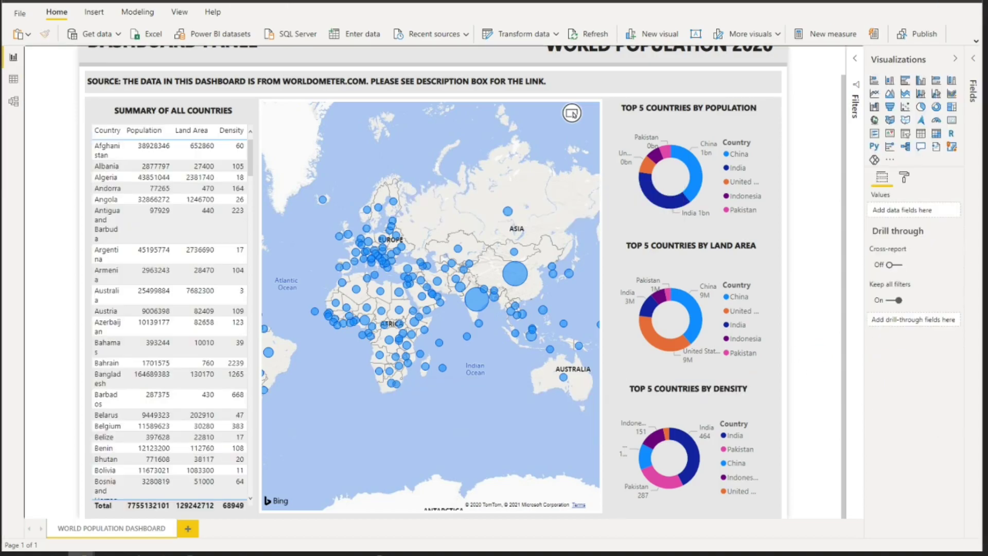
# - Add a Country slicer over the population donut chart and switch it from a list to a dropdown
pyautogui.scroll(1, 815, 145)
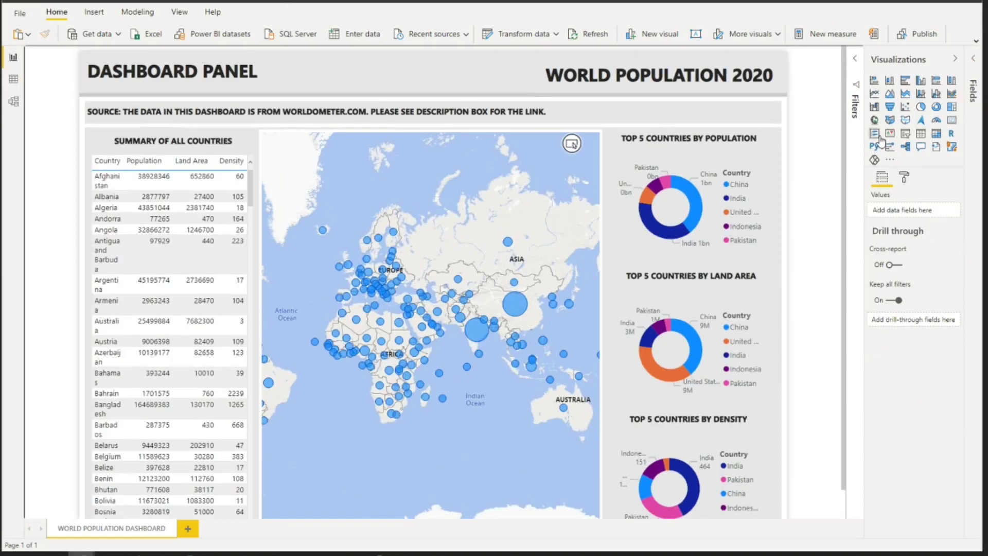
pyautogui.click(905, 133)
pyautogui.moveTo(201, 121); pyautogui.dragTo(705, 114)
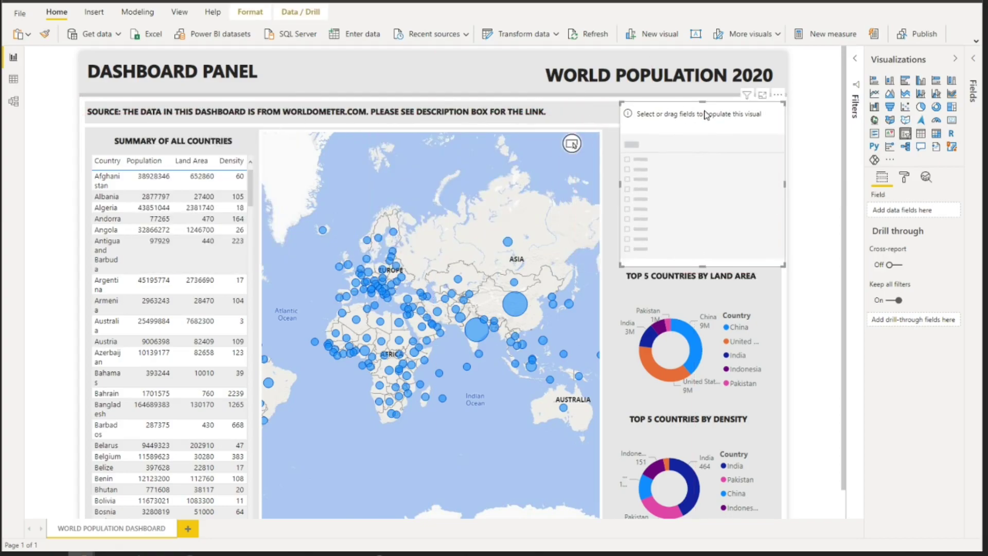
pyautogui.click(977, 71)
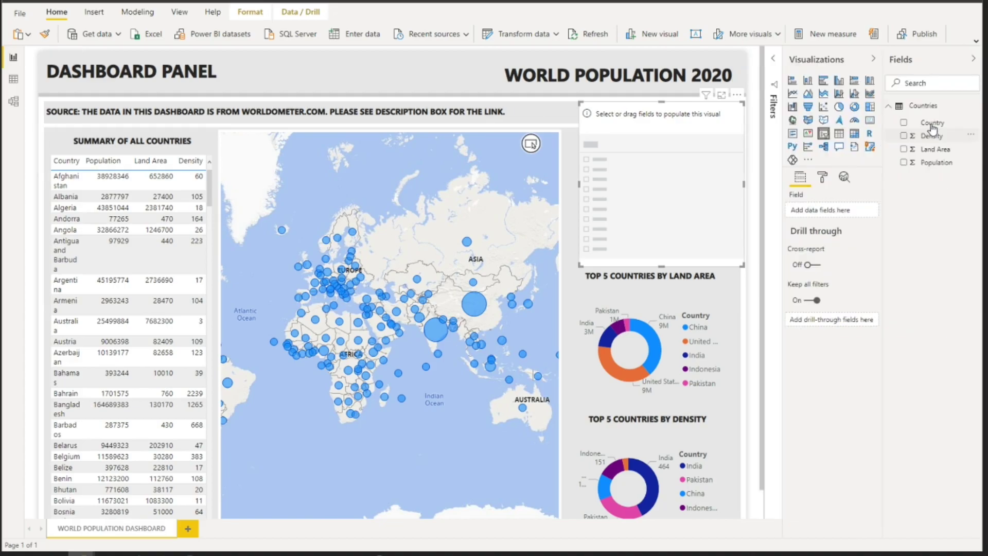
pyautogui.moveTo(933, 123); pyautogui.dragTo(844, 213)
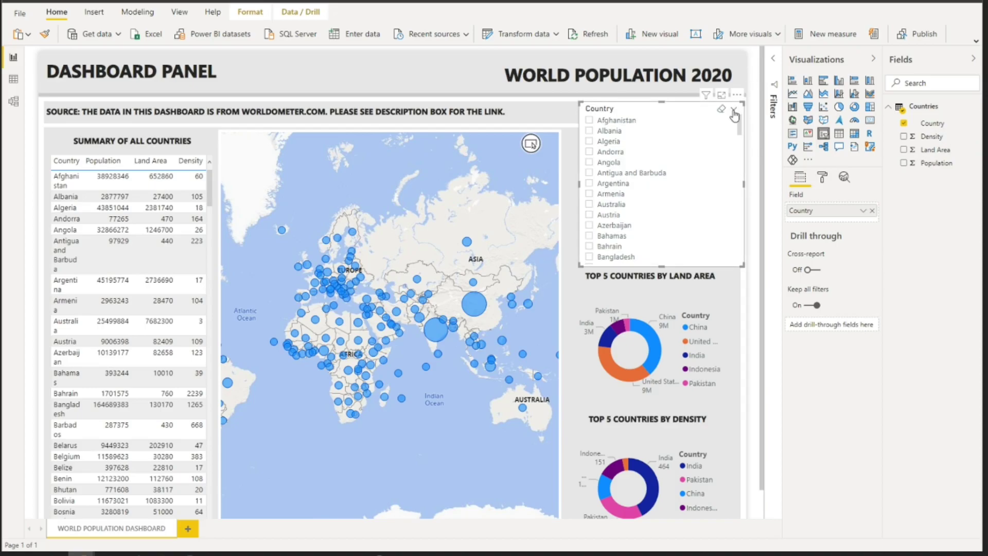
pyautogui.click(734, 113)
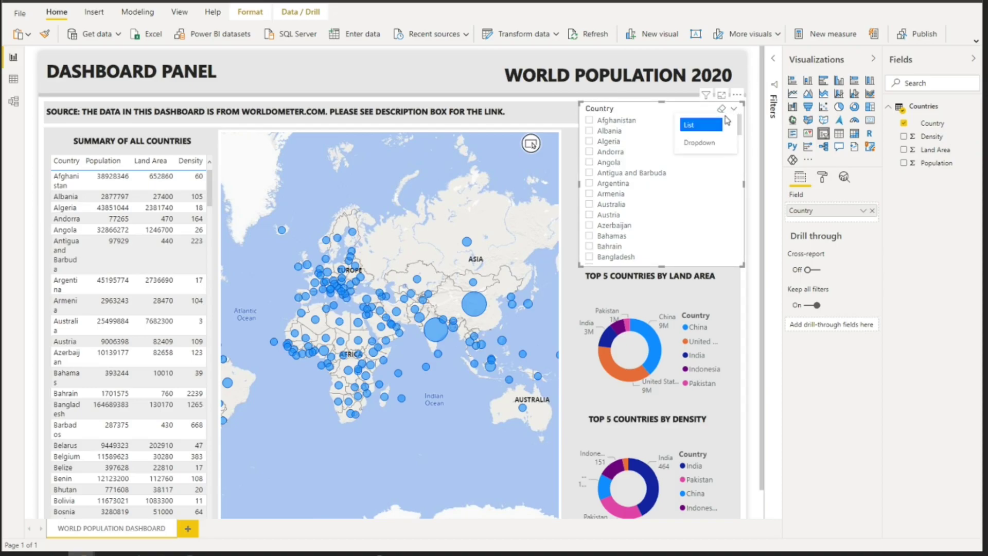
pyautogui.click(708, 144)
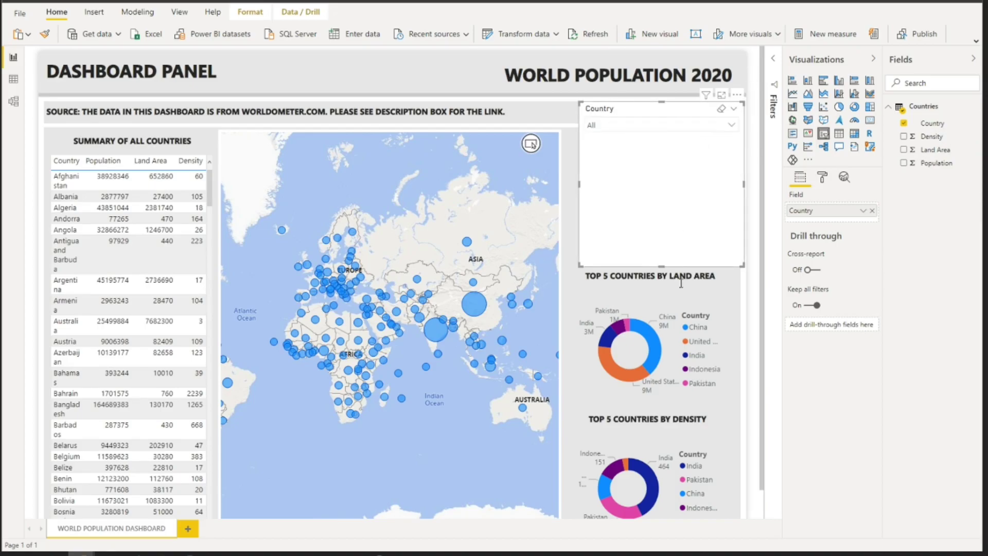
# - Turn off the slicer's header and background, and shrink it to fit the right end of the source bar
pyautogui.click(823, 178)
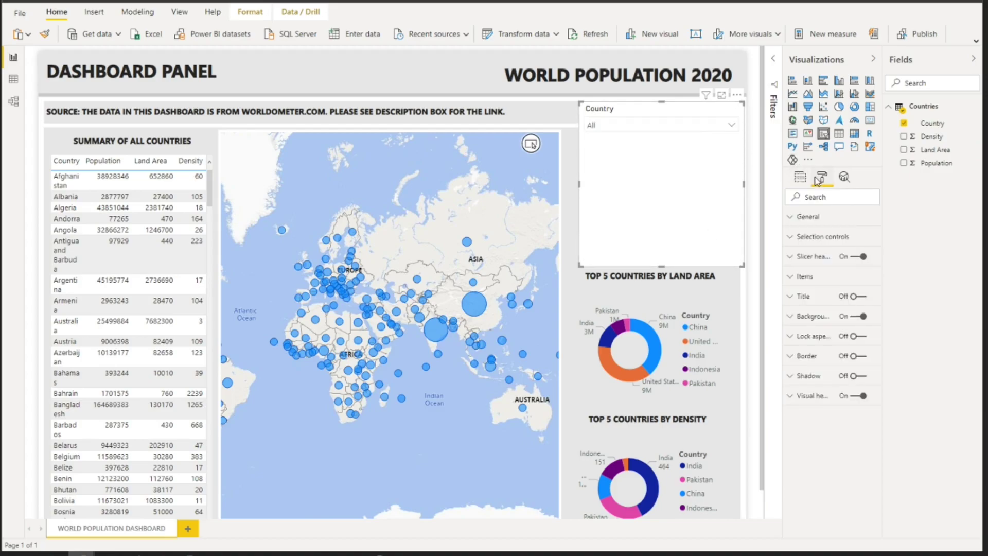
pyautogui.click(860, 260)
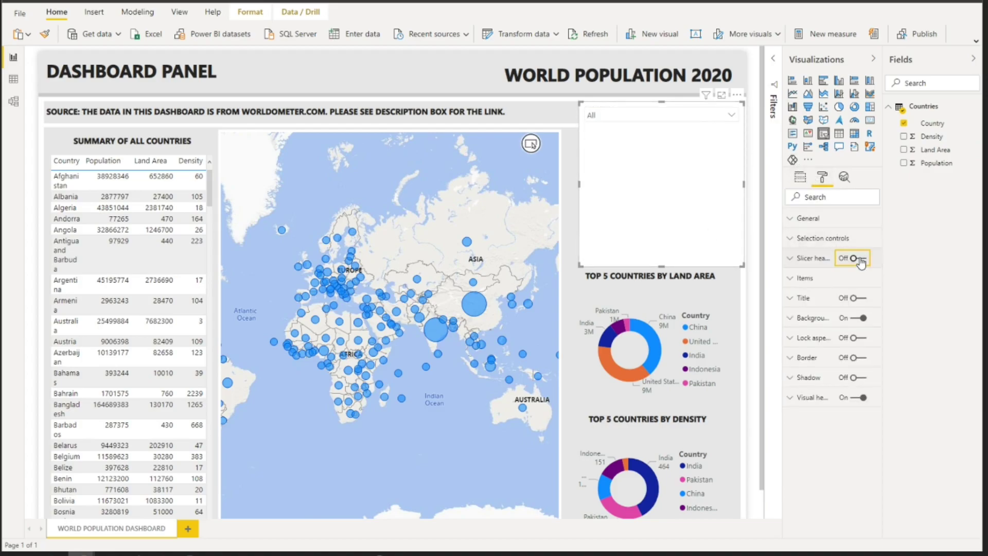
pyautogui.click(860, 319)
pyautogui.moveTo(663, 267); pyautogui.dragTo(622, 100)
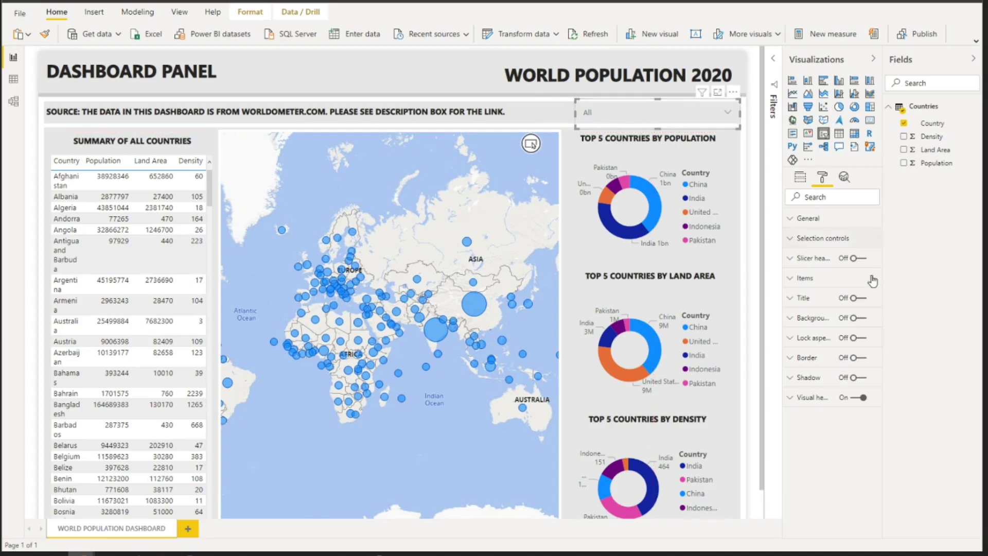
# - Give the slicer's items a white background and nudge the slicer down to sit within the source bar
pyautogui.click(800, 279)
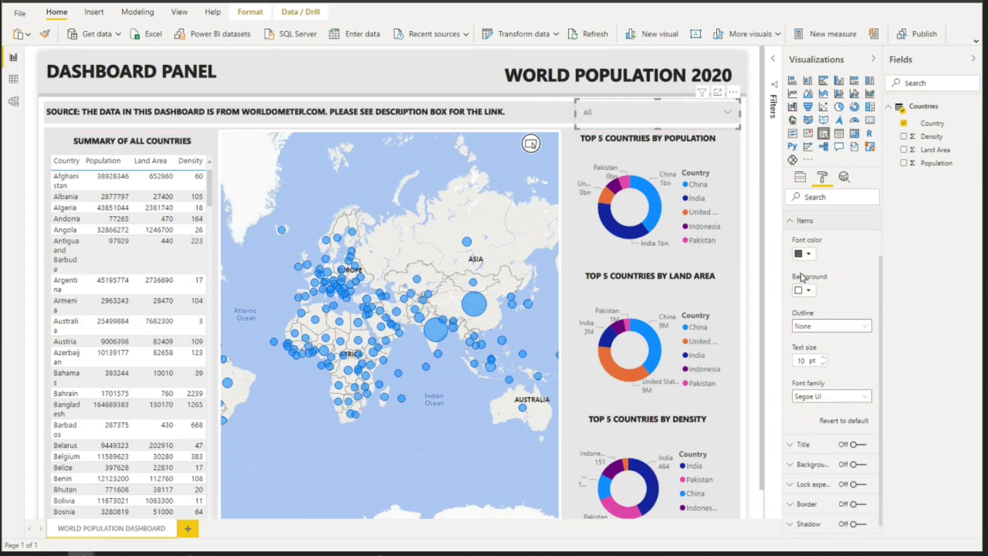
pyautogui.click(810, 292)
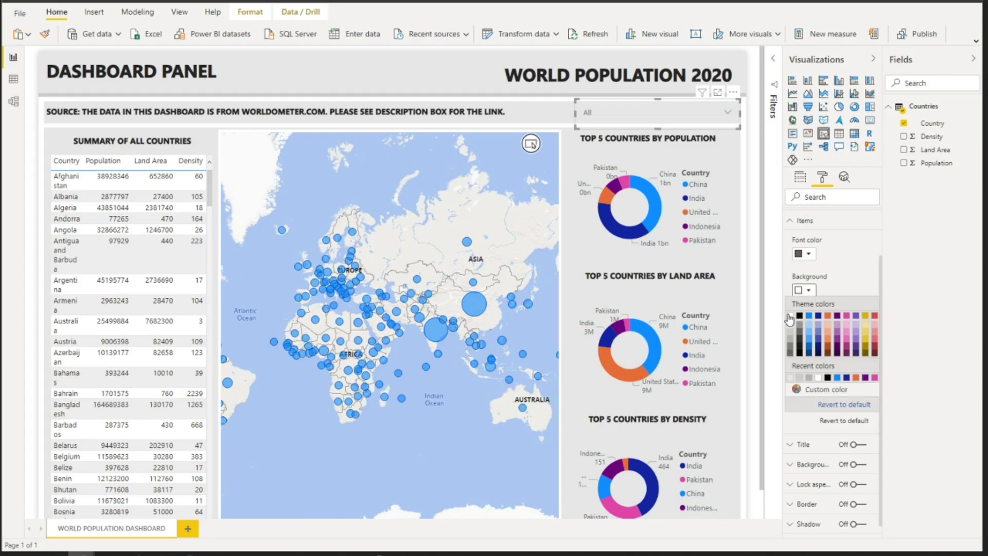
pyautogui.click(790, 316)
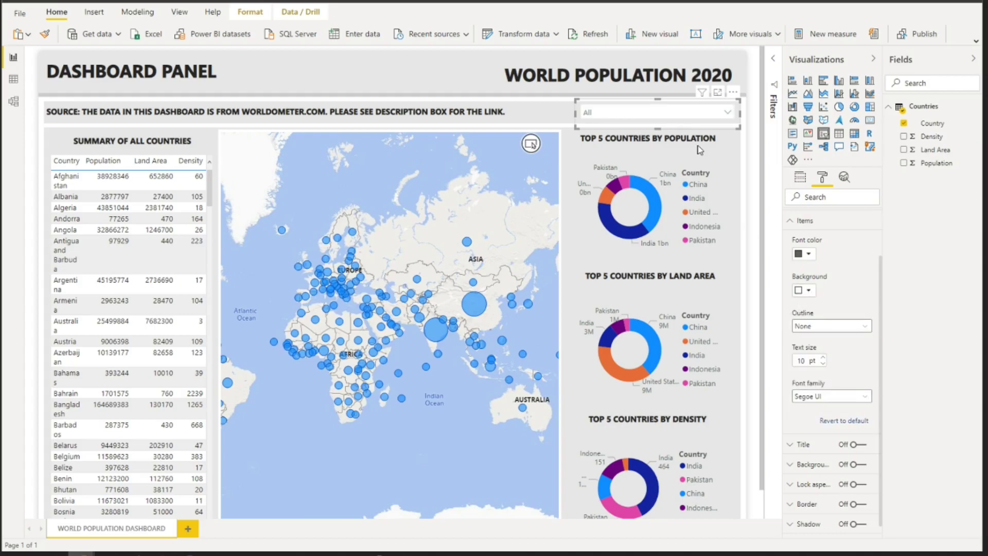
pyautogui.press('Down')
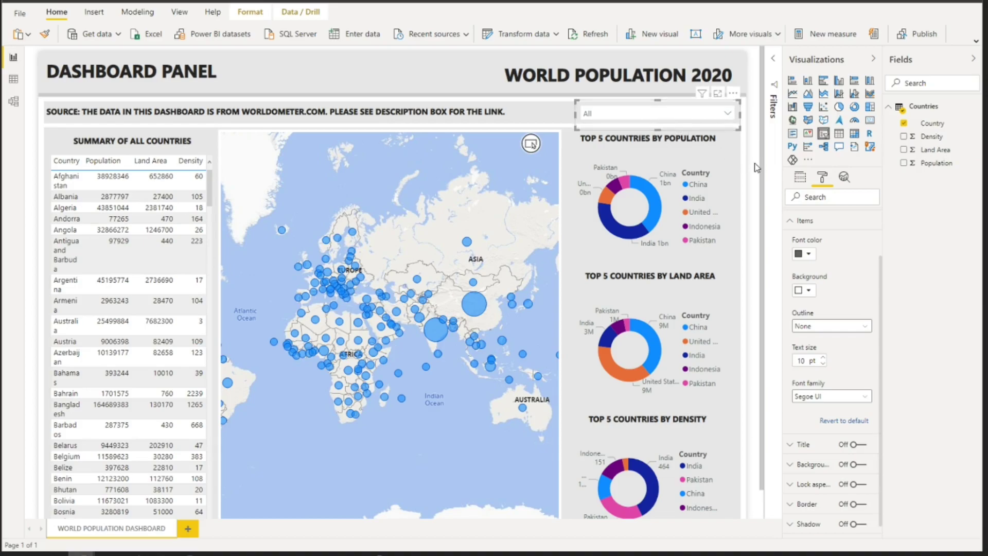
pyautogui.click(755, 164)
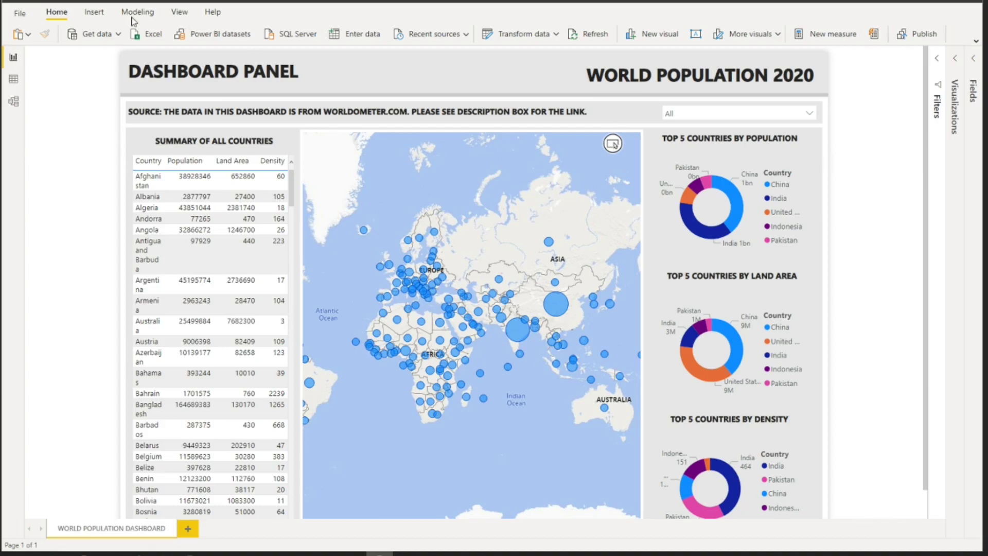
# - Insert icon images beside the "WORLD POPULATION 2020" title, the table heading and the source note, shifting the texts to make room
pyautogui.click(96, 14)
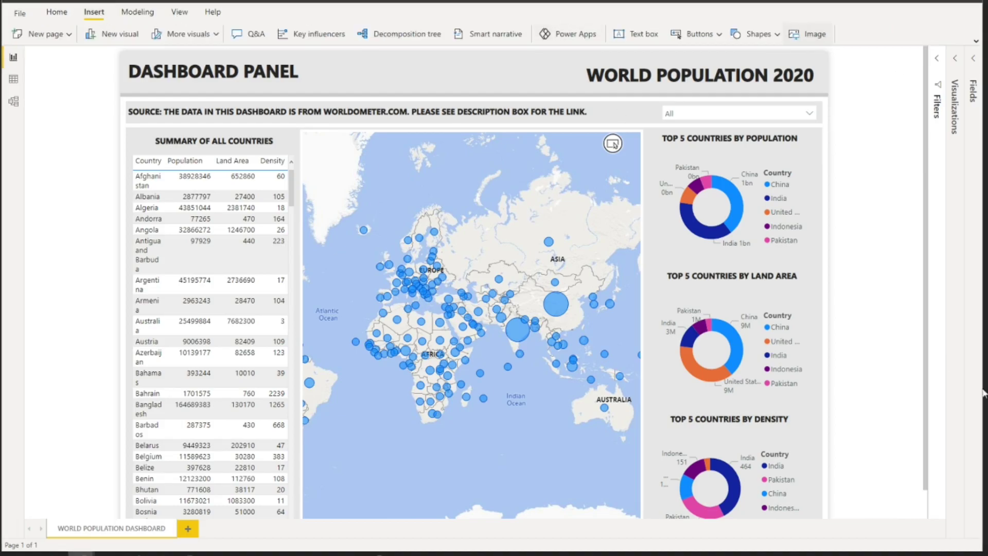
pyautogui.moveTo(618, 175); pyautogui.dragTo(698, 154)
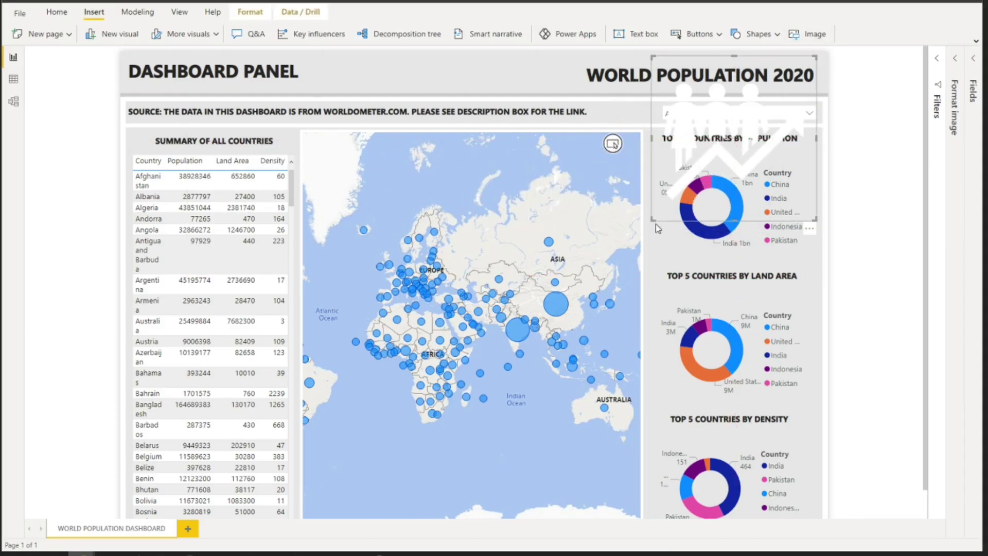
pyautogui.moveTo(652, 220); pyautogui.dragTo(782, 93)
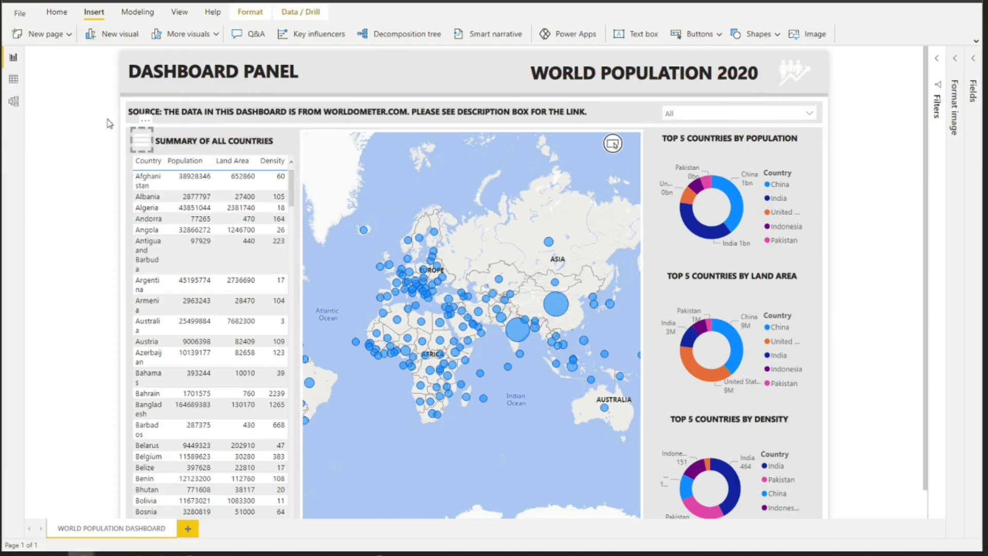
pyautogui.click(647, 111)
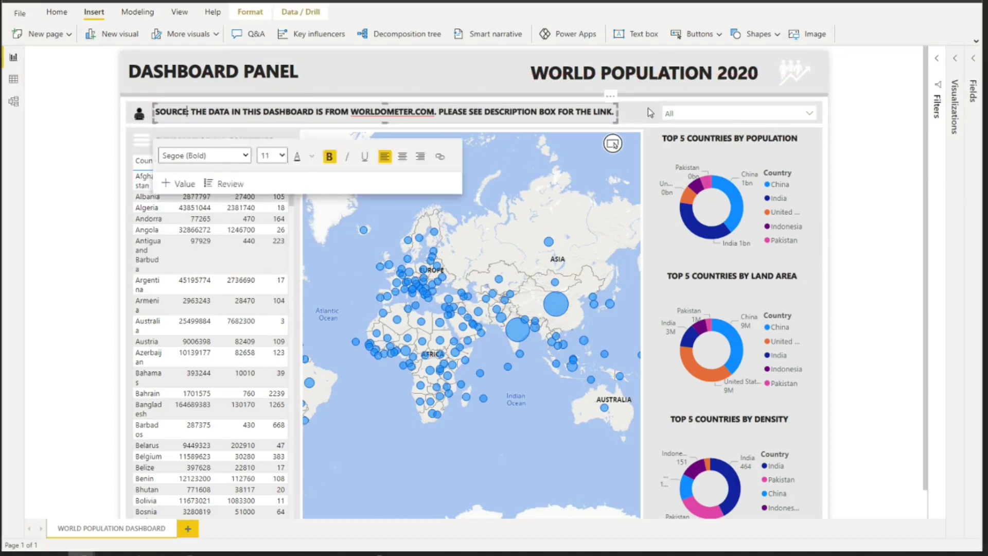
pyautogui.click(138, 112)
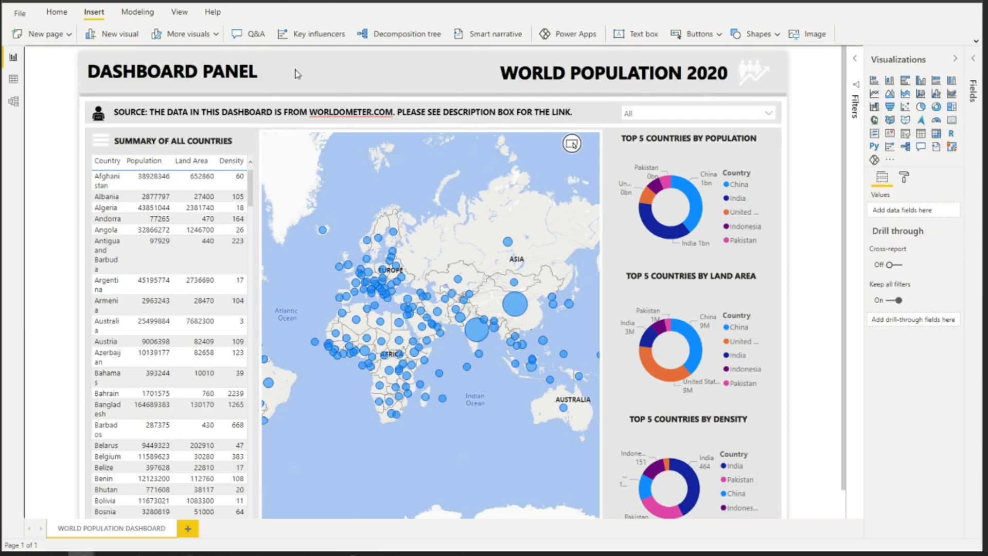
# - Set the header rectangle's background to the custom color 003b46
pyautogui.click(753, 87)
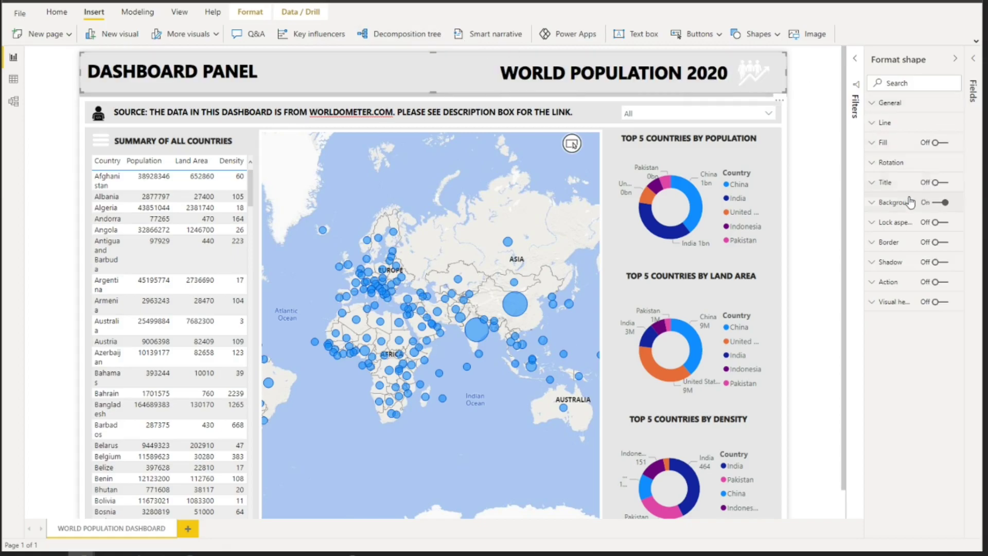
pyautogui.click(926, 202)
pyautogui.click(891, 235)
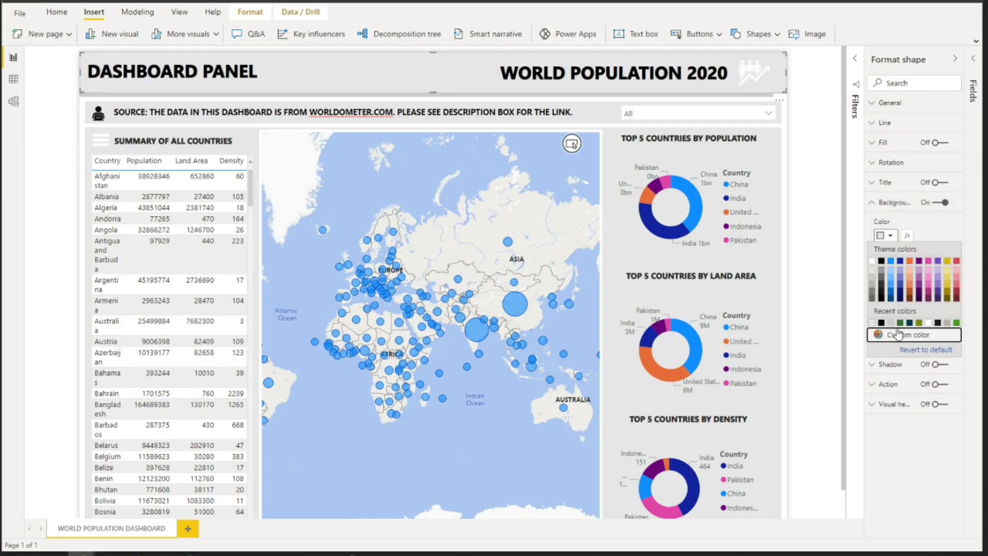
pyautogui.click(917, 333)
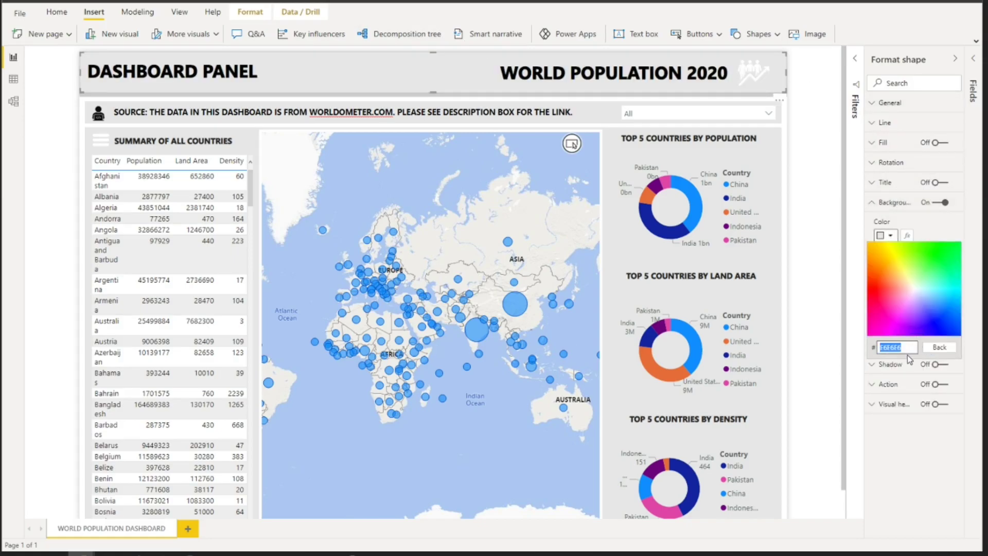
pyautogui.write('003b46')
pyautogui.press('Return')
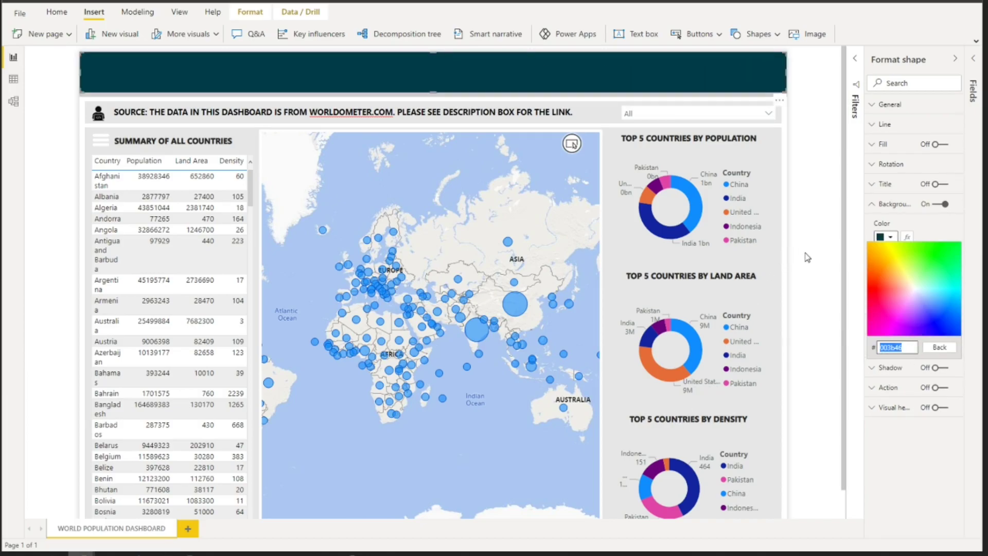
# - Color the "DASHBOARD PANEL" and "WORLD POPULATION 2020" header texts white
pyautogui.click(95, 77)
pyautogui.tripleClick(131, 72)
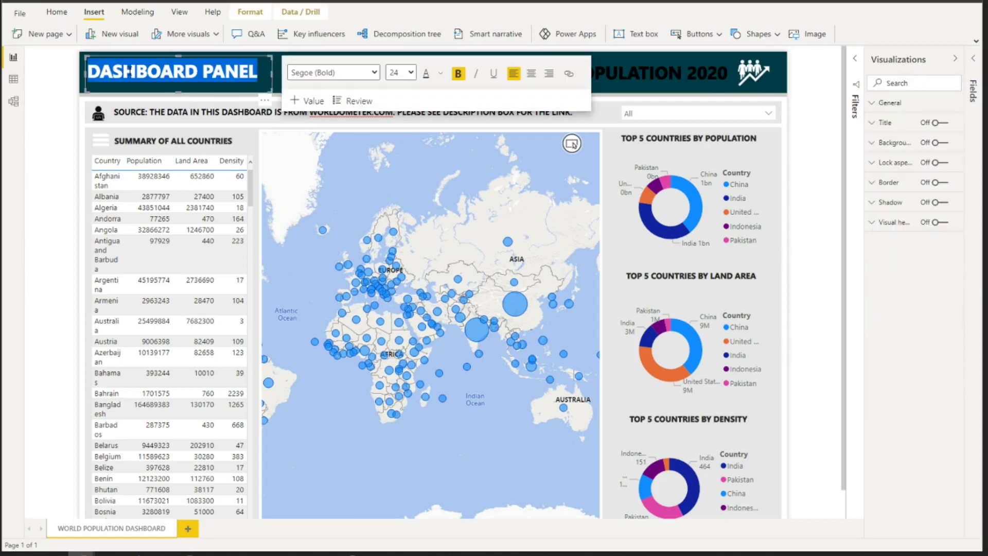
pyautogui.click(440, 73)
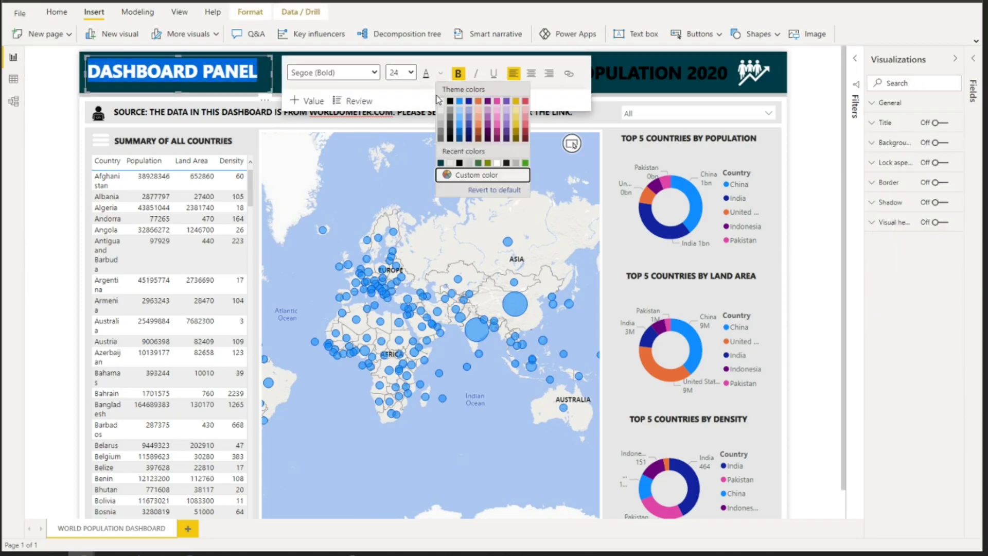
pyautogui.click(441, 101)
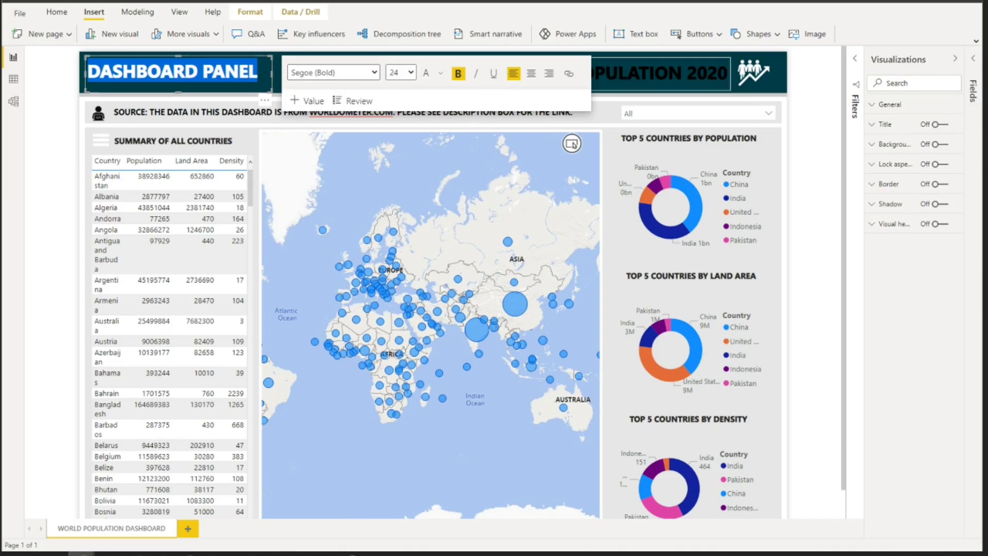
pyautogui.tripleClick(656, 74)
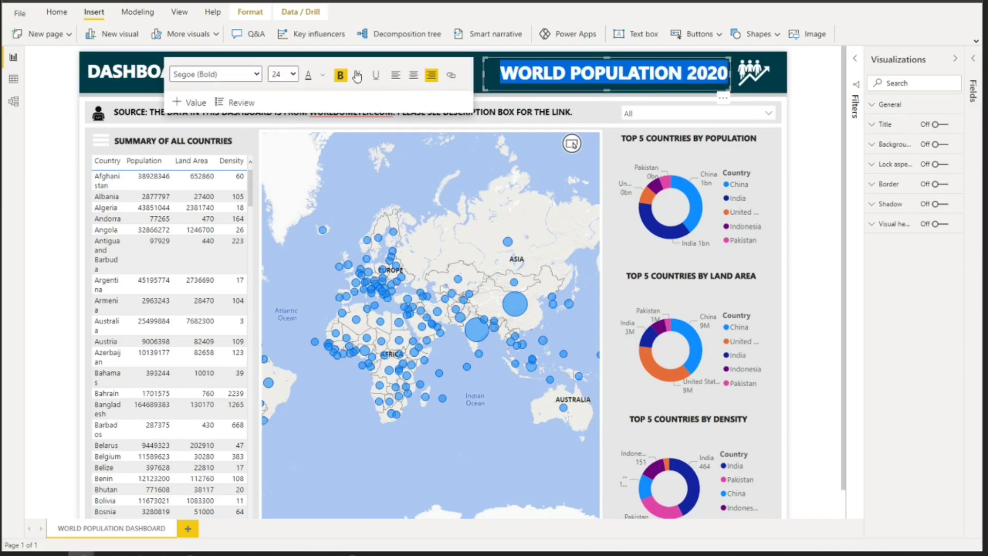
pyautogui.click(324, 75)
pyautogui.click(323, 104)
pyautogui.click(813, 103)
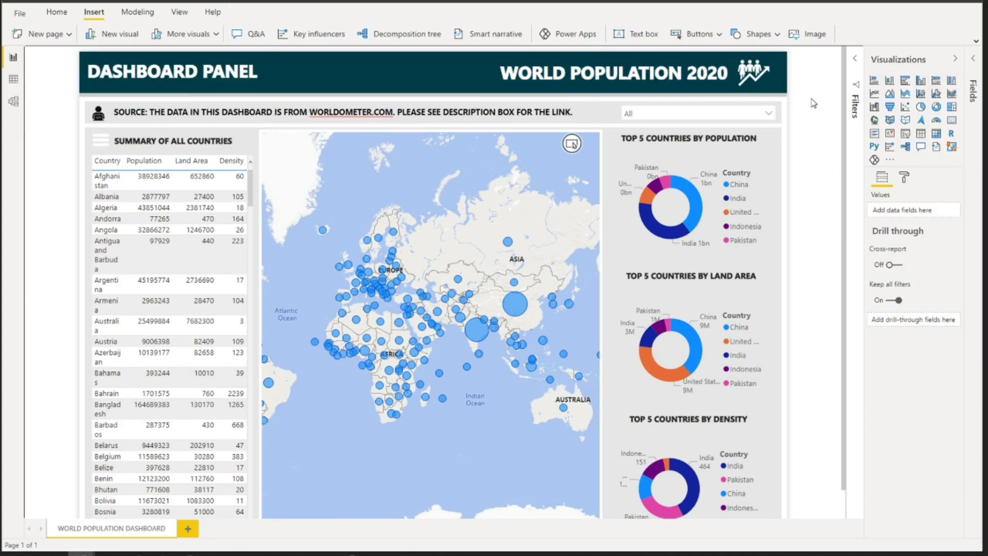
# - Set the thin strip beneath the header to the custom background color 007a87
pyautogui.click(577, 96)
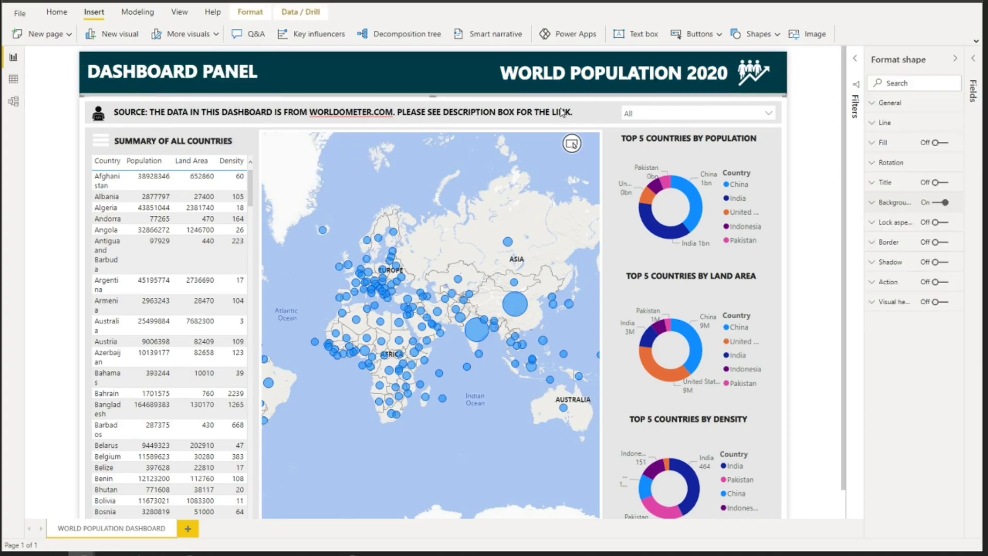
pyautogui.click(906, 203)
pyautogui.click(888, 236)
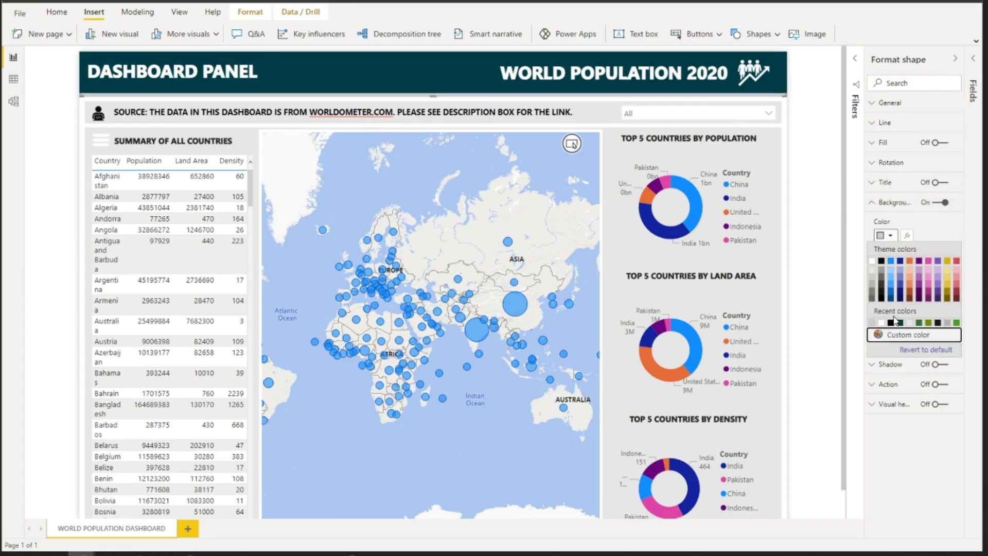
pyautogui.click(899, 334)
pyautogui.write('007a87')
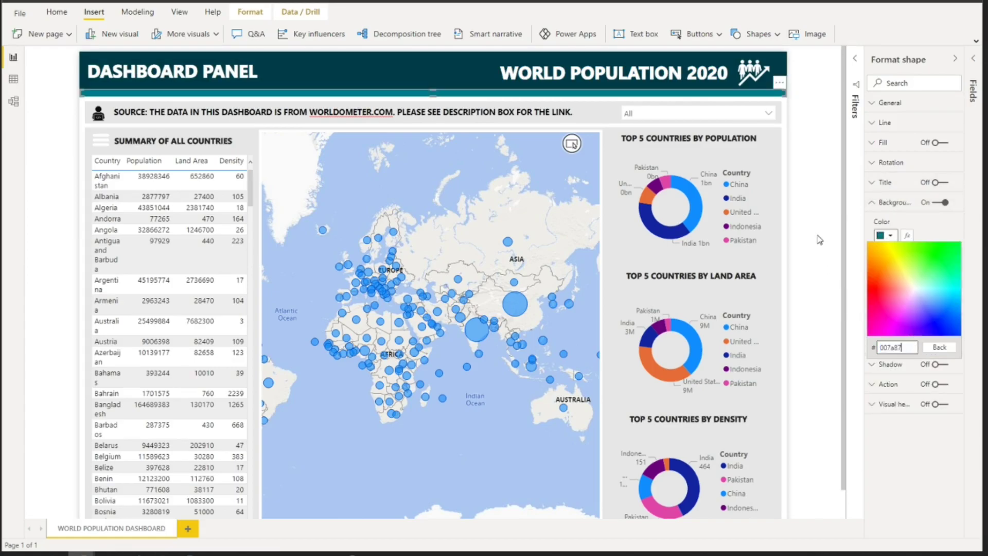
pyautogui.click(814, 177)
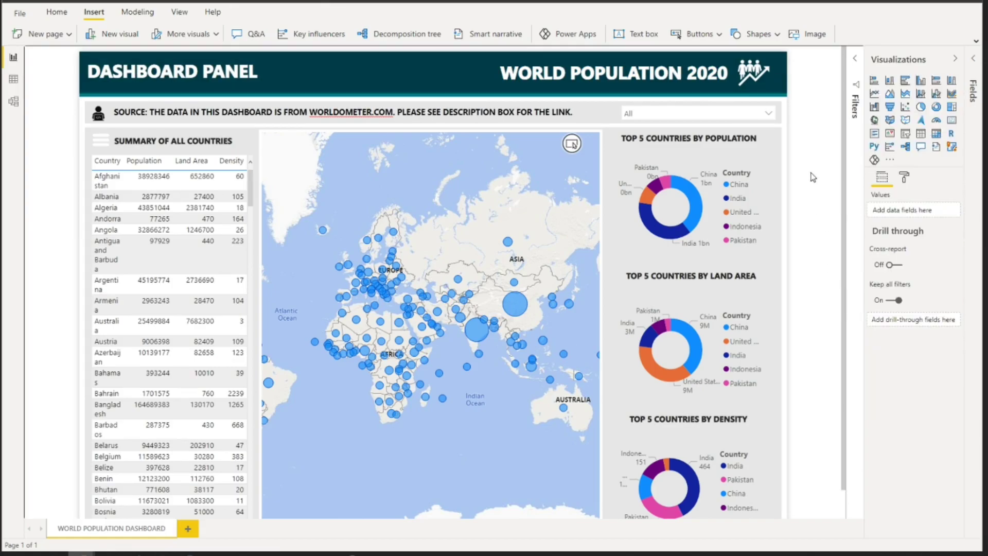
# - Set the page background color to black with 0% transparency
pyautogui.click(904, 177)
pyautogui.click(905, 258)
pyautogui.click(890, 300)
pyautogui.click(882, 349)
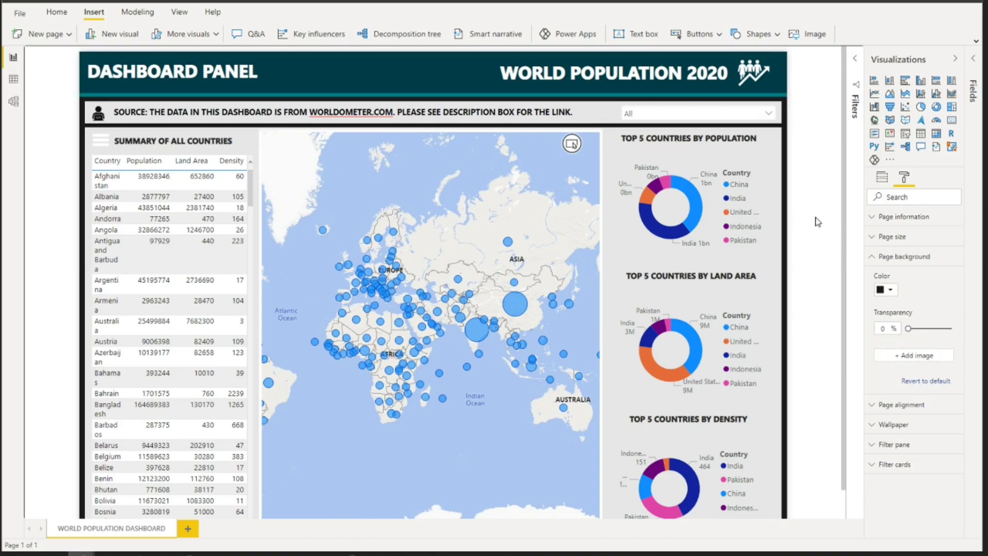
pyautogui.click(792, 263)
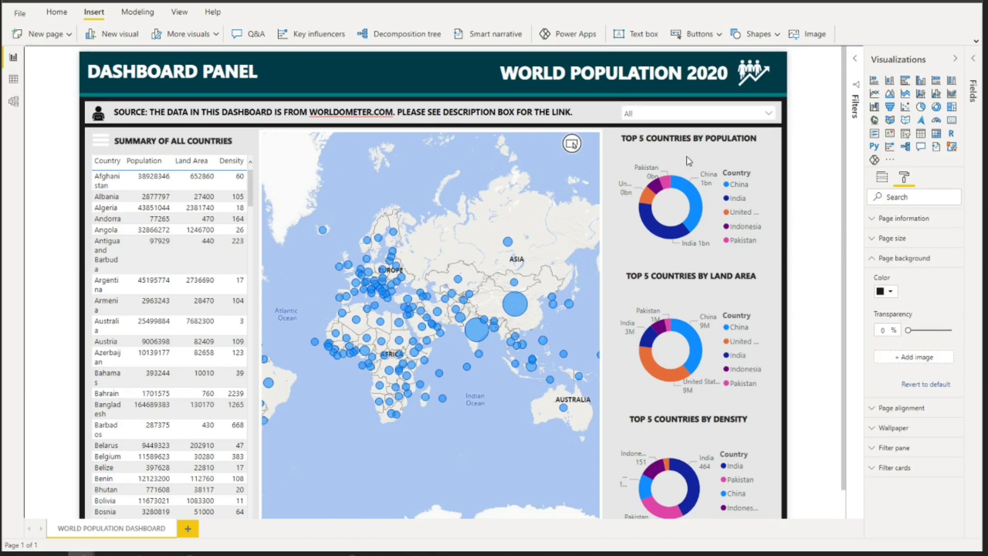
# - Change the source bar's background to a custom olive-green color
pyautogui.click(489, 106)
pyautogui.click(893, 203)
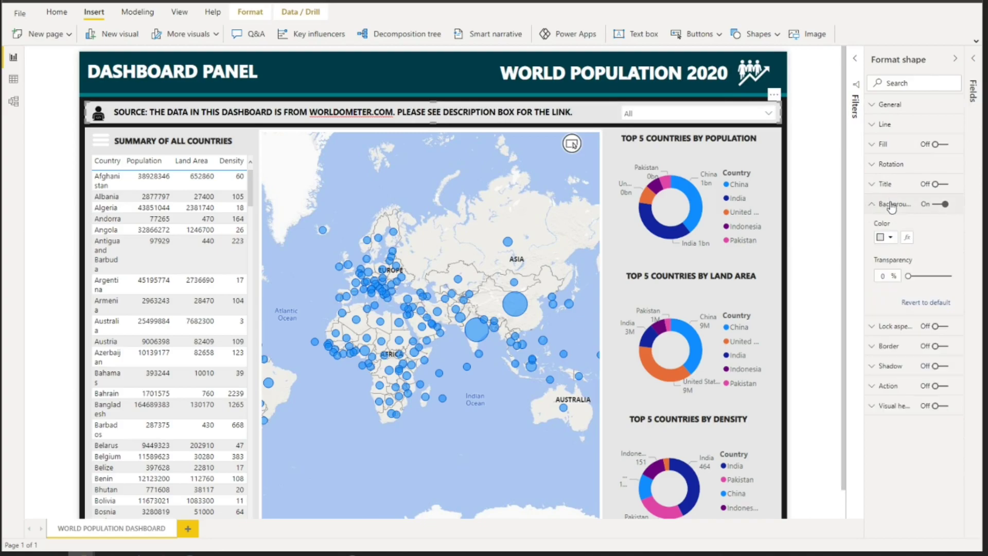
pyautogui.click(887, 237)
pyautogui.click(887, 237)
pyautogui.click(886, 237)
pyautogui.click(900, 339)
pyautogui.doubleClick(911, 347)
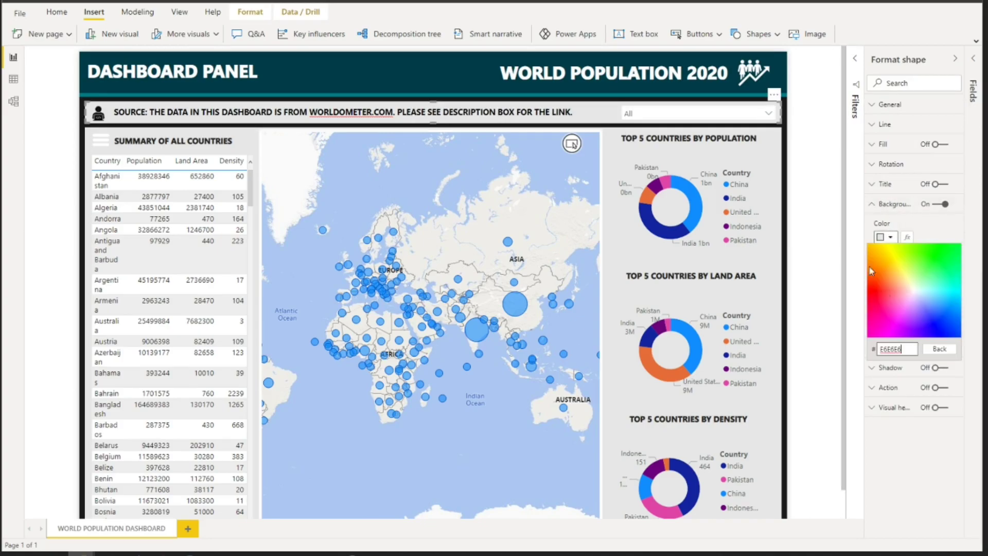
pyautogui.write('aebd38')
pyautogui.click(808, 185)
# - Change the background of the panel behind the country table and map to the recently used teal
pyautogui.click(264, 131)
pyautogui.click(893, 202)
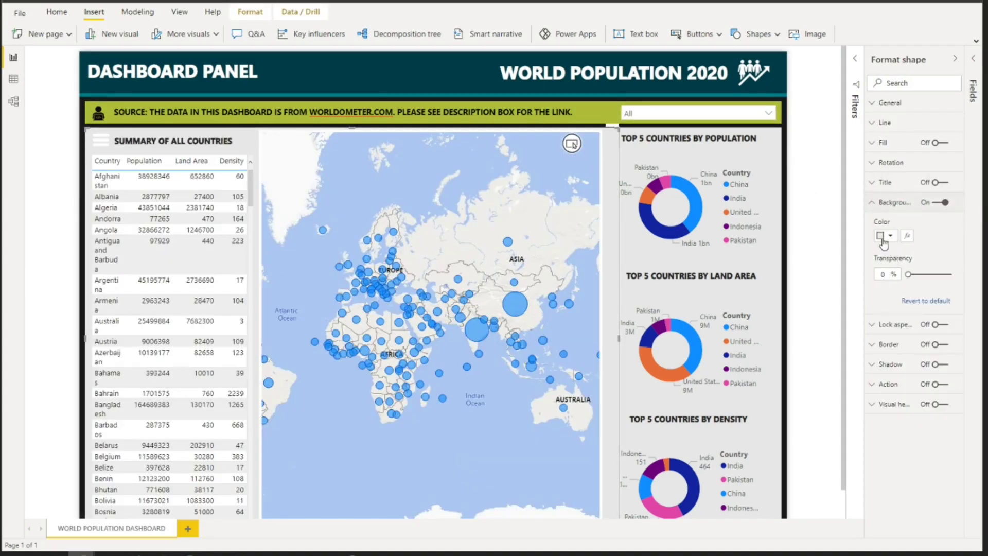
pyautogui.click(886, 235)
pyautogui.click(909, 323)
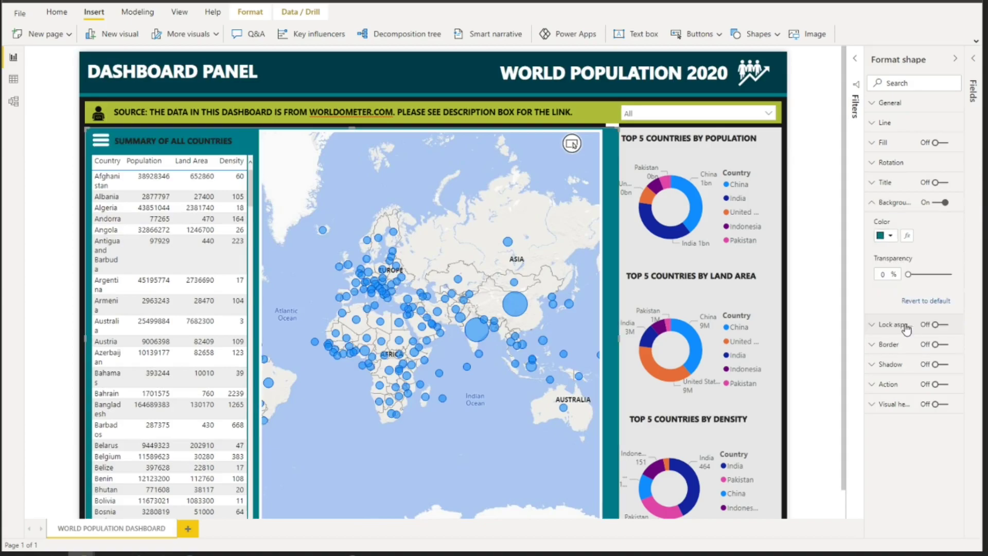
# - Narrow the teal panel slightly at its border with the donut charts and widen the map to fill it
pyautogui.moveTo(620, 342)
pyautogui.mouseDown()
pyautogui.moveTo(607, 341)
pyautogui.moveTo(615, 342)
pyautogui.mouseUp()
pyautogui.click(774, 259)
pyautogui.click(603, 337)
# - Change the background of the panel behind the donut charts to dark gray
pyautogui.click(890, 219)
pyautogui.click(781, 151)
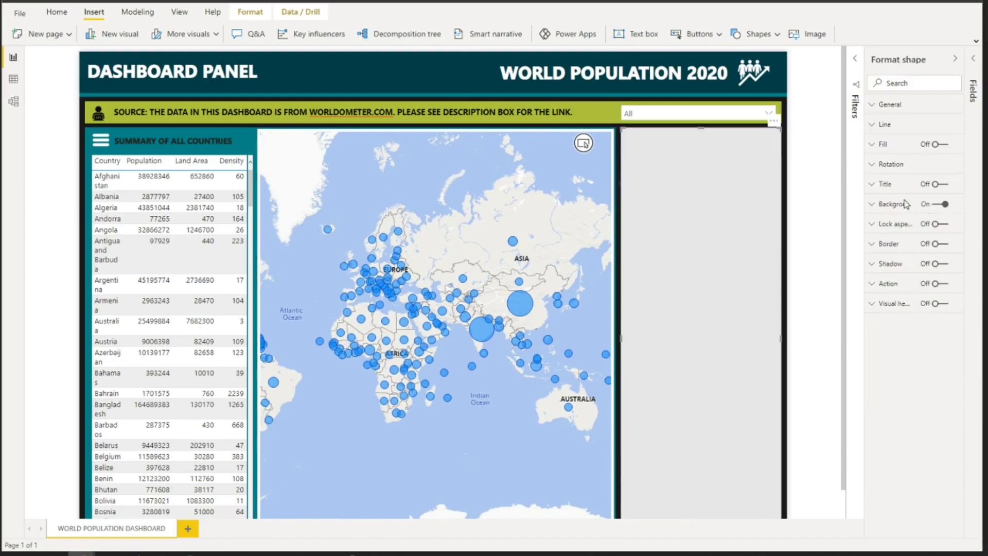
pyautogui.click(796, 225)
# - Set the font color of the three Top 5 Countries headings to white
pyautogui.click(618, 138)
pyautogui.click(691, 276)
pyautogui.click(447, 285)
pyautogui.tripleClick(688, 419)
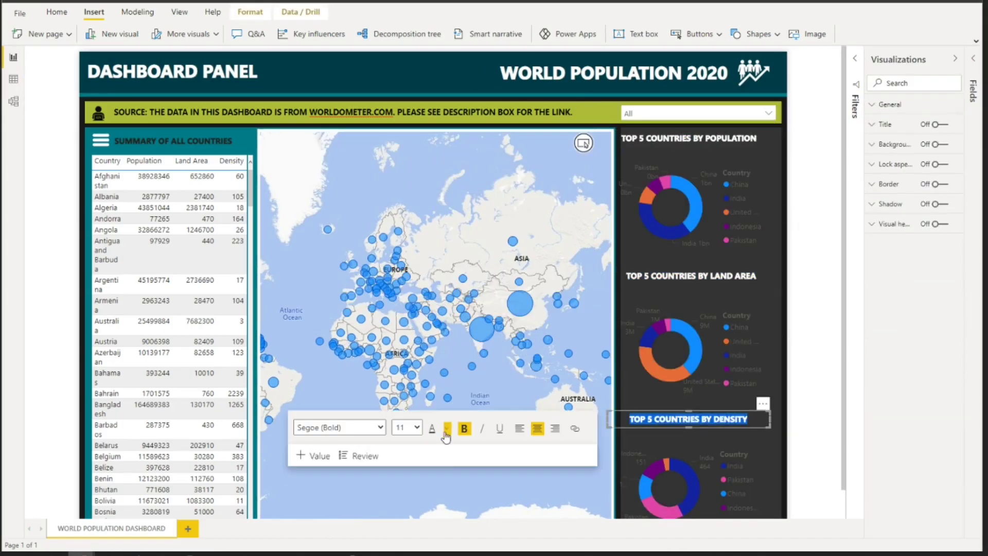
pyautogui.click(799, 296)
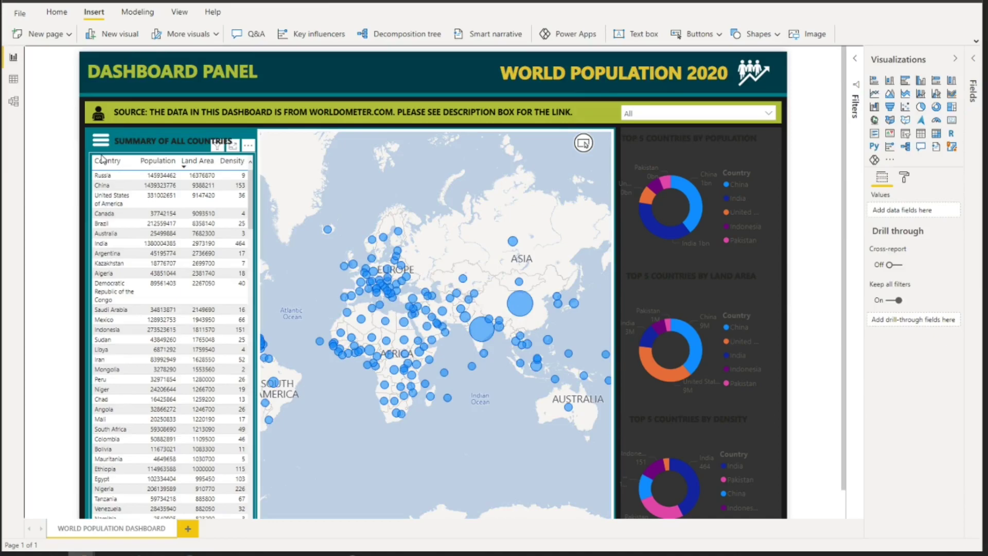
# - Set the country table's style to None
pyautogui.click(103, 159)
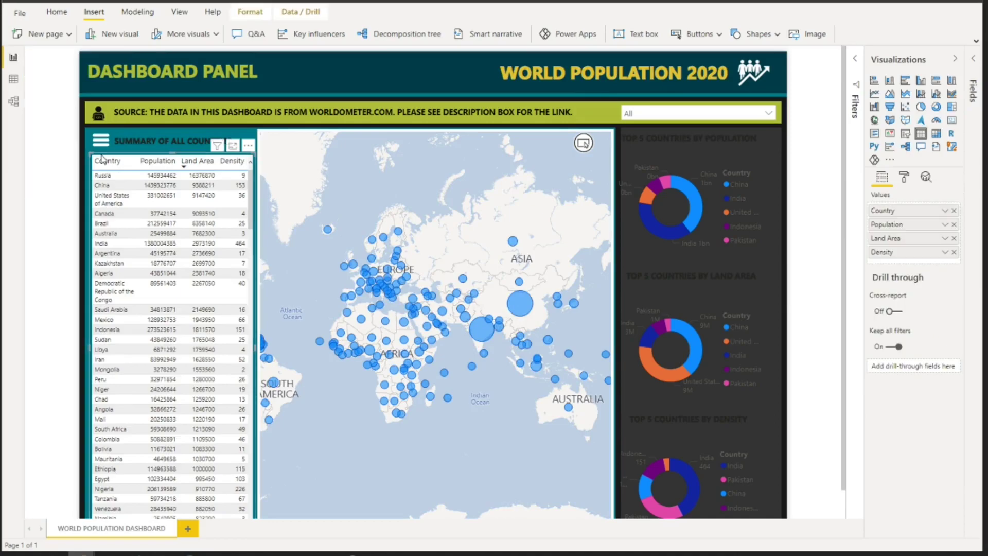
pyautogui.click(907, 179)
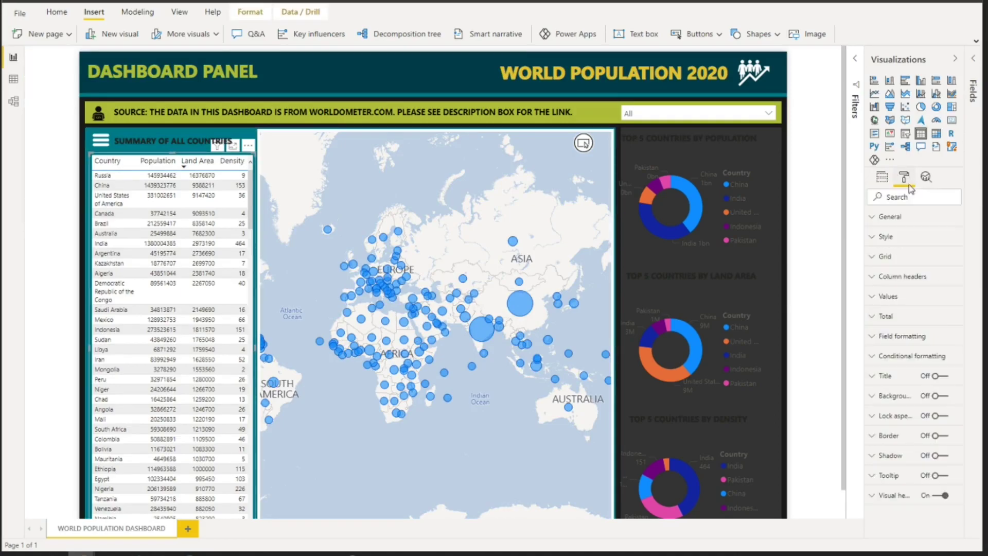
pyautogui.click(901, 242)
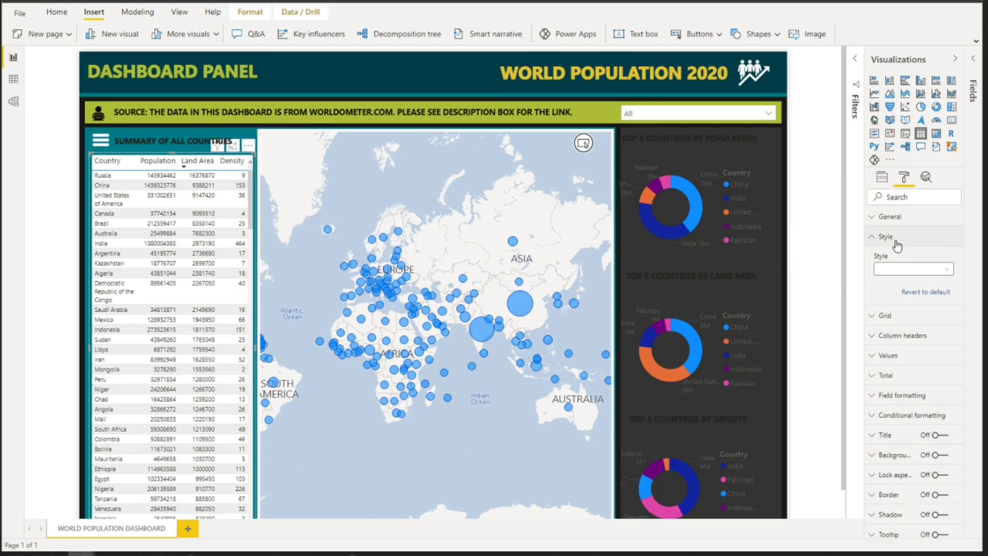
pyautogui.click(922, 270)
pyautogui.click(905, 296)
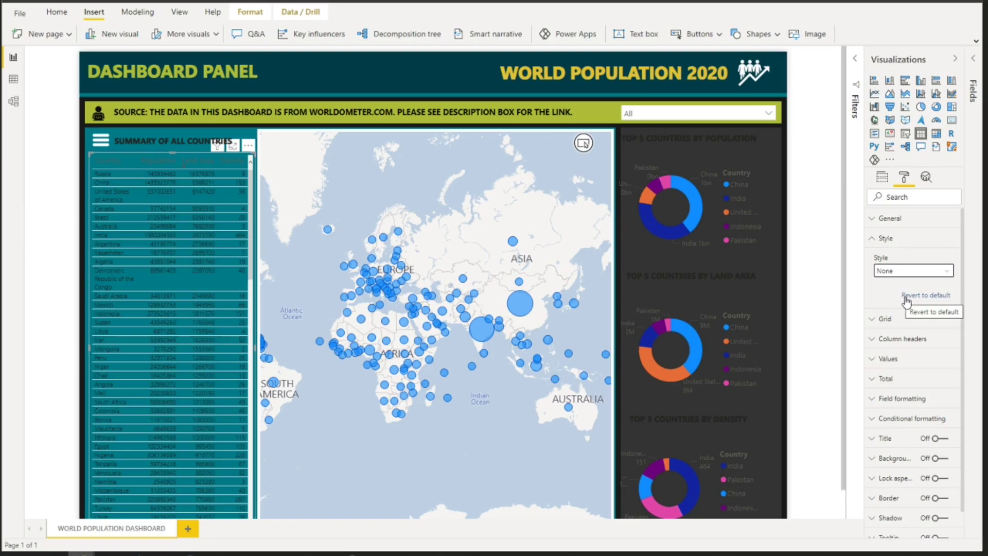
# - Give the table's column headers the recently used olive-green background and a black font color
pyautogui.click(908, 238)
pyautogui.click(898, 280)
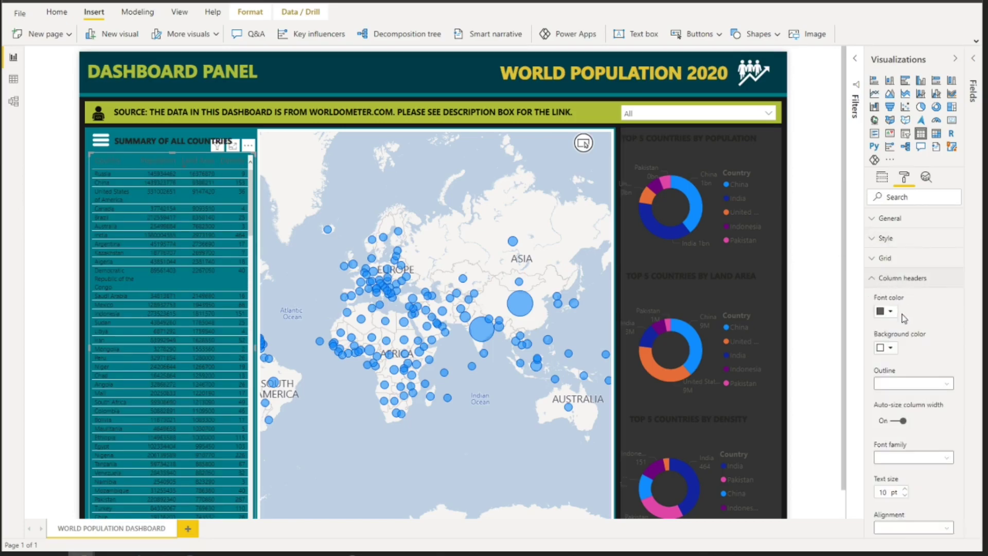
pyautogui.click(891, 348)
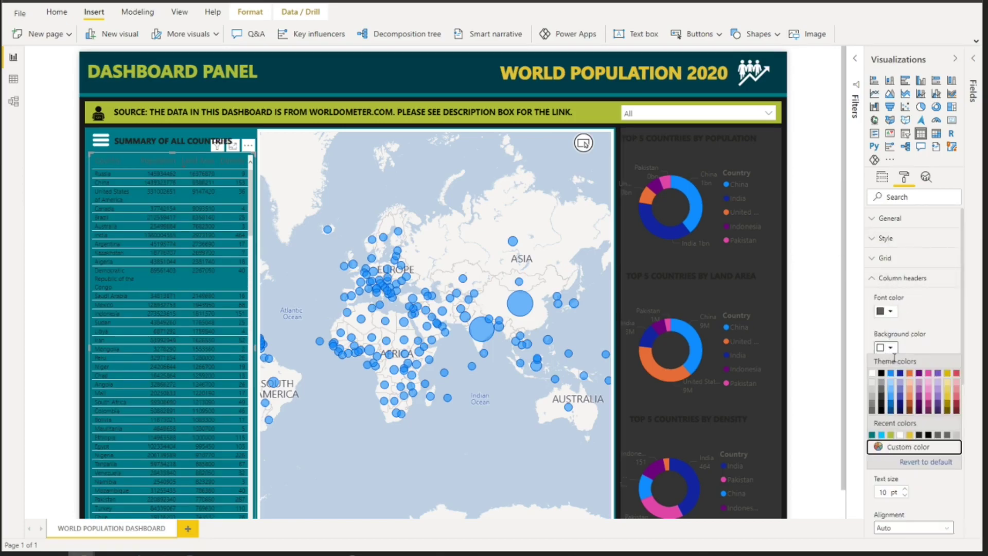
pyautogui.click(890, 435)
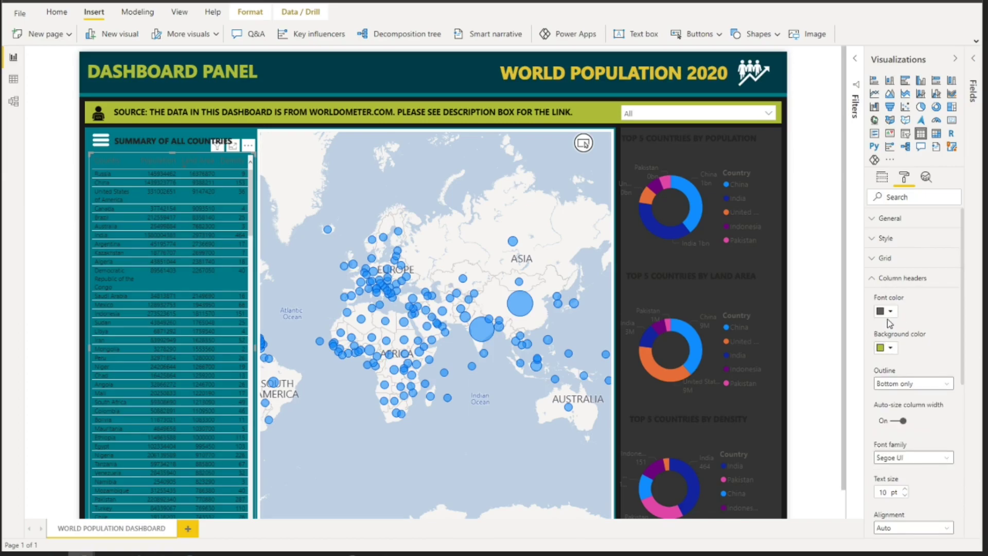
pyautogui.click(889, 344)
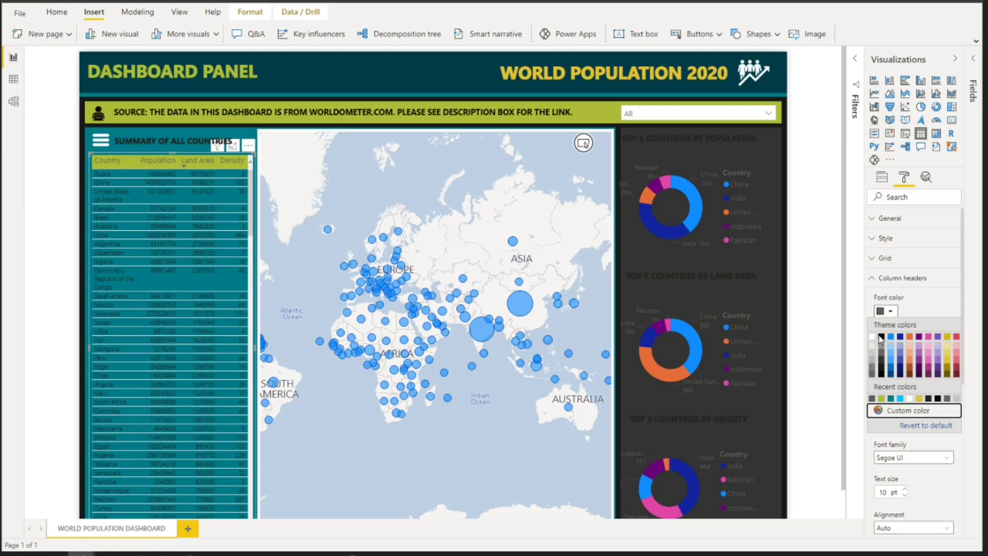
pyautogui.click(882, 337)
pyautogui.click(874, 278)
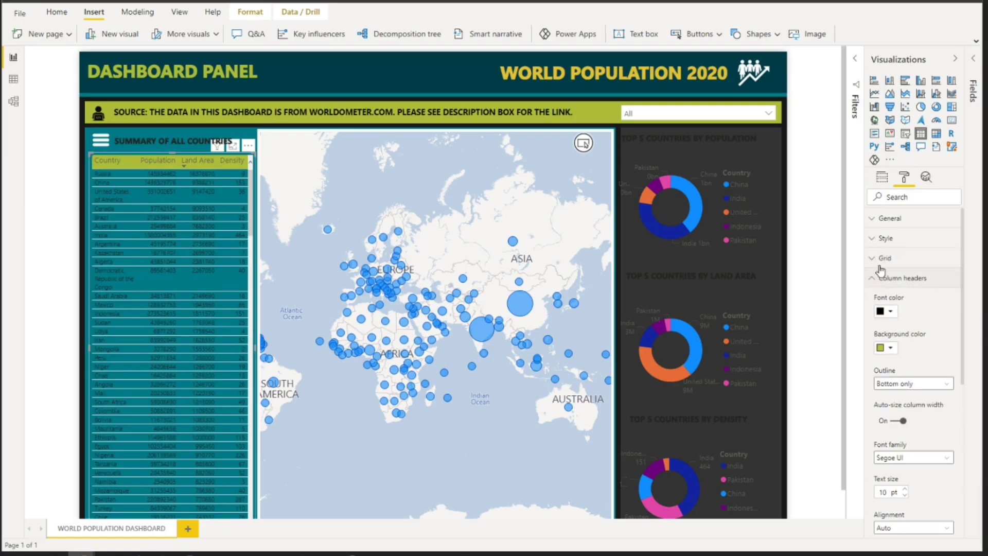
# - Set both the font color and the alternate font color of the table's values to white
pyautogui.click(873, 263)
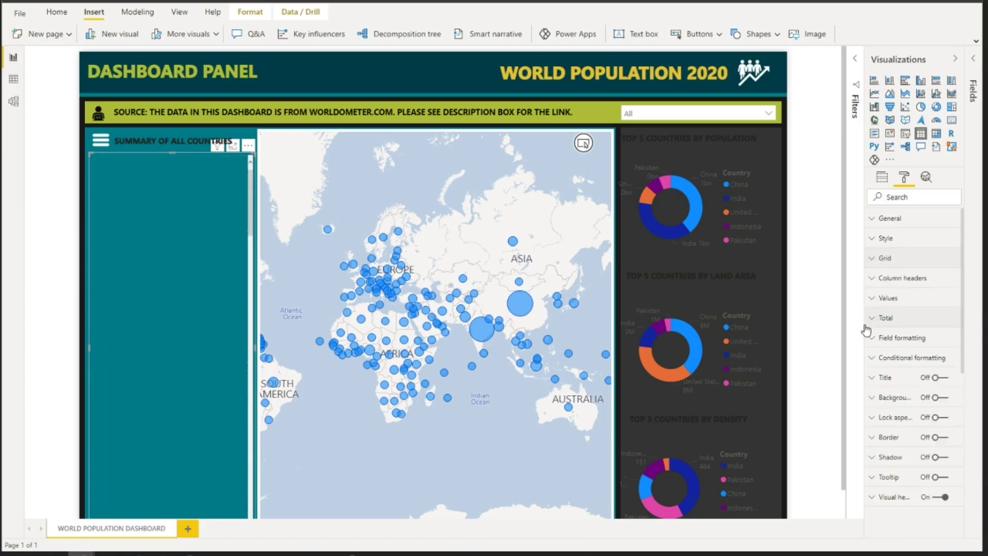
pyautogui.click(872, 298)
pyautogui.click(889, 331)
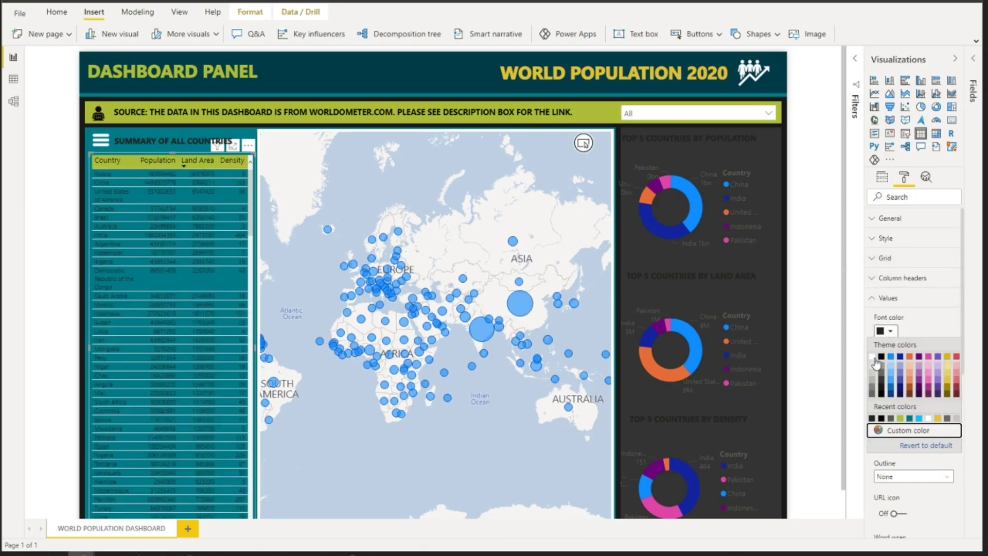
pyautogui.click(906, 418)
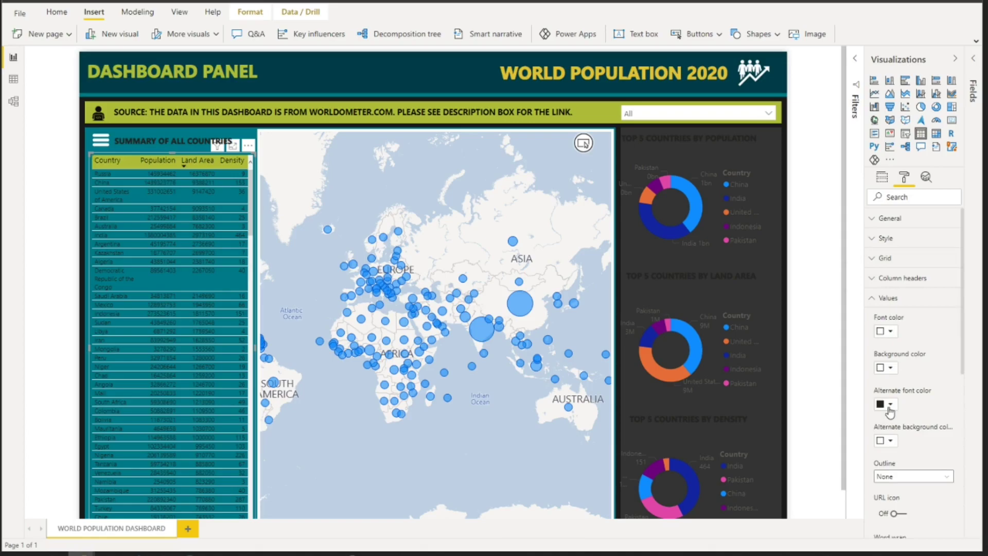
pyautogui.click(890, 404)
pyautogui.click(874, 429)
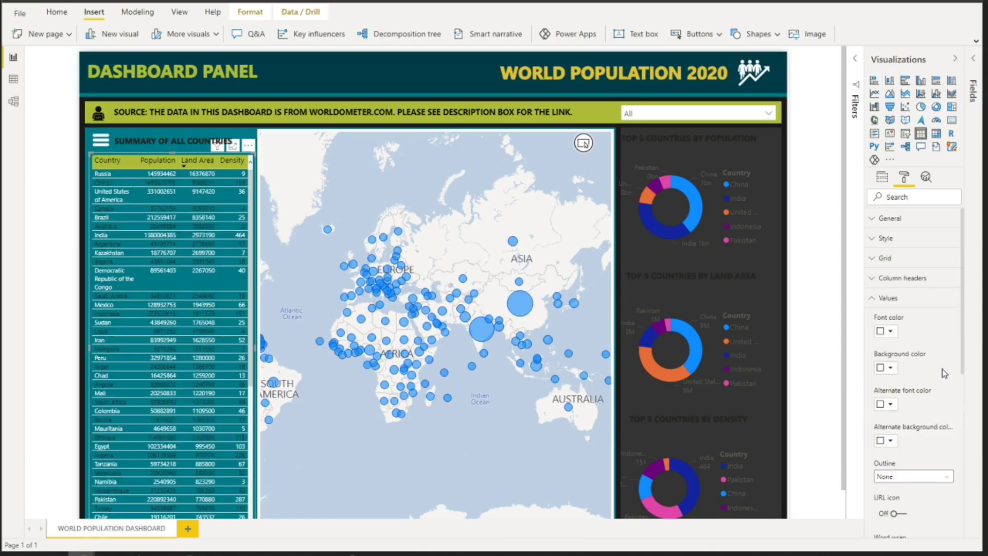
pyautogui.scroll(-4, 942, 374)
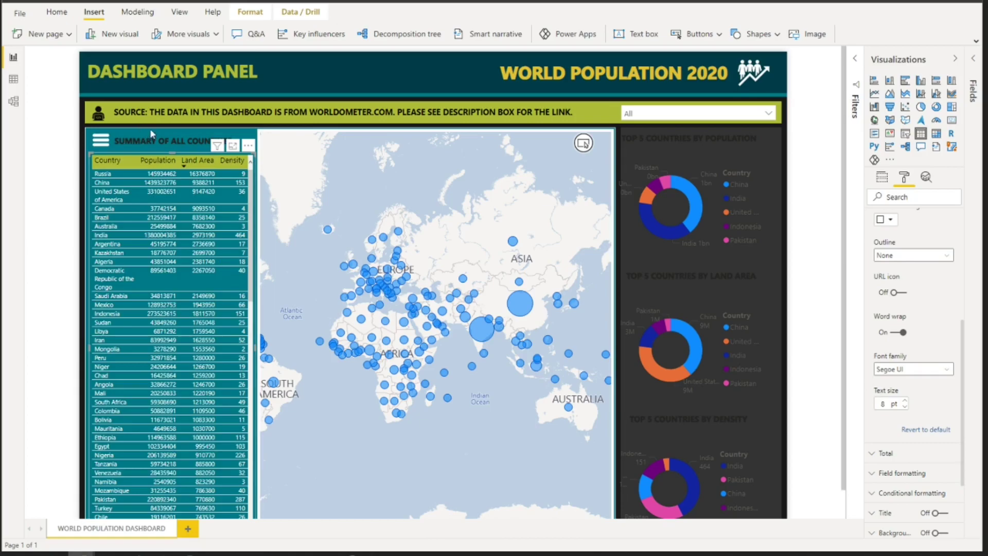
# - Change the background of the panel behind the table and map to the custom color 07575b
pyautogui.press('Tab')
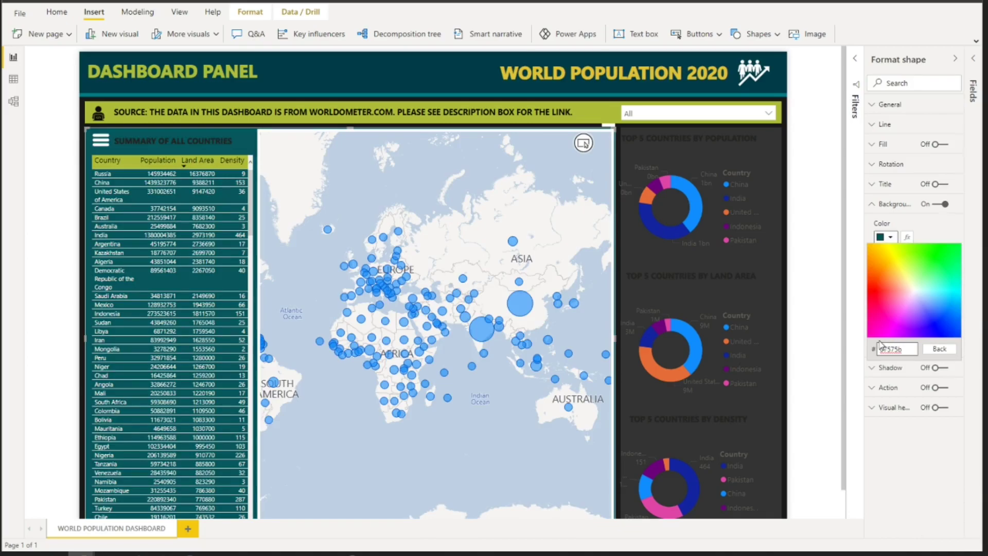
pyautogui.press('Return')
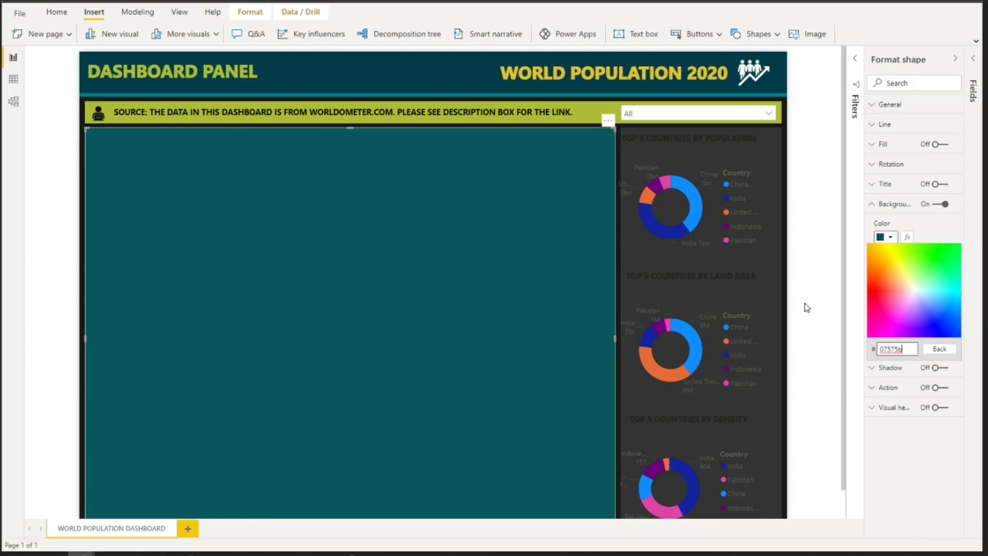
pyautogui.click(807, 307)
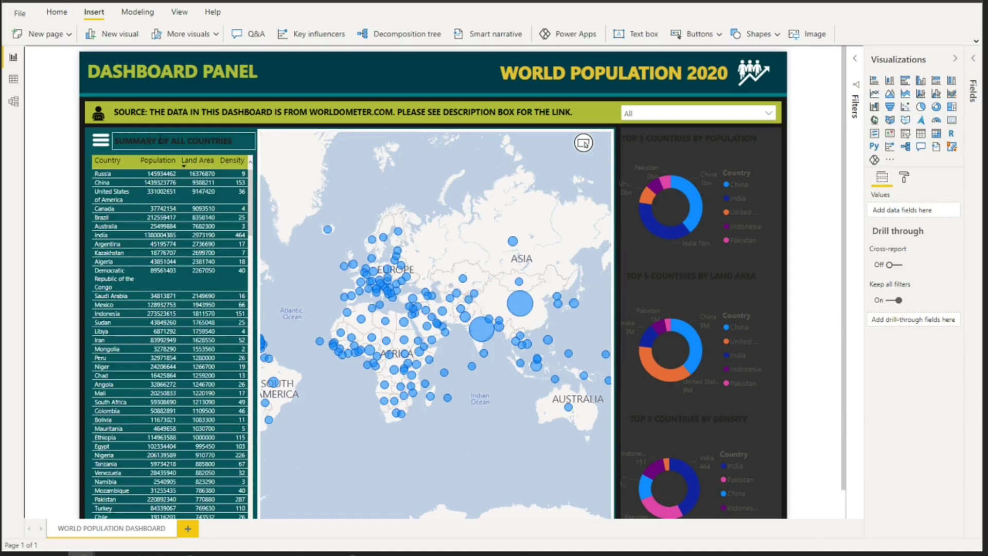
# - Change the font color of the SUMMARY OF ALL COUNTRIES heading to the recently used yellow
pyautogui.tripleClick(139, 144)
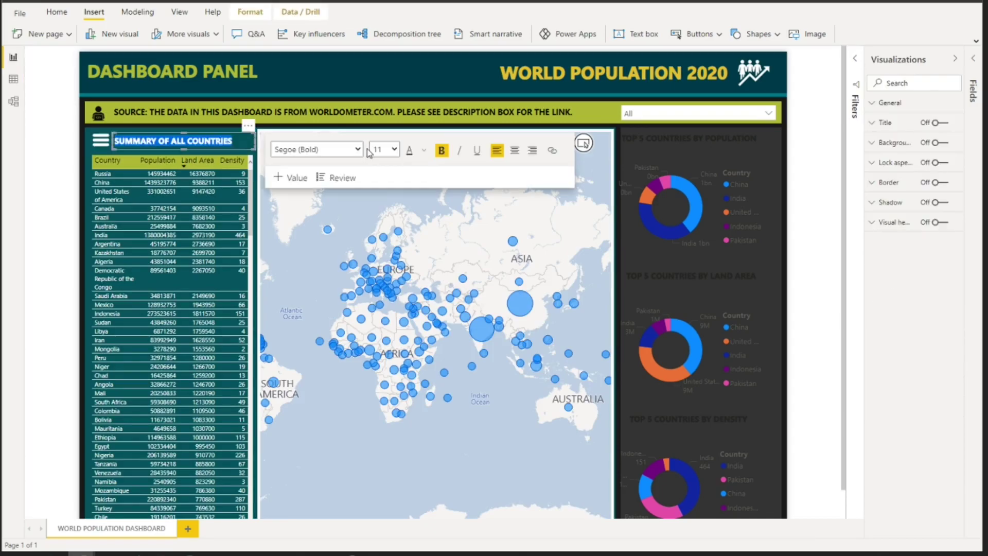
pyautogui.click(423, 150)
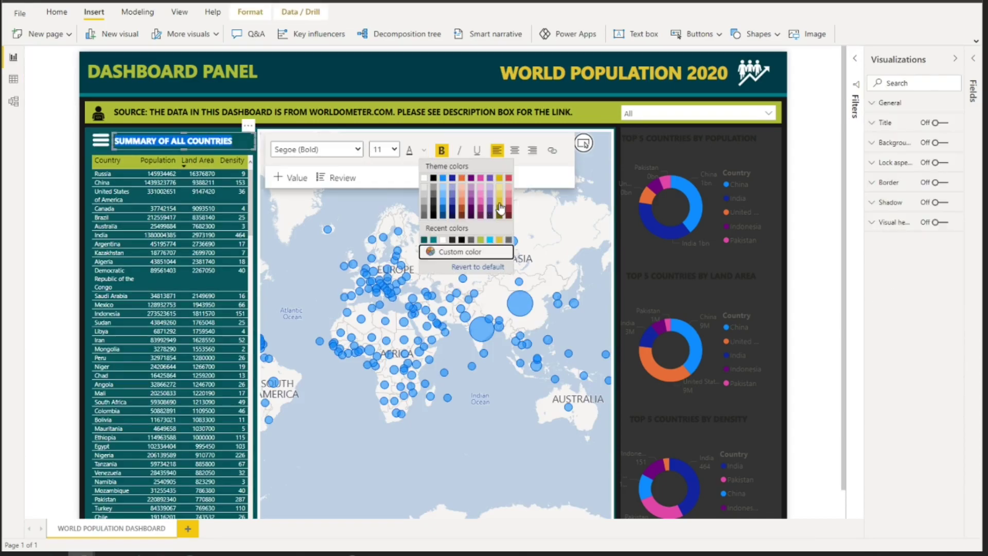
pyautogui.click(67, 178)
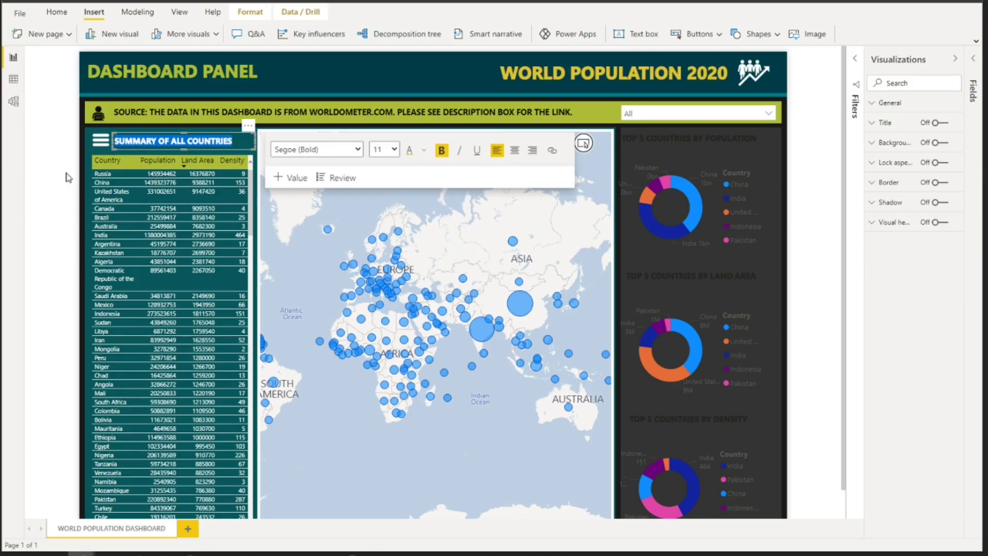
pyautogui.click(67, 178)
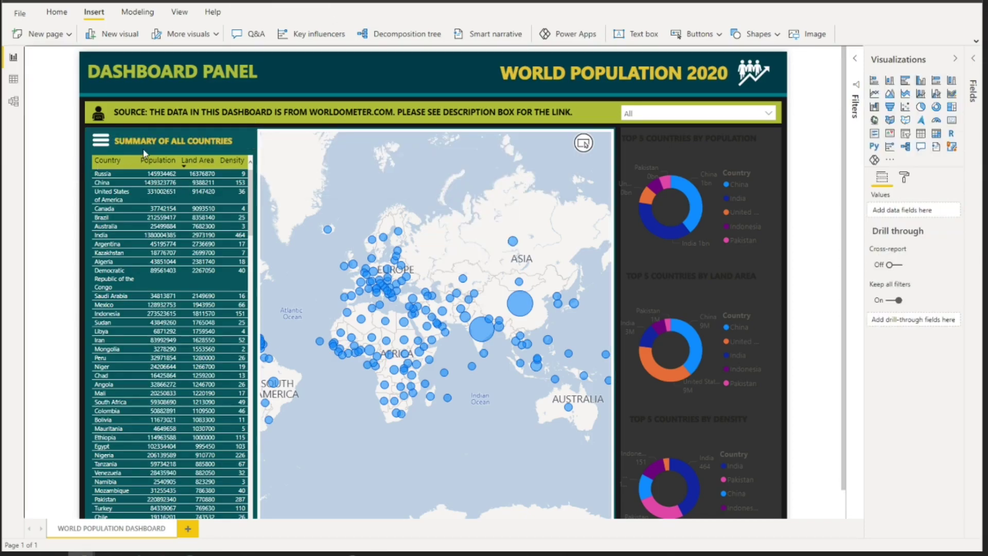
# - Set the map's theme to Aerial and turn off the map visual's background
pyautogui.click(273, 138)
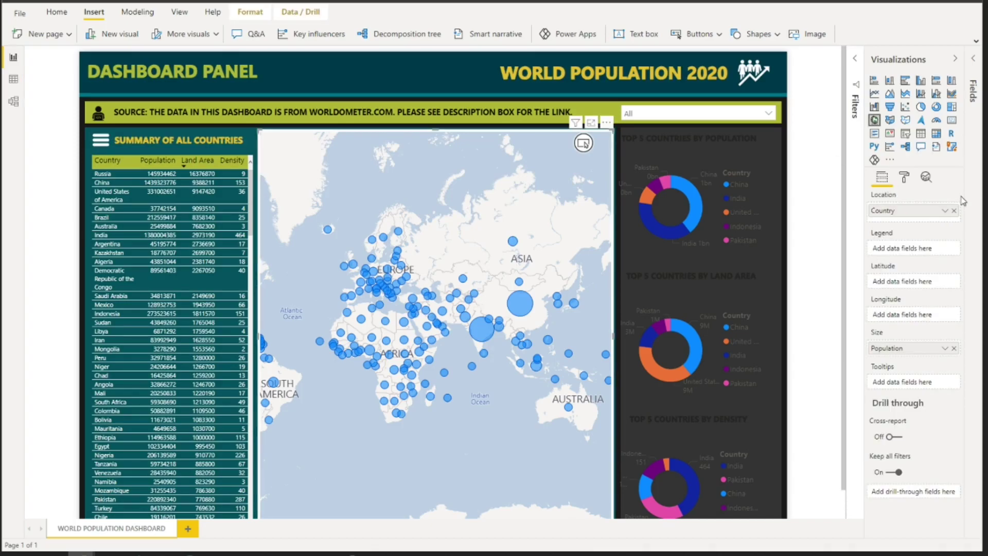
pyautogui.click(906, 178)
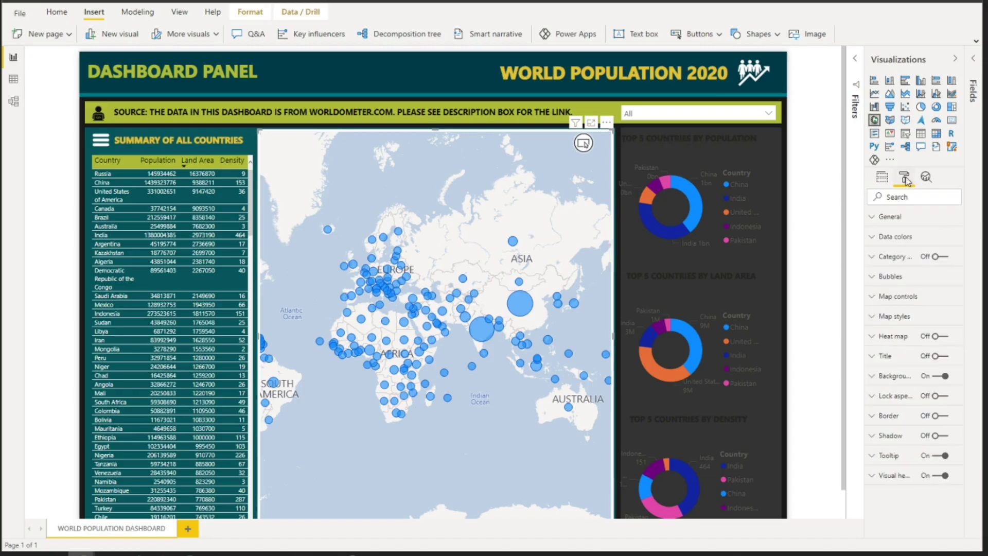
pyautogui.click(899, 317)
pyautogui.click(912, 350)
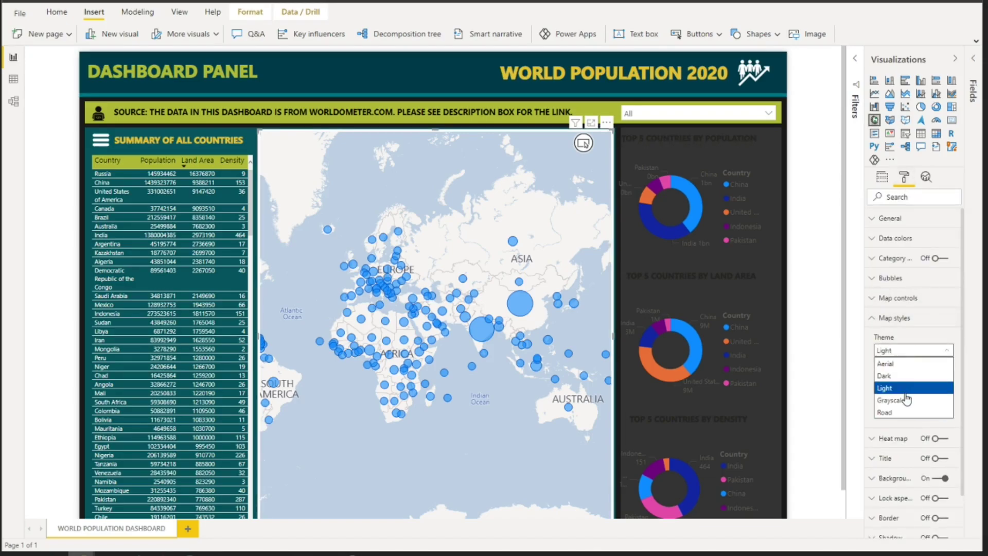
pyautogui.click(898, 364)
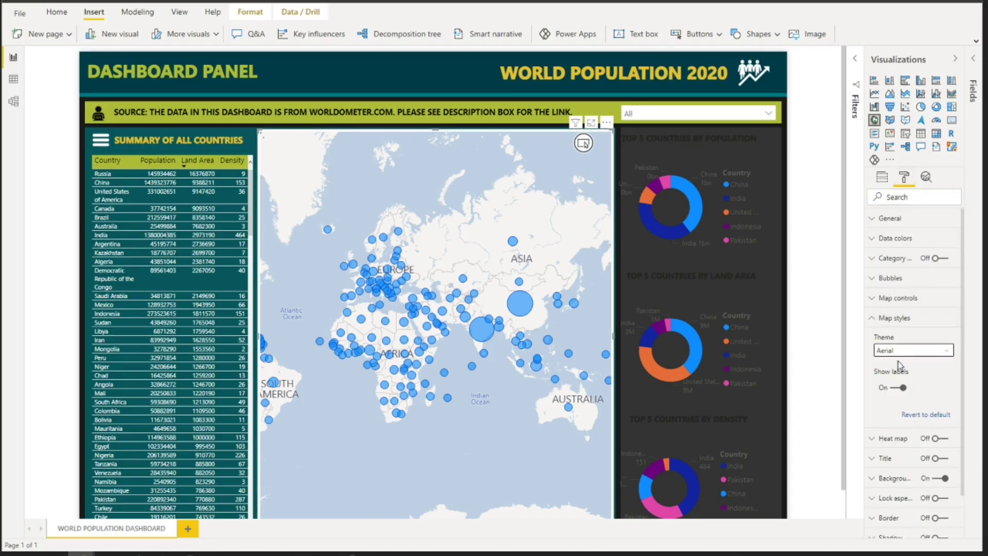
pyautogui.click(889, 319)
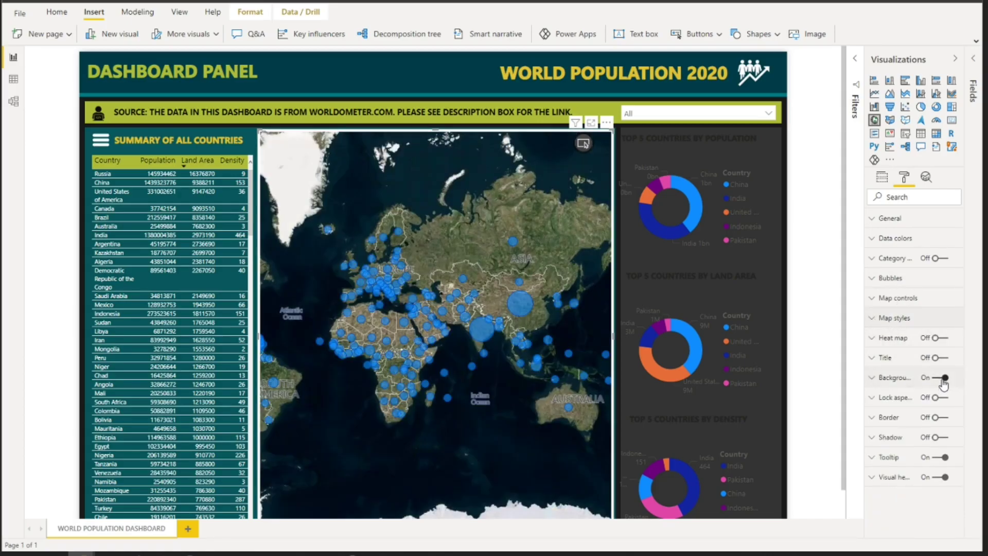
pyautogui.click(944, 380)
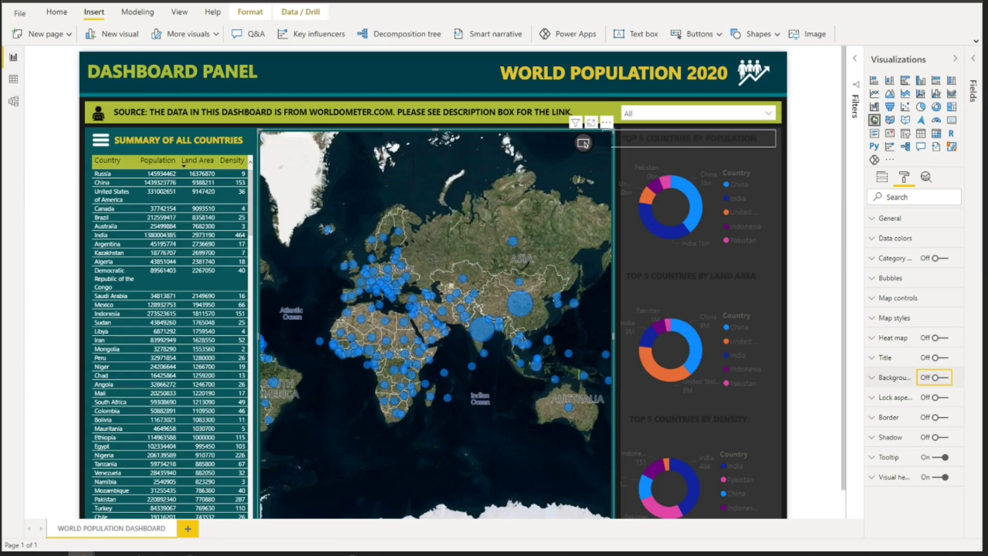
# - Try a white font color on the TOP 5 COUNTRIES BY DENSITY heading and change it back to black
pyautogui.click(623, 142)
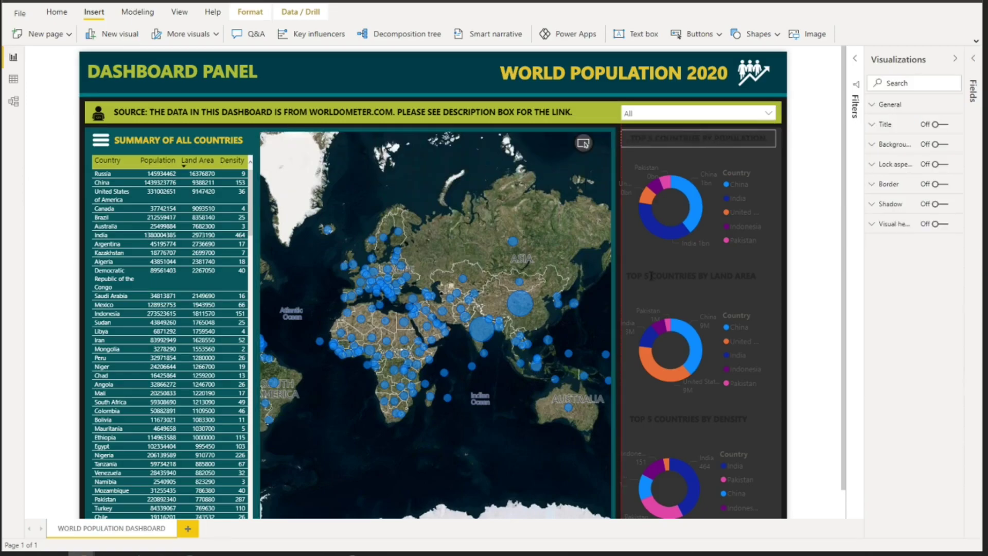
pyautogui.click(666, 420)
pyautogui.tripleClick(666, 420)
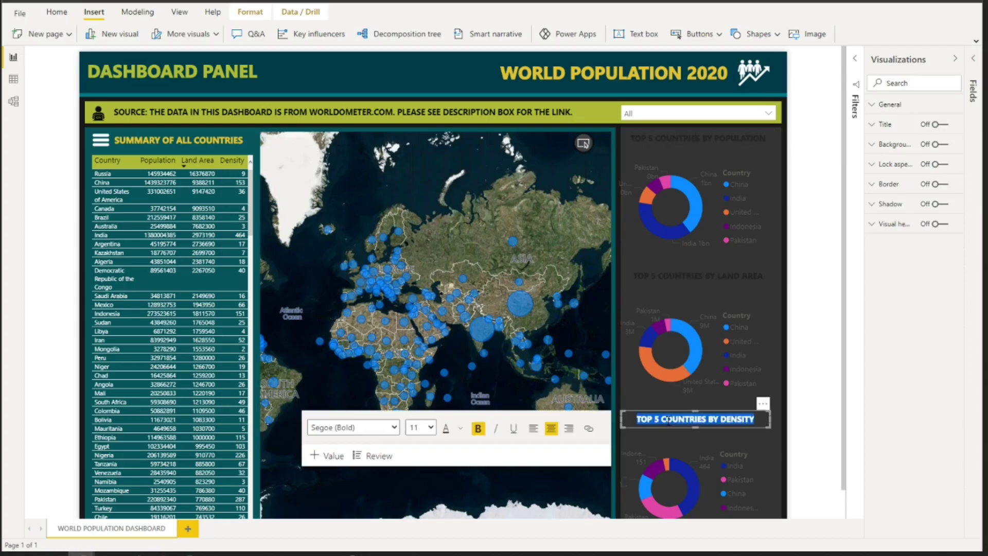
pyautogui.click(460, 428)
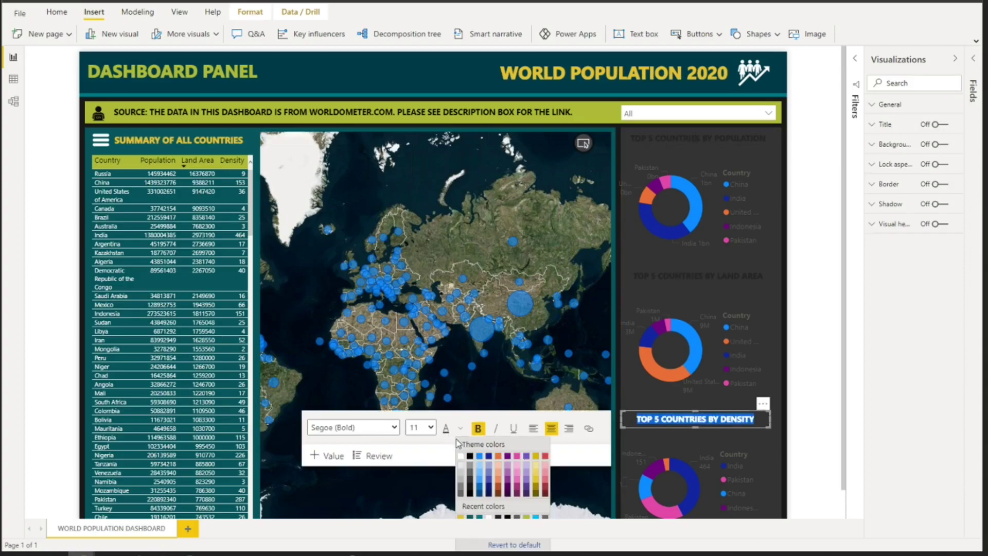
pyautogui.click(463, 458)
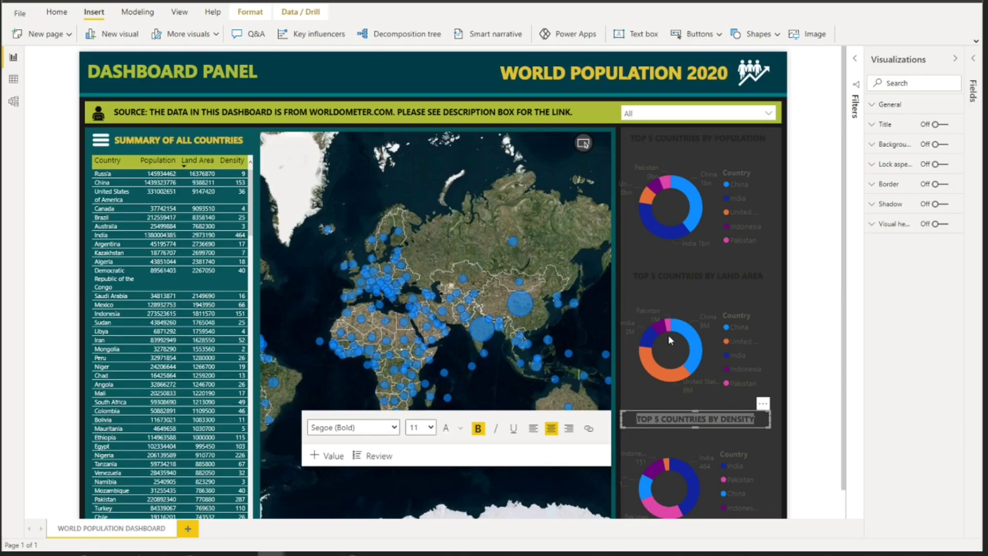
pyautogui.click(461, 431)
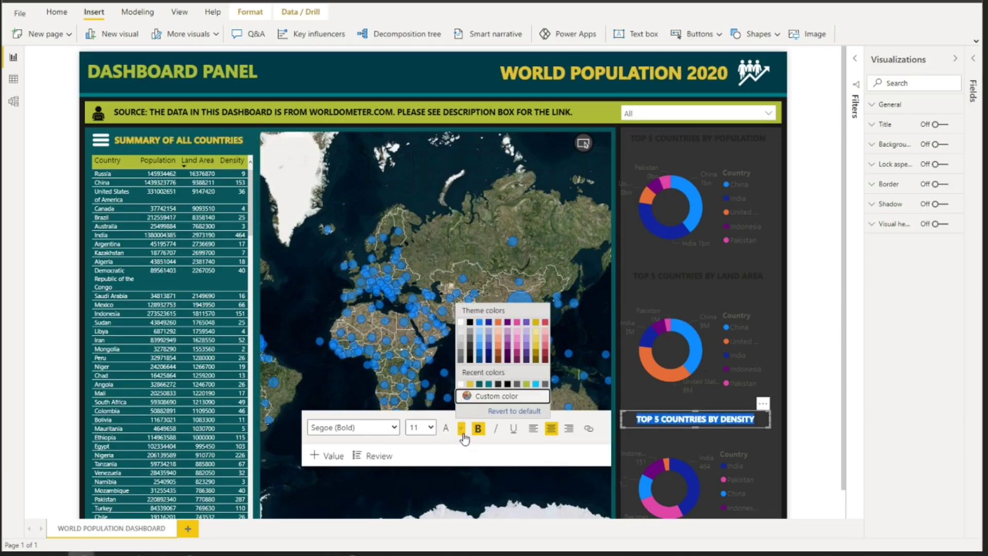
pyautogui.click(473, 334)
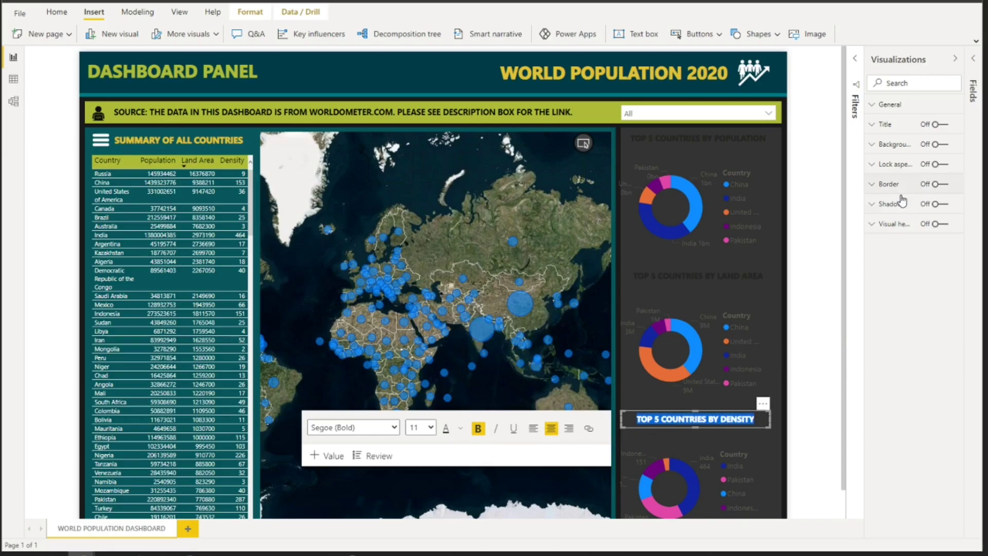
# - Turn on the background of the TOP 5 COUNTRIES BY DENSITY heading and set it to the recently used yellow
pyautogui.click(888, 146)
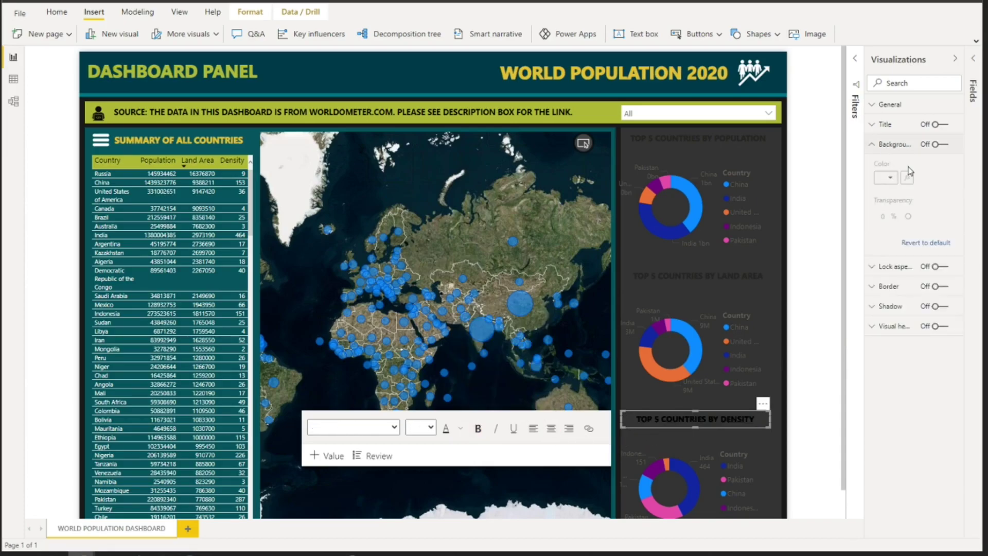
pyautogui.click(939, 144)
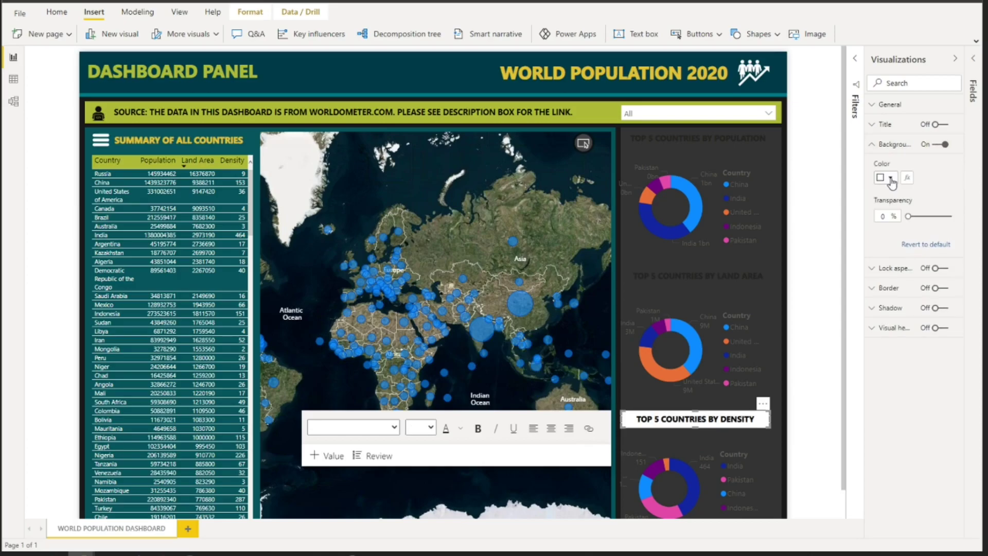
pyautogui.click(891, 178)
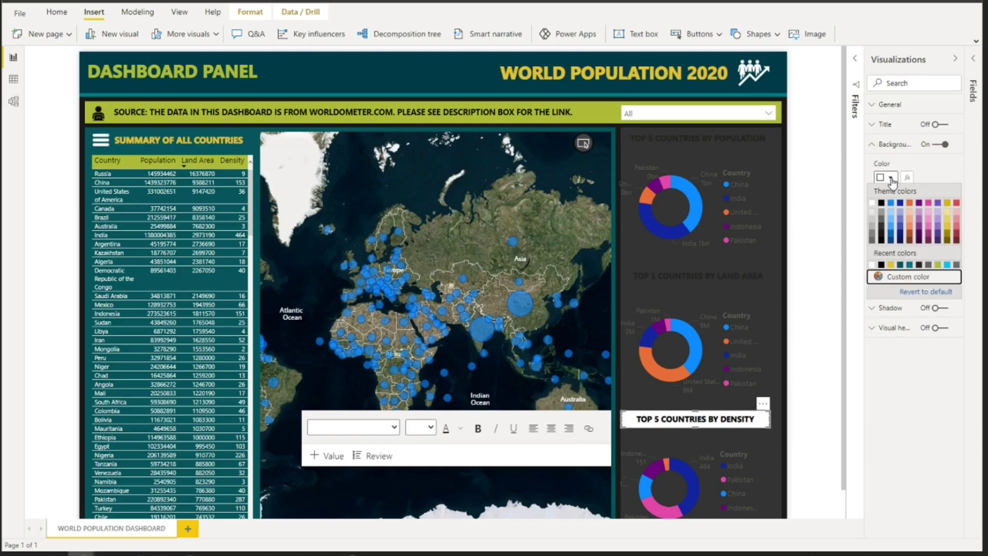
pyautogui.click(891, 265)
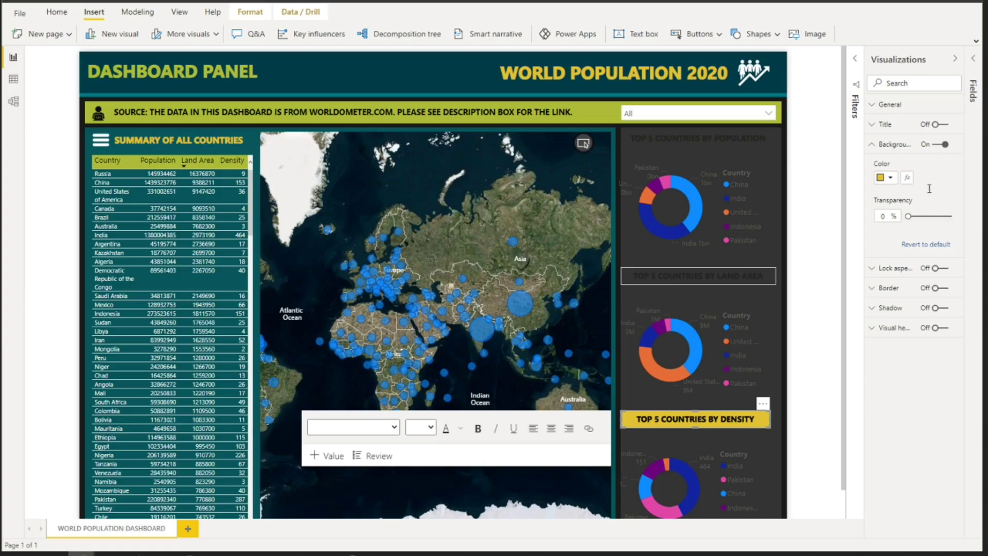
# - Turn on the backgrounds of the land area and population TOP 5 headings and set both to the recently used yellow
pyautogui.click(938, 145)
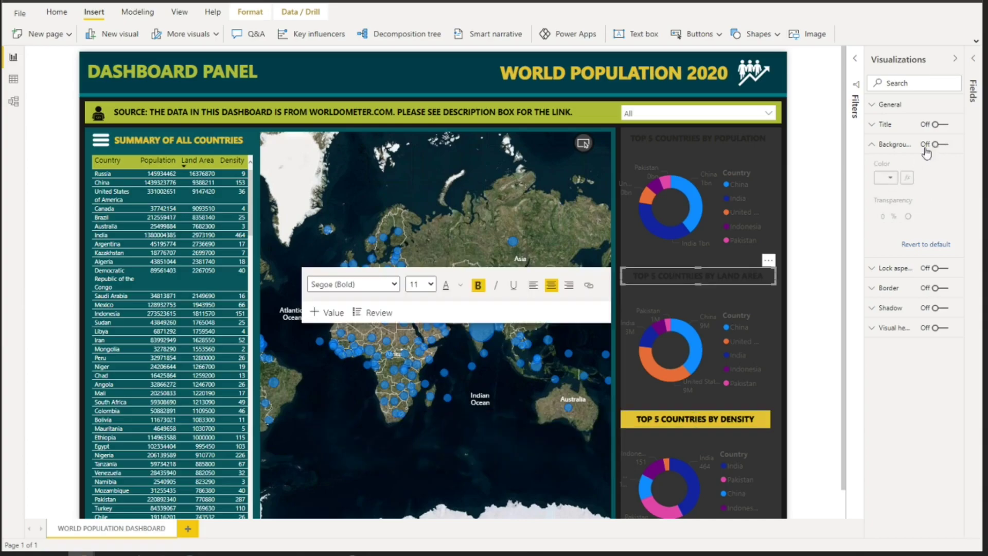
pyautogui.click(890, 178)
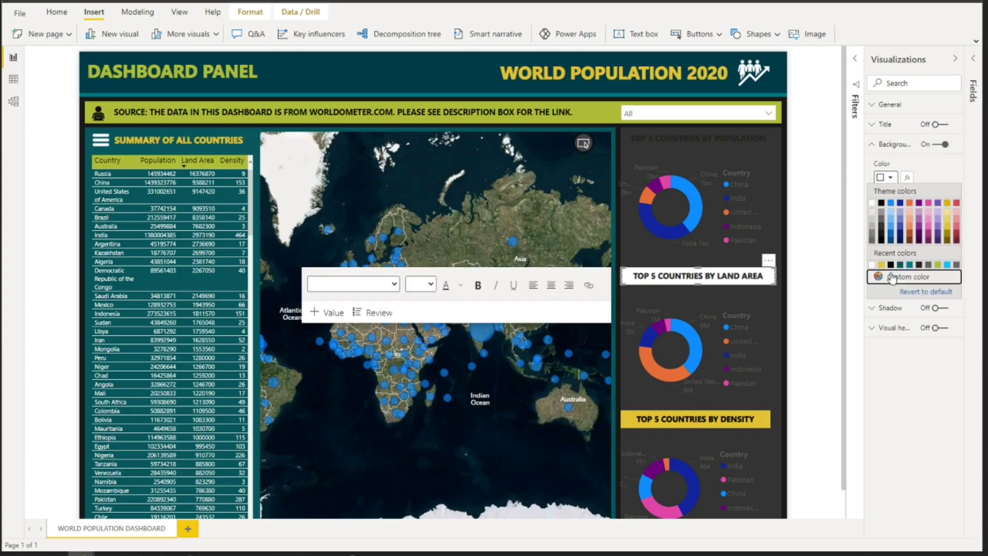
pyautogui.press('Return')
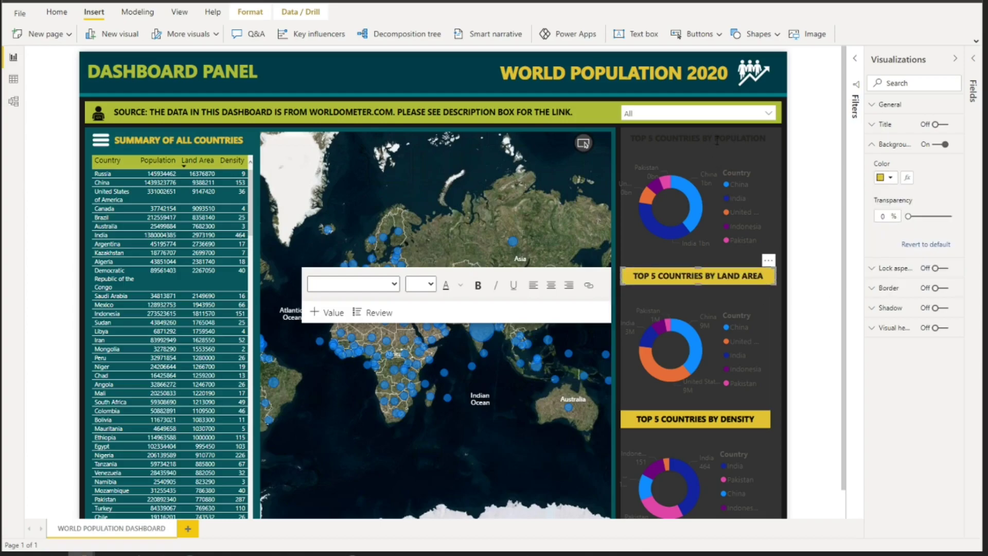
pyautogui.click(718, 140)
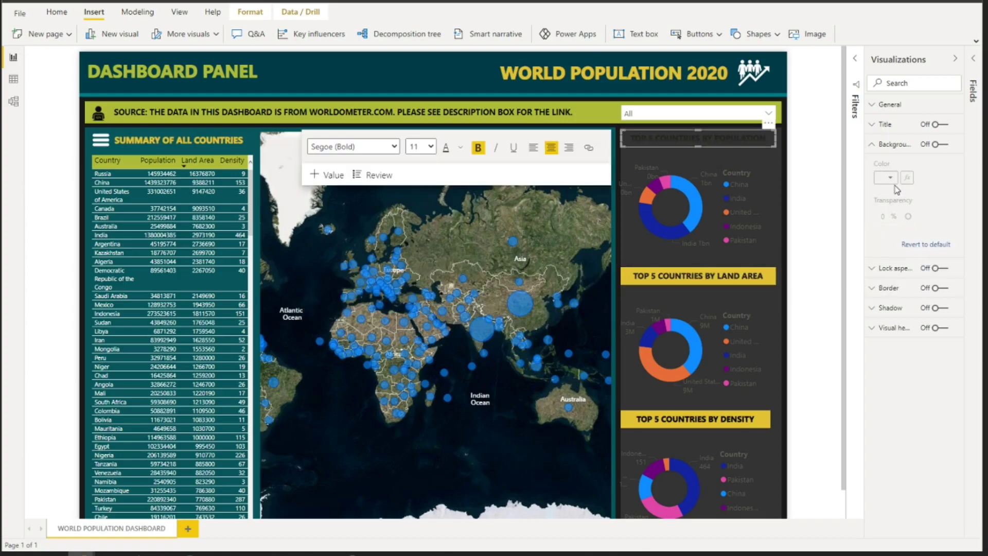
pyautogui.click(940, 145)
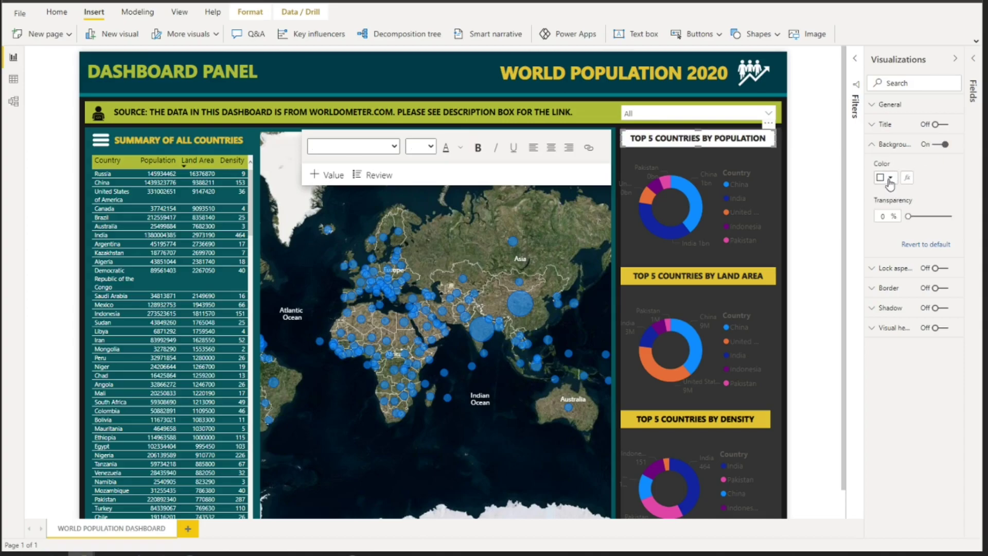
pyautogui.click(890, 179)
pyautogui.click(882, 264)
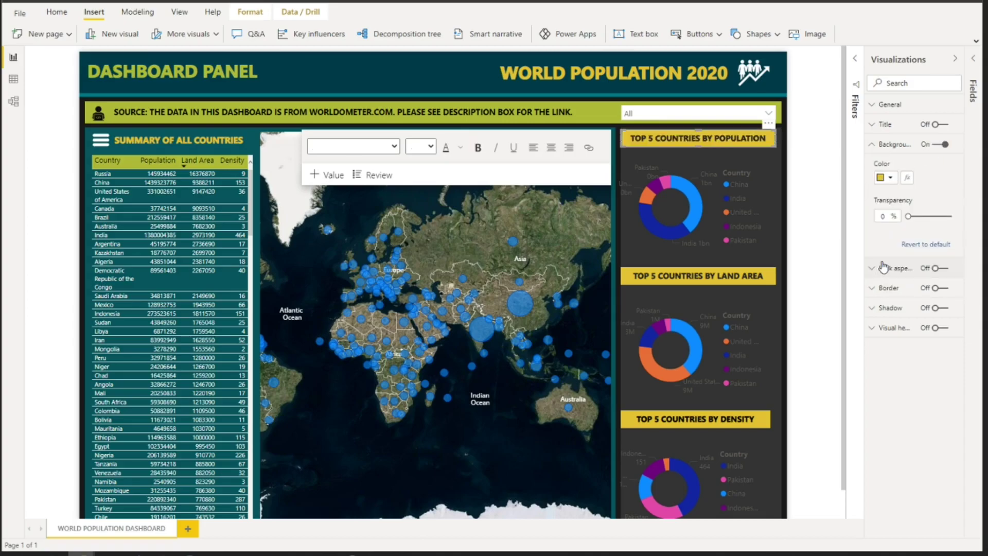
# - Move the population heading slightly up and widen all three TOP 5 headings to the right edge of the dark chart panel
pyautogui.click(677, 145)
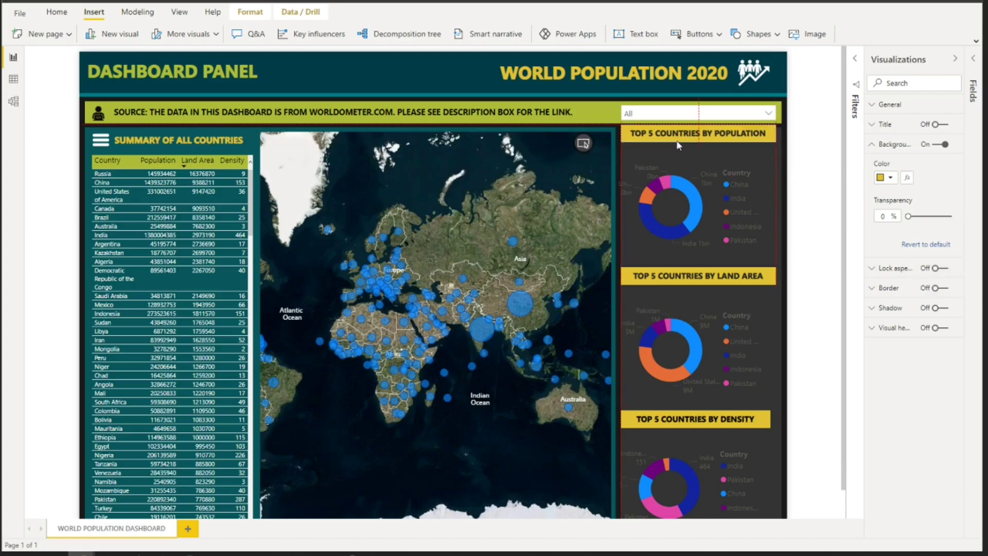
pyautogui.moveTo(775, 136); pyautogui.dragTo(781, 137)
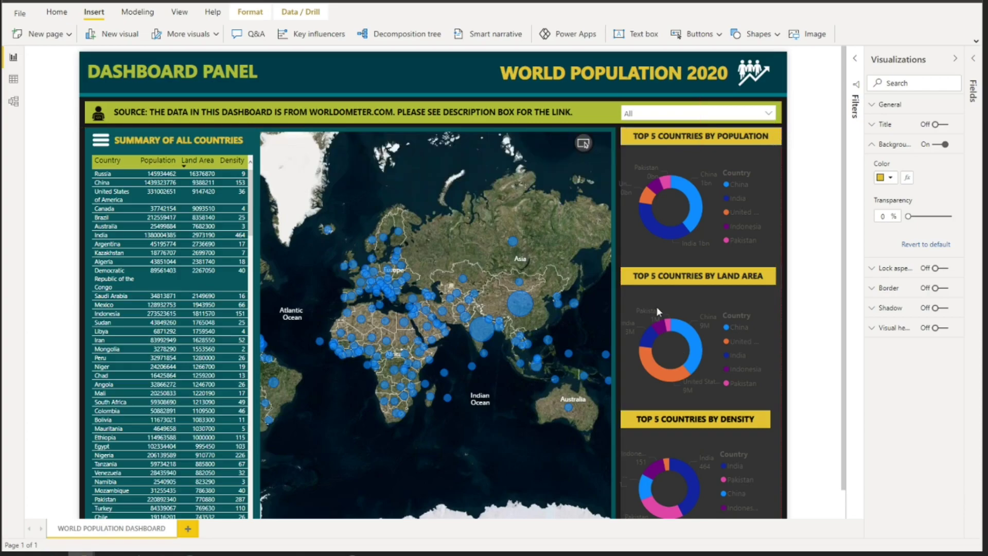
pyautogui.click(732, 277)
pyautogui.moveTo(775, 277); pyautogui.dragTo(780, 276)
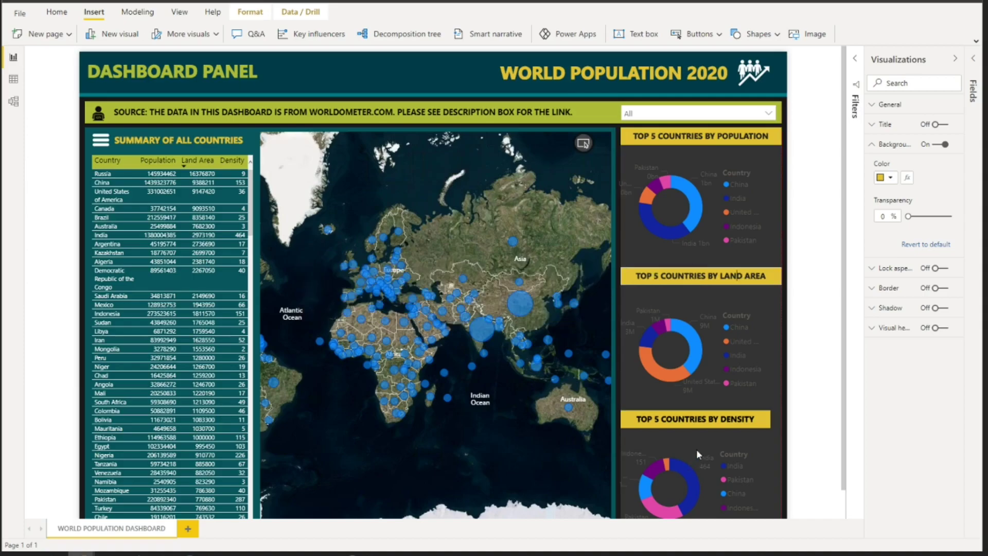
pyautogui.click(740, 276)
pyautogui.click(769, 421)
pyautogui.moveTo(770, 419); pyautogui.dragTo(782, 419)
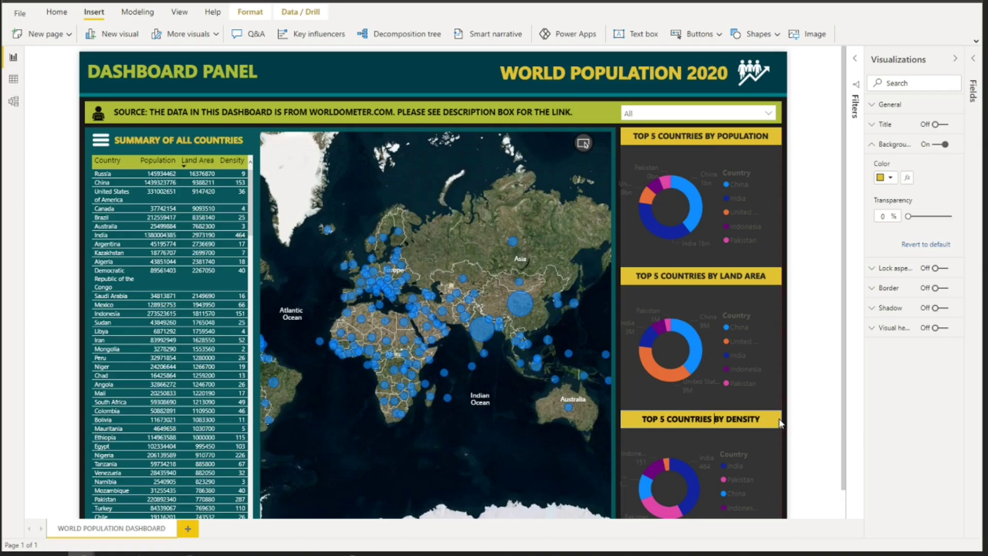
# - Shift the three donut charts slightly right so they line up beneath their TOP 5 headings
pyautogui.click(634, 257)
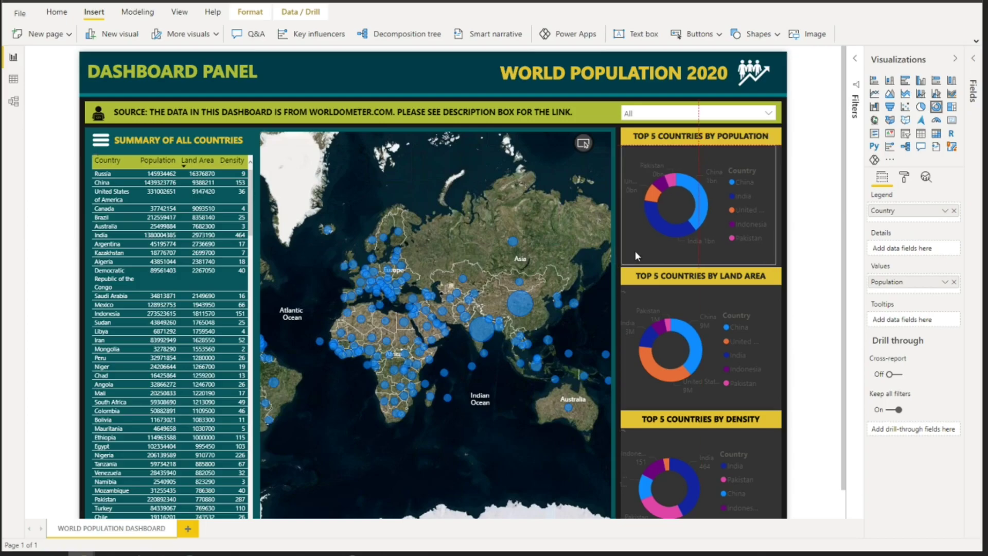
pyautogui.click(636, 252)
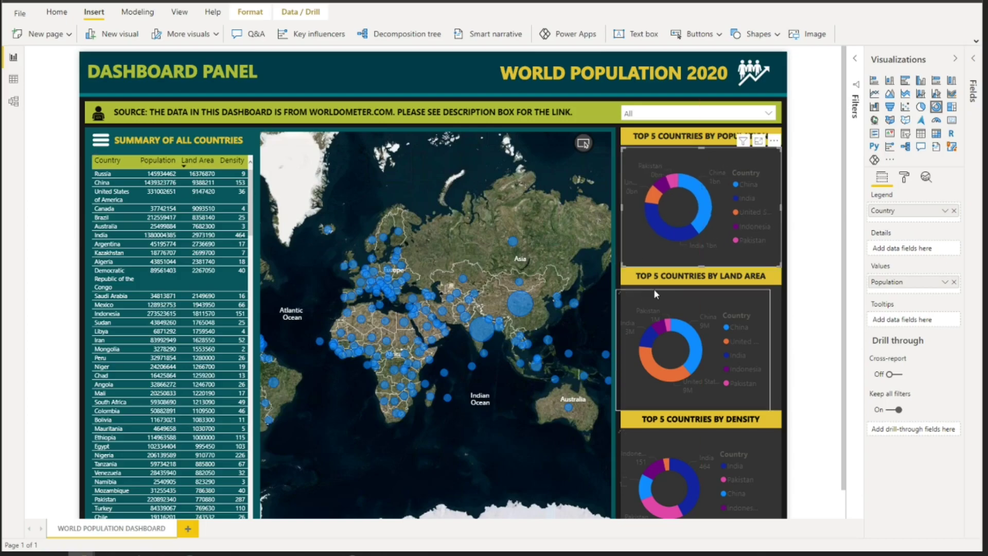
pyautogui.click(651, 292)
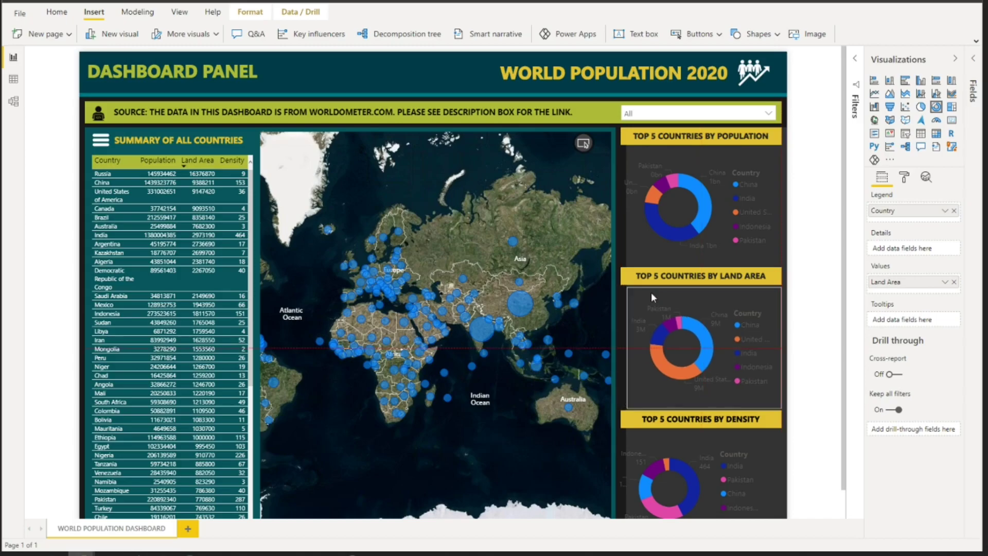
pyautogui.scroll(-1, 650, 293)
pyautogui.click(657, 404)
pyautogui.click(628, 341)
pyautogui.press('Delete')
pyautogui.click(633, 335)
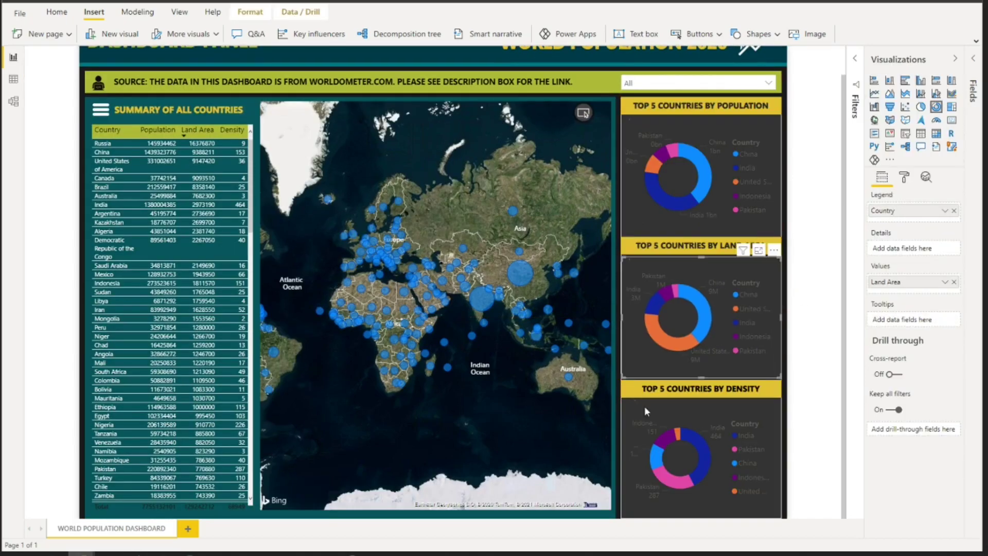
pyautogui.click(820, 325)
# - Change the backgrounds of the population, land area and density TOP 5 headings to olive green
pyautogui.tripleClick(701, 106)
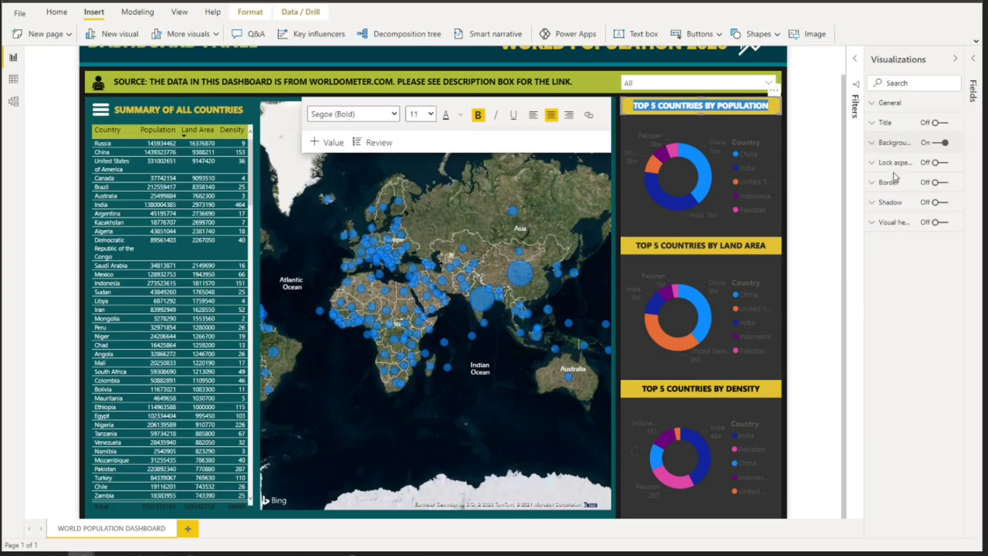
pyautogui.click(894, 143)
pyautogui.click(892, 181)
pyautogui.click(874, 262)
pyautogui.tripleClick(702, 246)
pyautogui.click(891, 181)
pyautogui.click(874, 262)
pyautogui.tripleClick(729, 389)
pyautogui.click(891, 181)
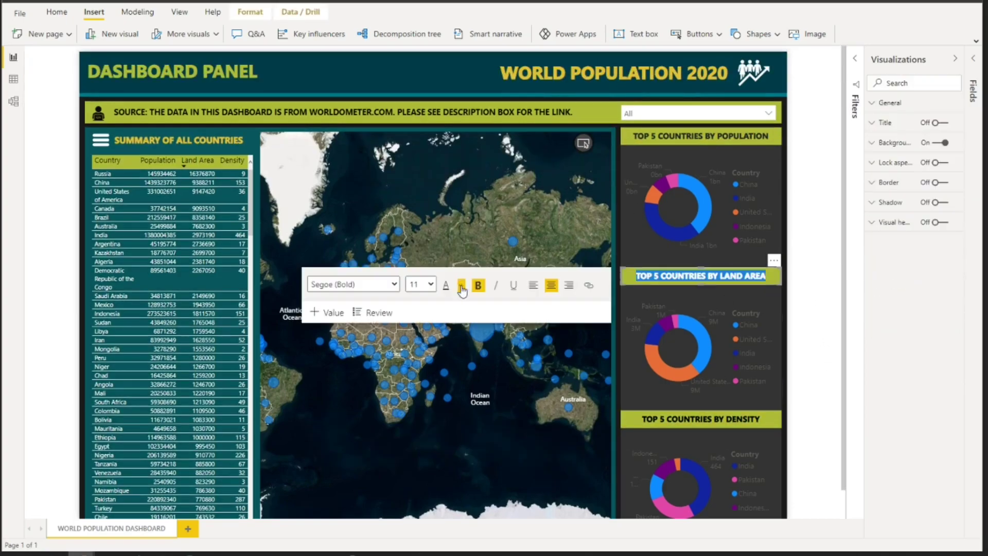
pyautogui.click(700, 135)
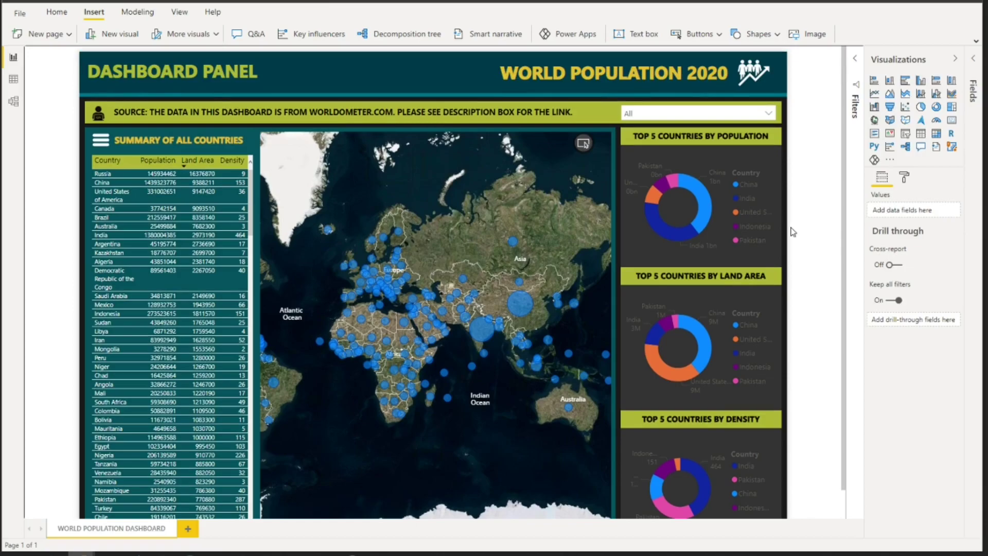
# - Recolor the population donut's slices: China dark red, India dark gold, United States of America dark orange, Indonesia yellow and Pakistan light yellow
pyautogui.click(647, 153)
pyautogui.click(807, 190)
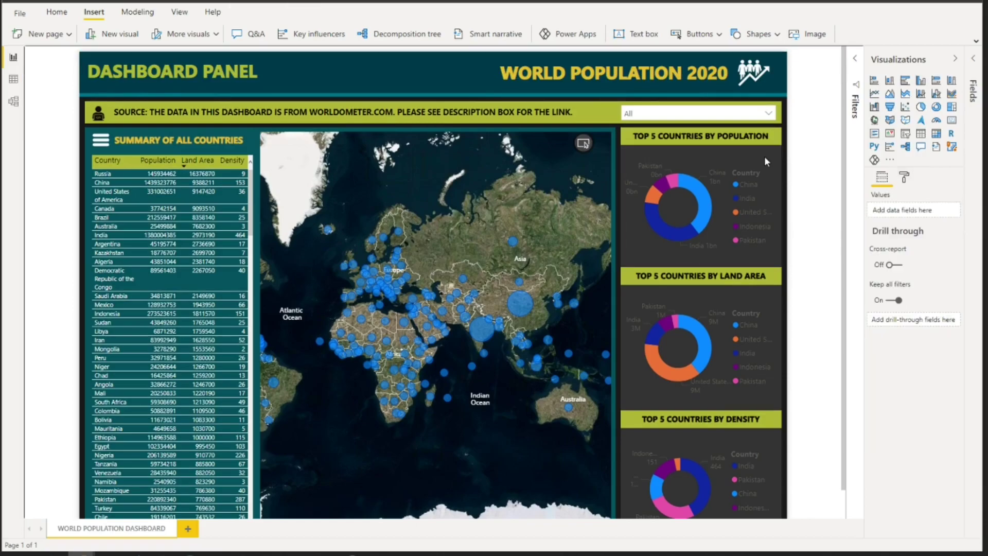
pyautogui.click(665, 160)
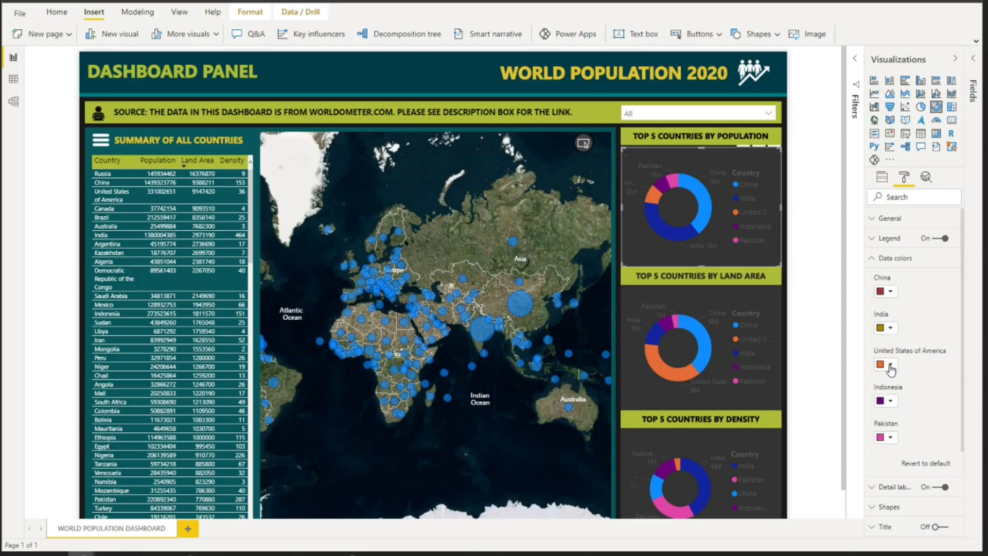
pyautogui.click(891, 401)
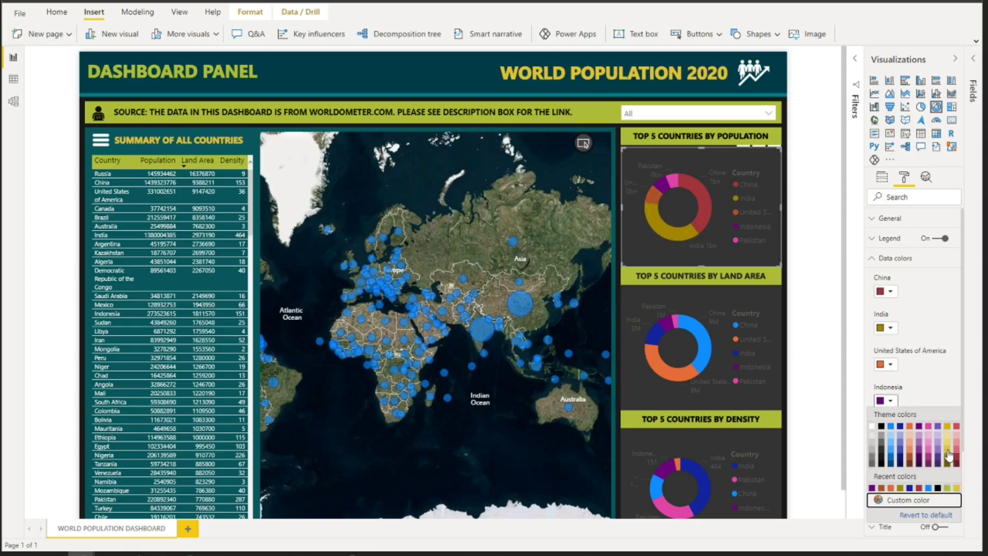
pyautogui.click(949, 453)
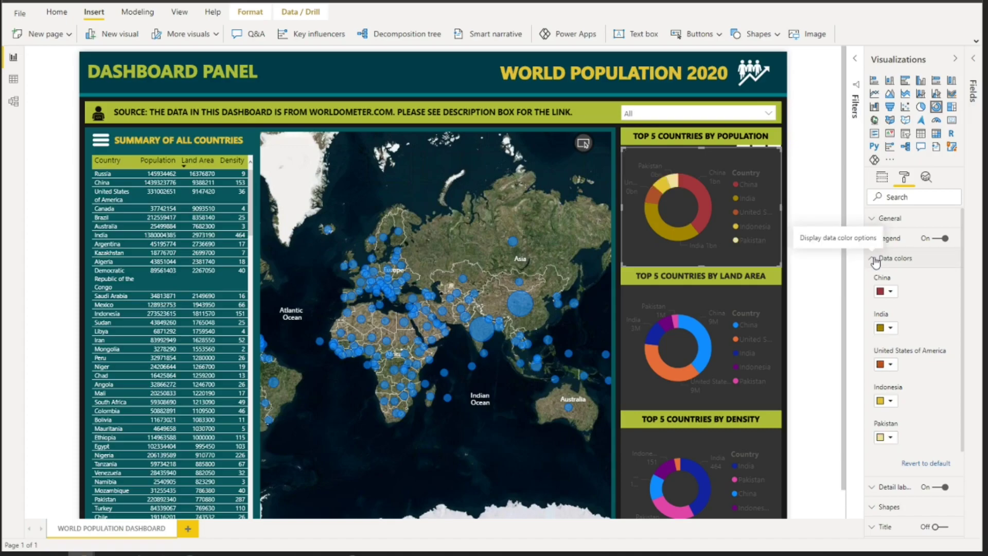
# - Apply the same dark red, gold, orange and yellow slice colors to the land area and density donuts, and hide the density donut's legend
pyautogui.click(762, 297)
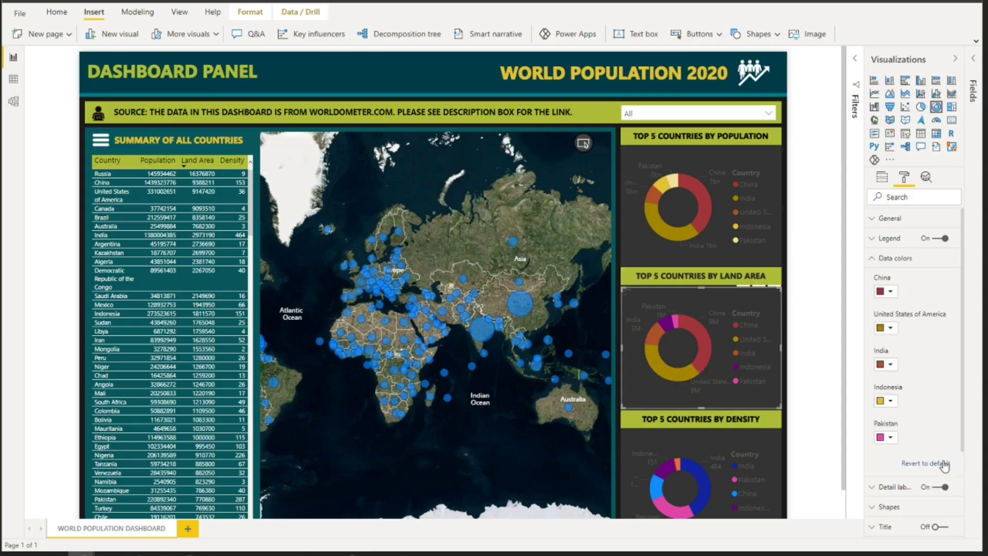
pyautogui.scroll(-2, 914, 335)
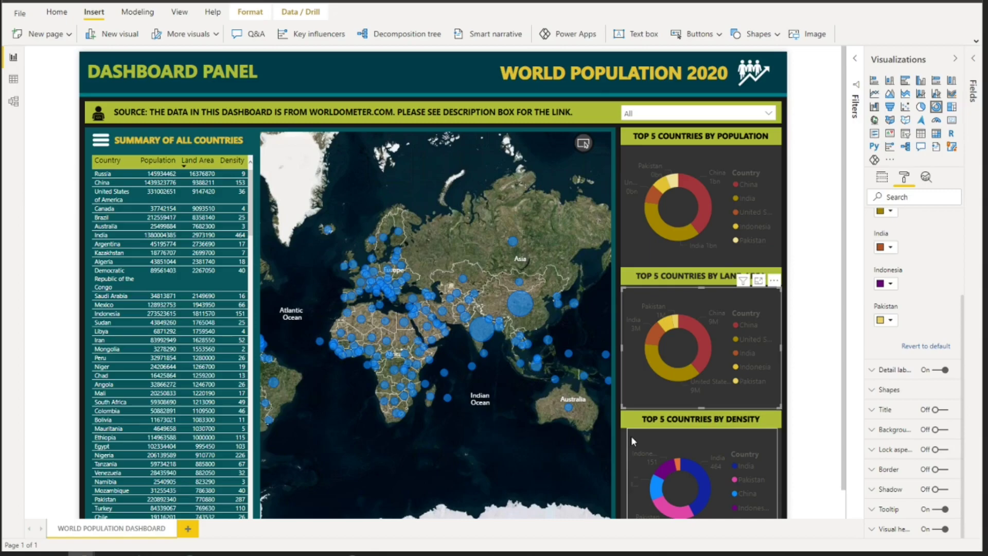
pyautogui.click(631, 436)
pyautogui.click(890, 357)
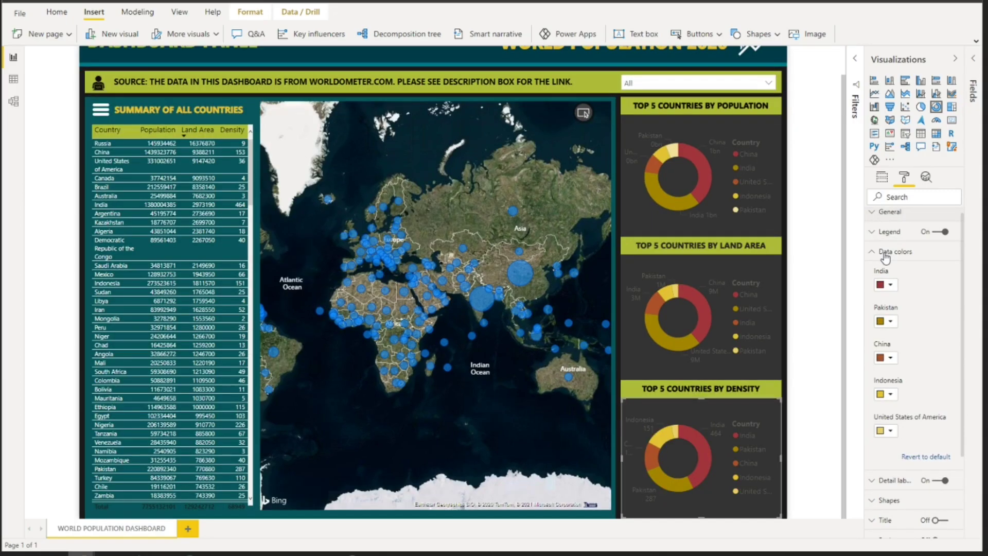
pyautogui.click(889, 231)
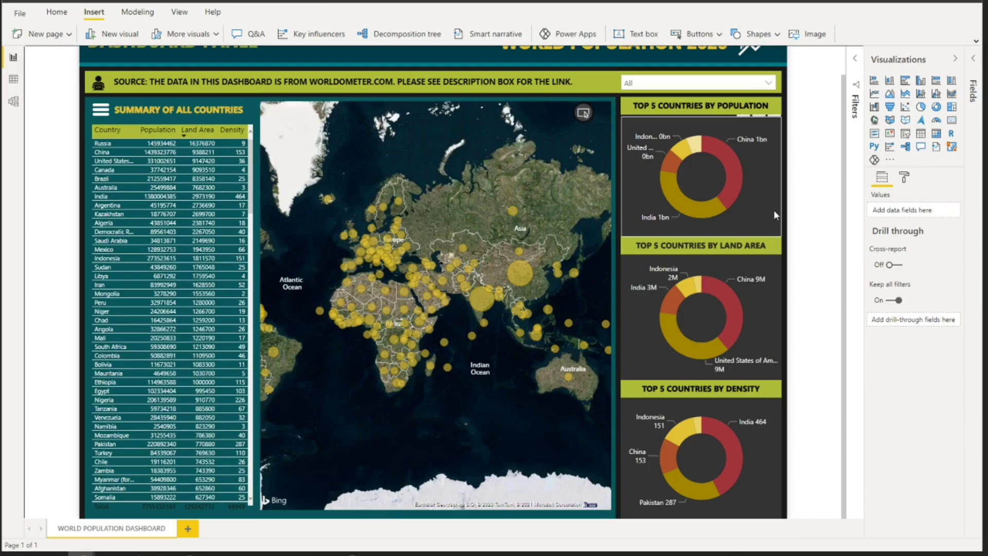
pyautogui.click(653, 169)
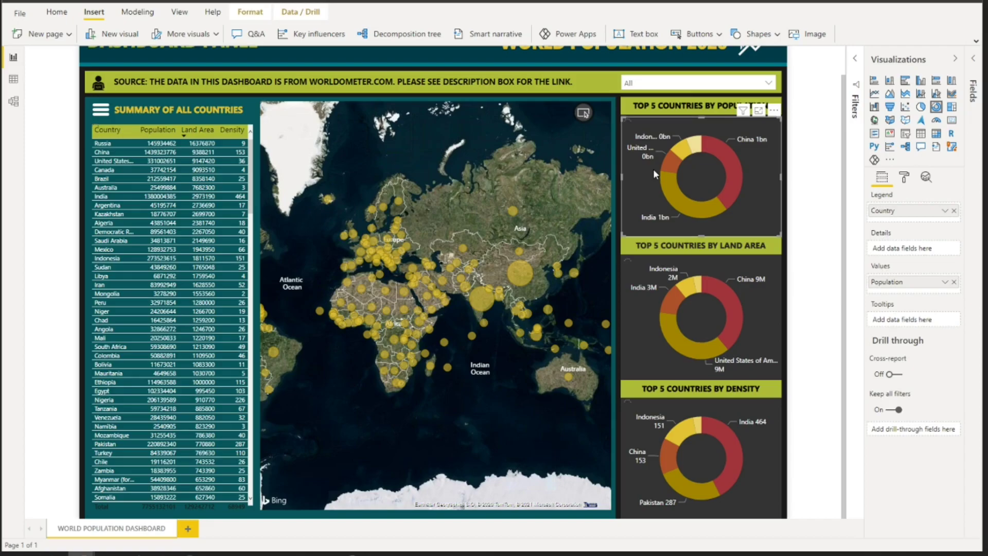
pyautogui.click(905, 177)
pyautogui.click(832, 178)
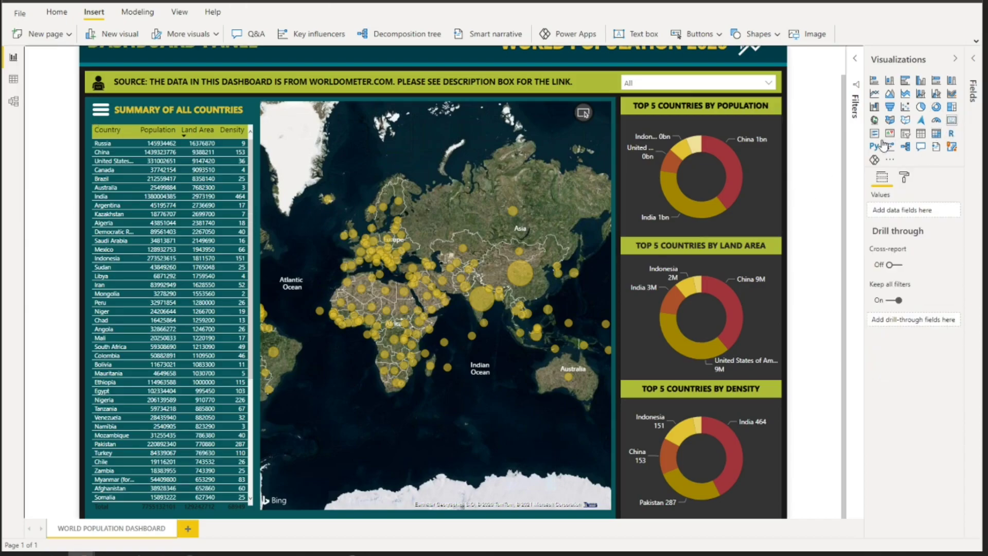
# - Add a card visual showing Population and place it in the centre of the population donut chart
pyautogui.moveTo(221, 153); pyautogui.dragTo(708, 207)
pyautogui.click(905, 177)
pyautogui.click(940, 257)
pyautogui.click(972, 59)
pyautogui.click(904, 163)
# - Format the population card with 25 pt Trebuchet MS text and turn off its category label
pyautogui.click(822, 177)
pyautogui.click(855, 318)
pyautogui.click(819, 239)
pyautogui.click(810, 271)
pyautogui.click(796, 301)
pyautogui.click(829, 412)
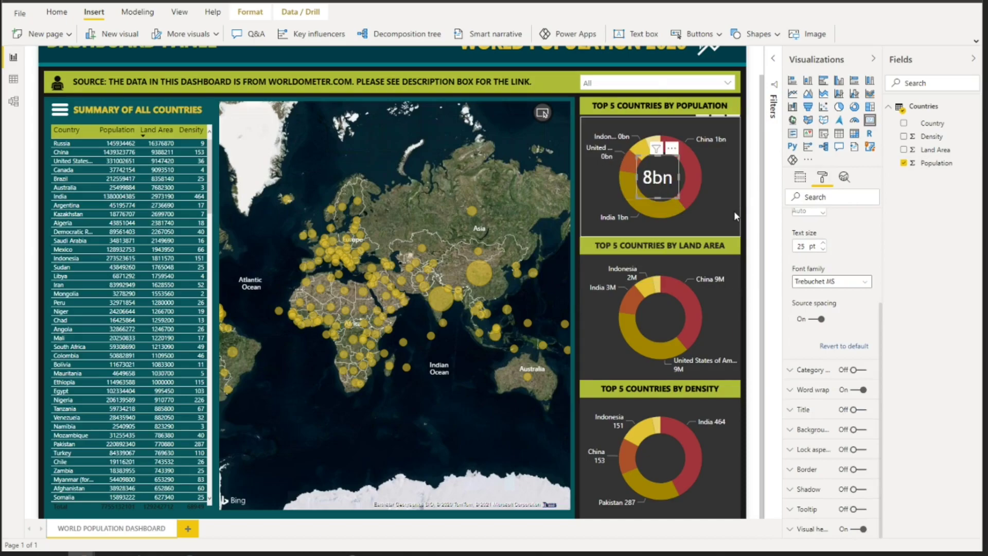
pyautogui.click(734, 211)
pyautogui.moveTo(854, 333); pyautogui.dragTo(860, 335)
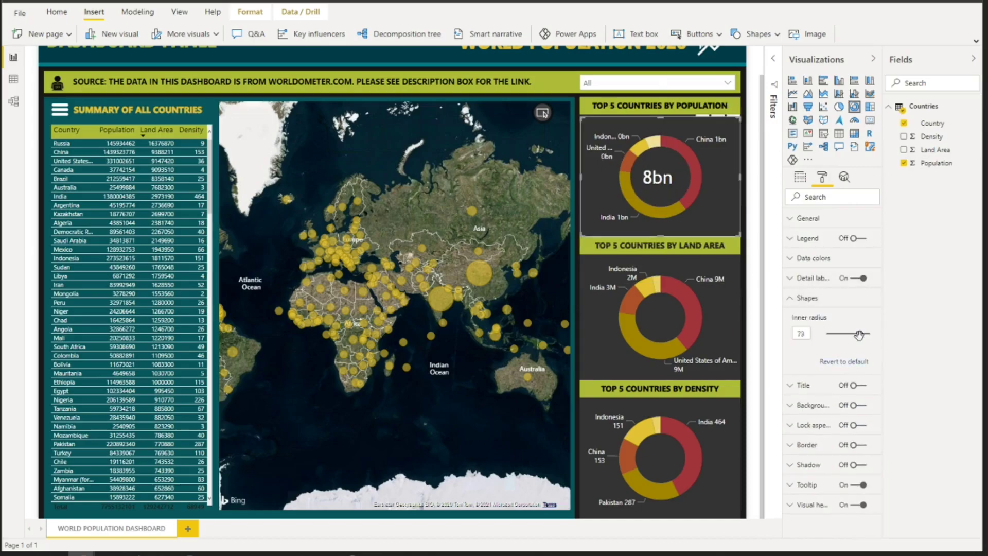
pyautogui.click(721, 329)
pyautogui.write('70')
pyautogui.click(660, 438)
# - Copy the population card into the centre of the land area donut and replace its field with Land Area
pyautogui.click(668, 187)
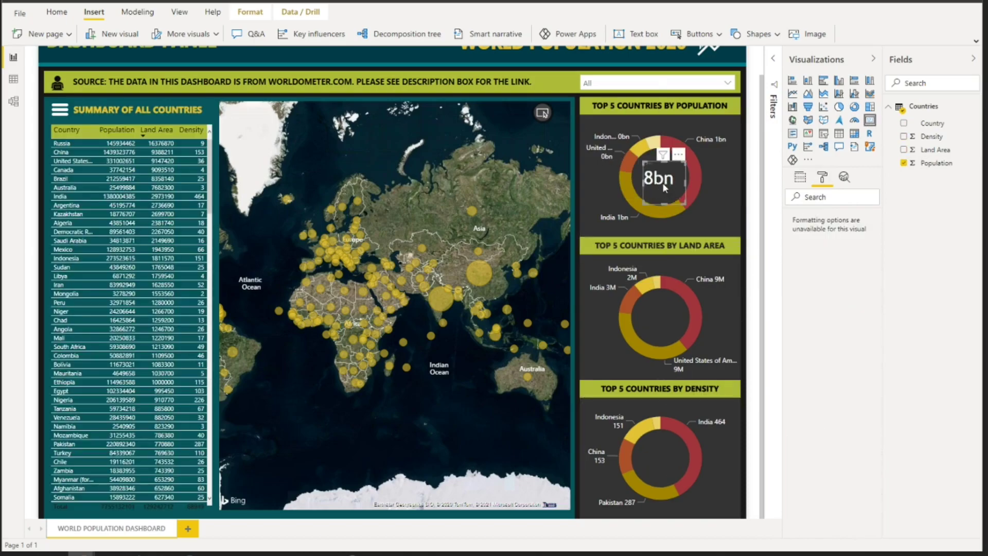
pyautogui.hotkey('ctrl', 'v')
pyautogui.moveTo(669, 187); pyautogui.dragTo(668, 324)
pyautogui.click(800, 177)
pyautogui.click(872, 210)
pyautogui.click(904, 149)
# - Paste another card copy into the density donut's centre, replace its field with Density and change how the value is aggregated
pyautogui.hotkey('ctrl', 'v')
pyautogui.moveTo(665, 321); pyautogui.dragTo(661, 453)
pyautogui.click(872, 210)
pyautogui.click(904, 136)
pyautogui.click(863, 211)
pyautogui.click(894, 267)
pyautogui.click(822, 178)
pyautogui.click(822, 344)
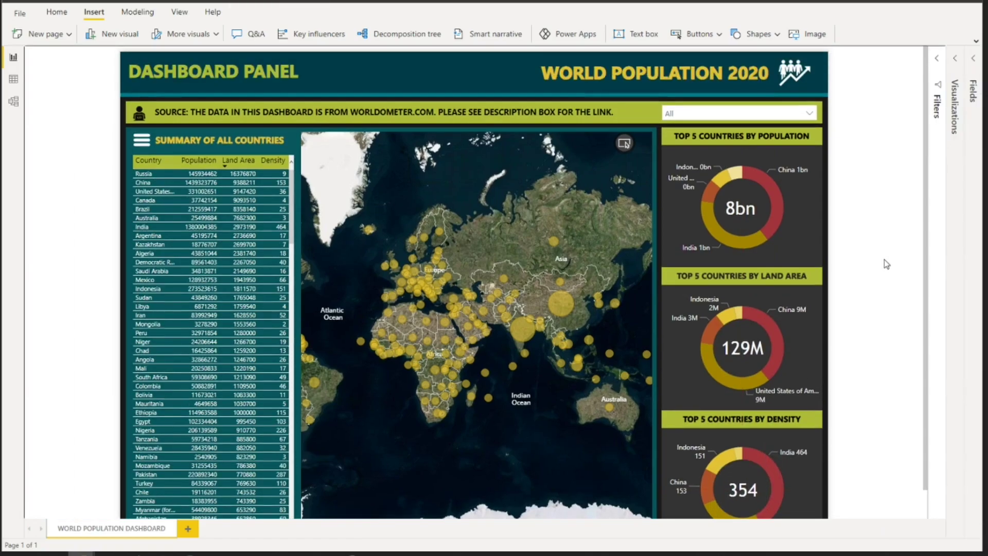
# - Change the fill of the background shape behind the three donut charts to black
pyautogui.scroll(-1, 836, 464)
pyautogui.click(824, 458)
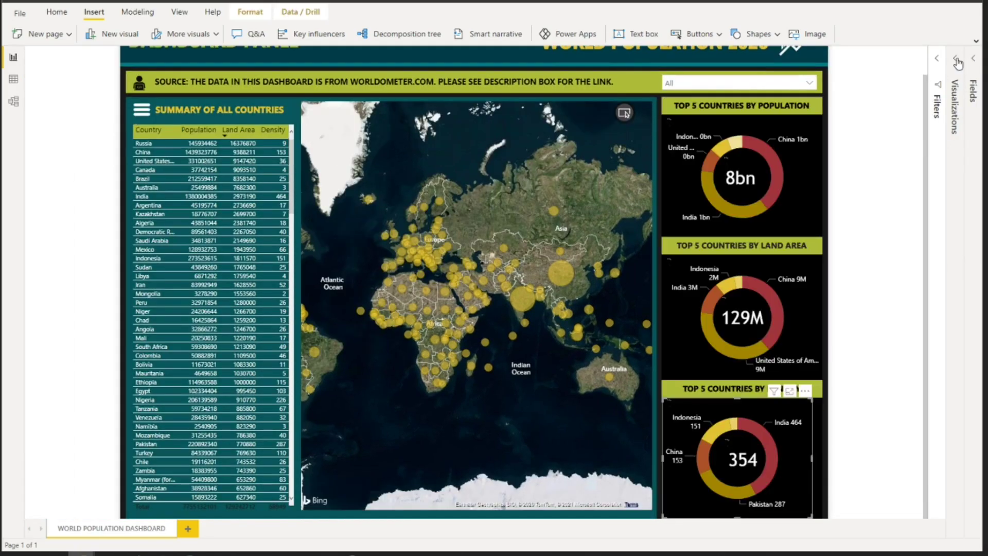
pyautogui.click(958, 62)
pyautogui.click(821, 292)
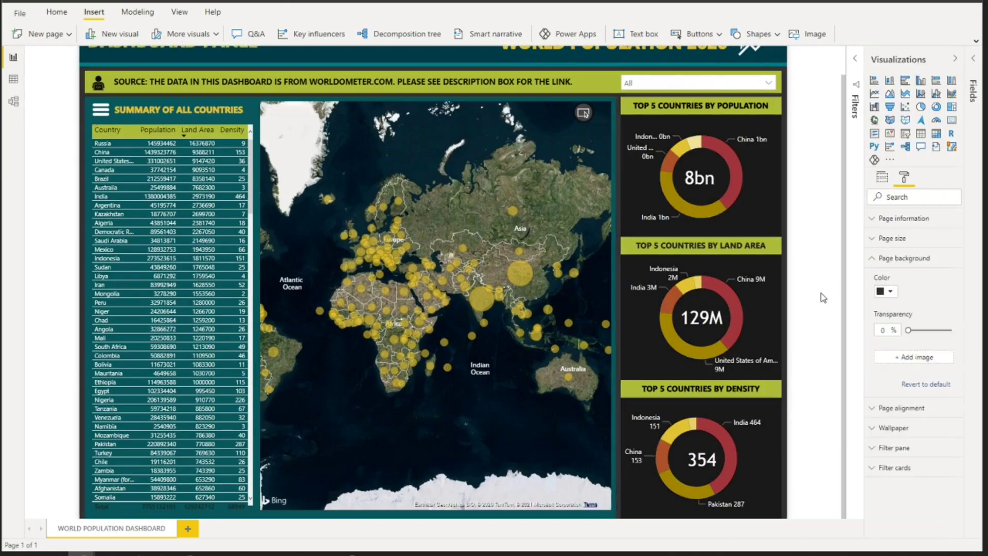